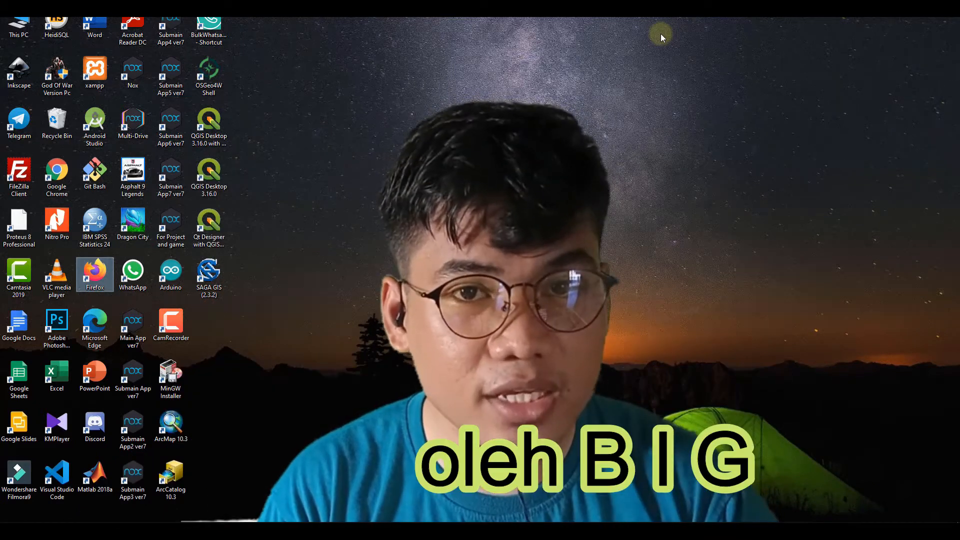
# - In Firefox, search for 'download peta dasar indonesia' and open the Indonesia Geospatial Portal result
pyautogui.doubleClick(103, 267)
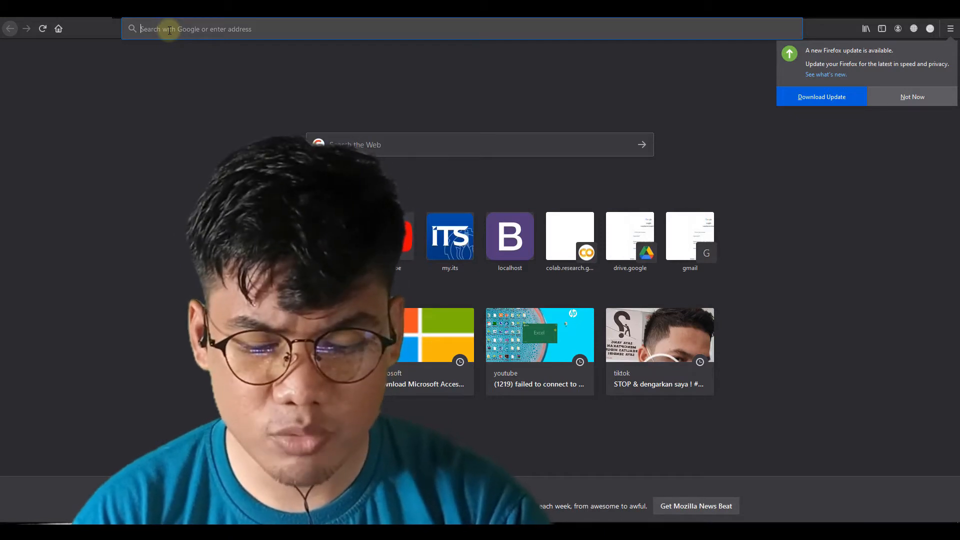
pyautogui.write('downla')
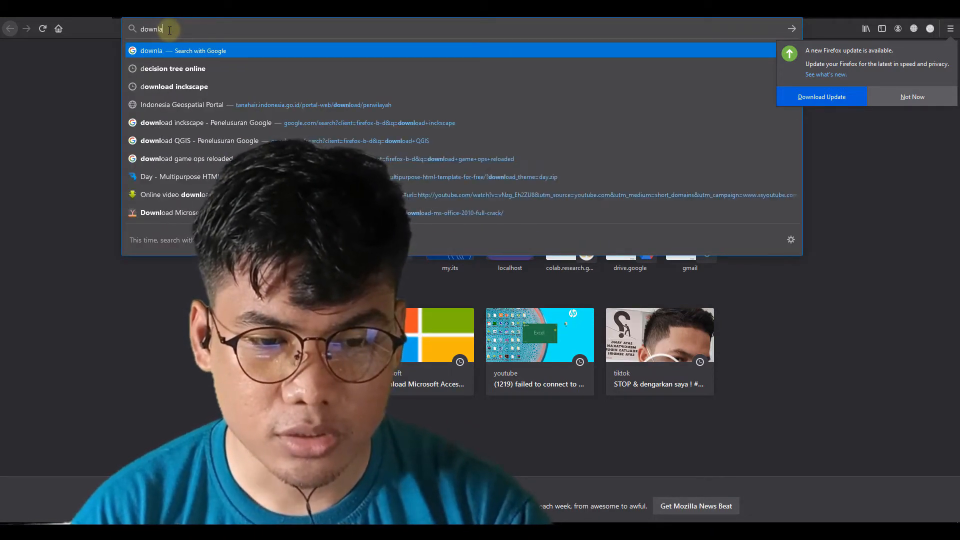
pyautogui.press('BackSpace')
pyautogui.write('oad')
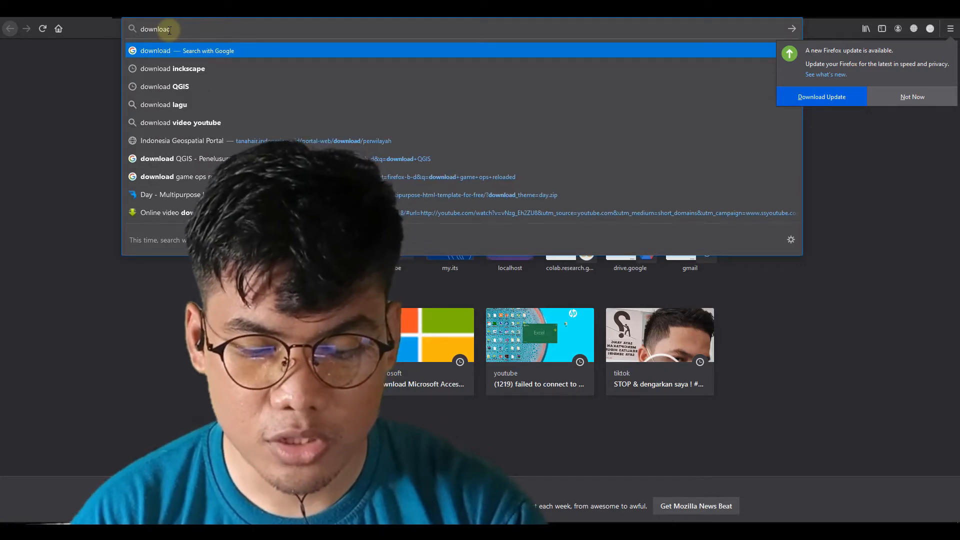
pyautogui.write('ad peta da')
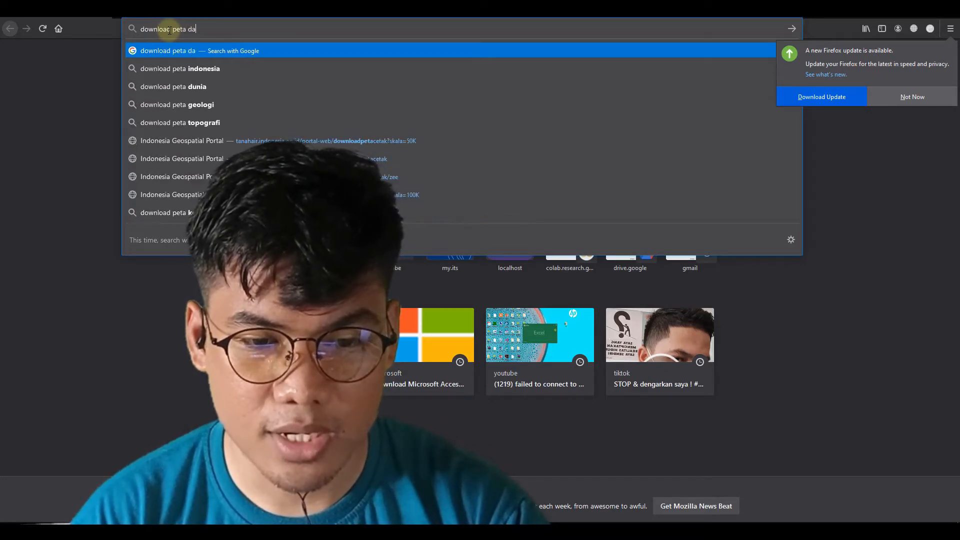
pyautogui.write('sar ')
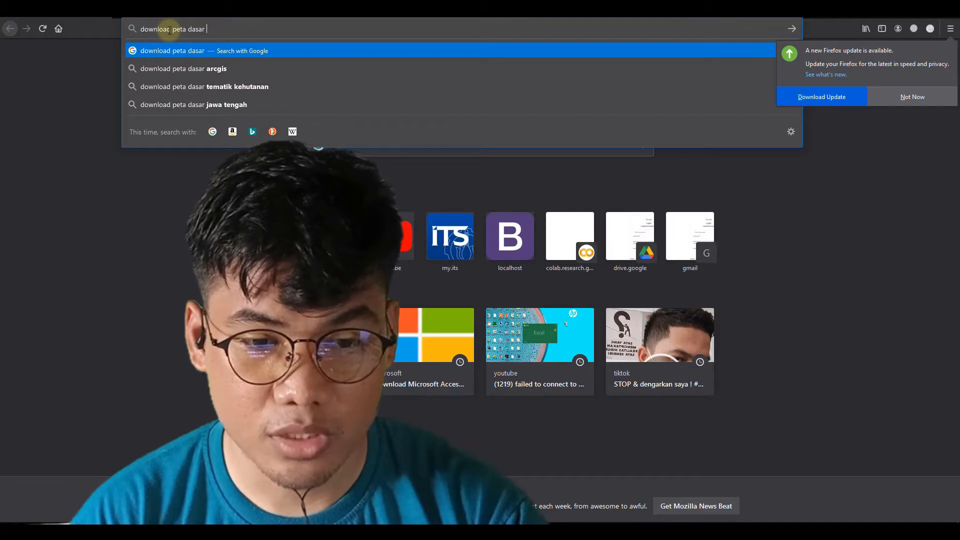
pyautogui.write('indonesia')
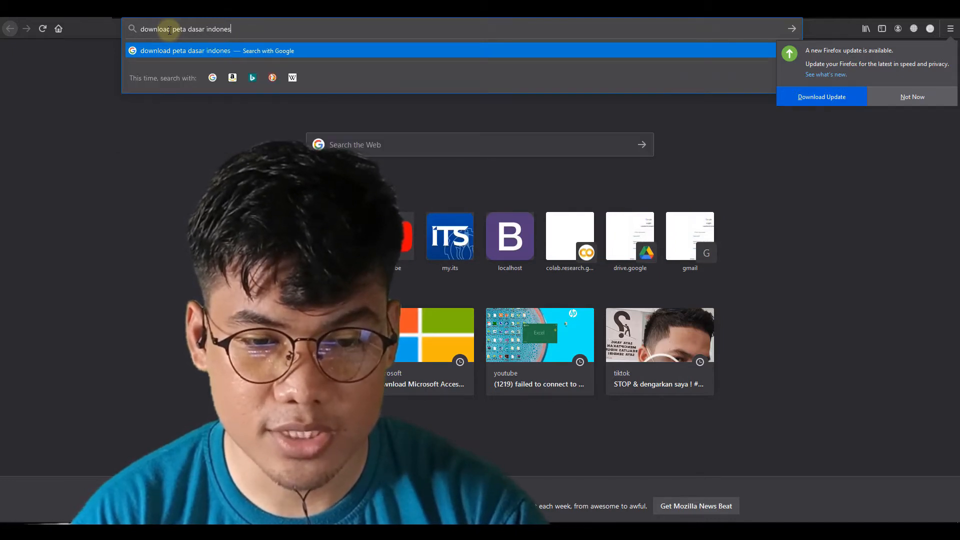
pyautogui.press('Return')
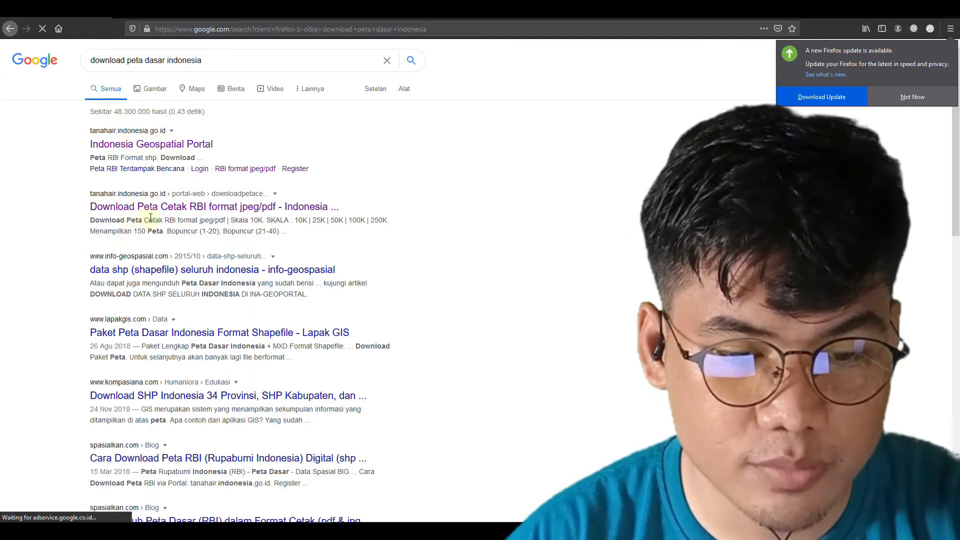
pyautogui.click(220, 210)
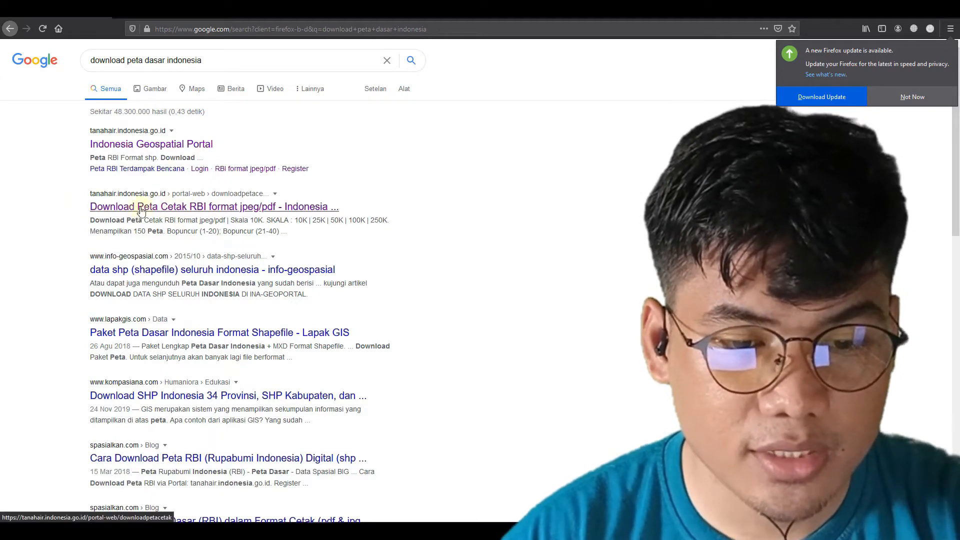
pyautogui.click(147, 147)
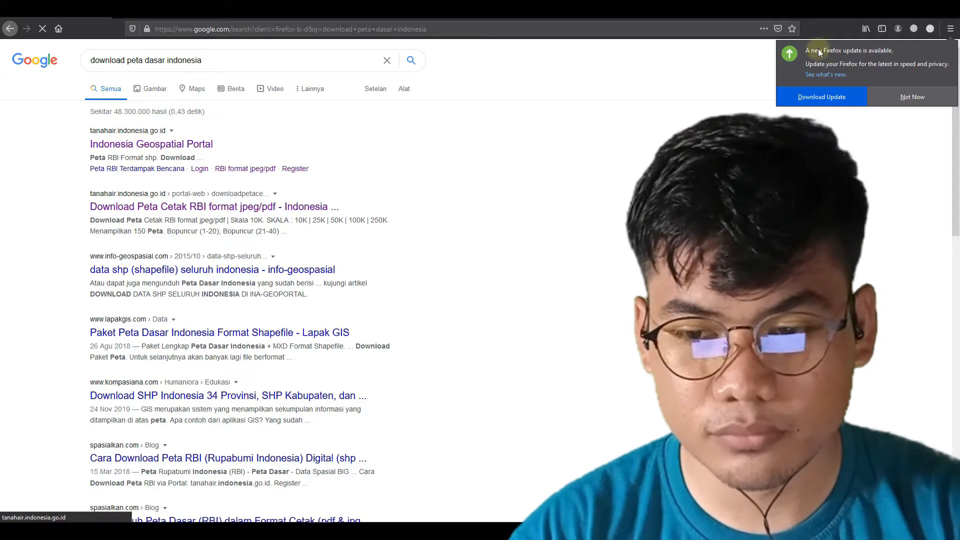
pyautogui.click(912, 97)
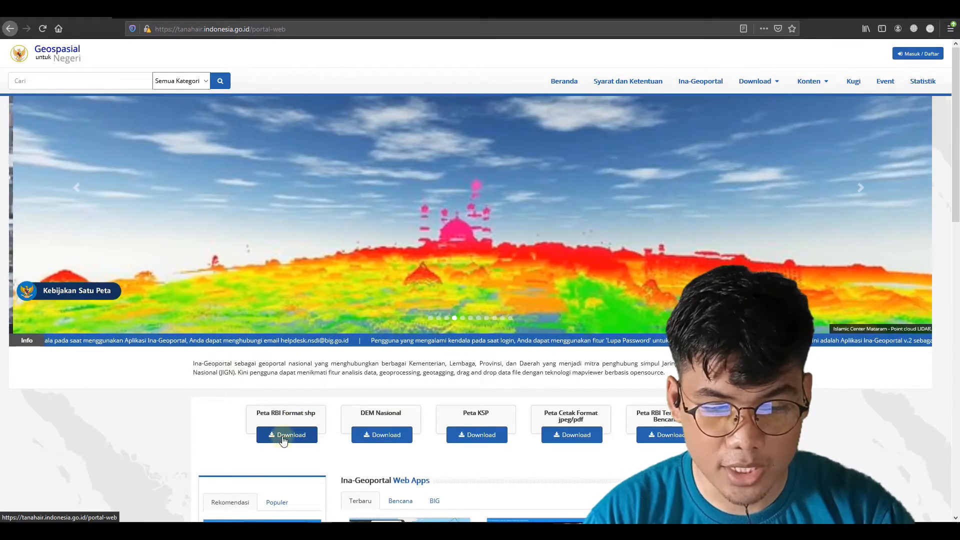
# - Choose the per-region (Per Wilayah) download for Peta RBI shapefiles to reach the login page
pyautogui.click(282, 435)
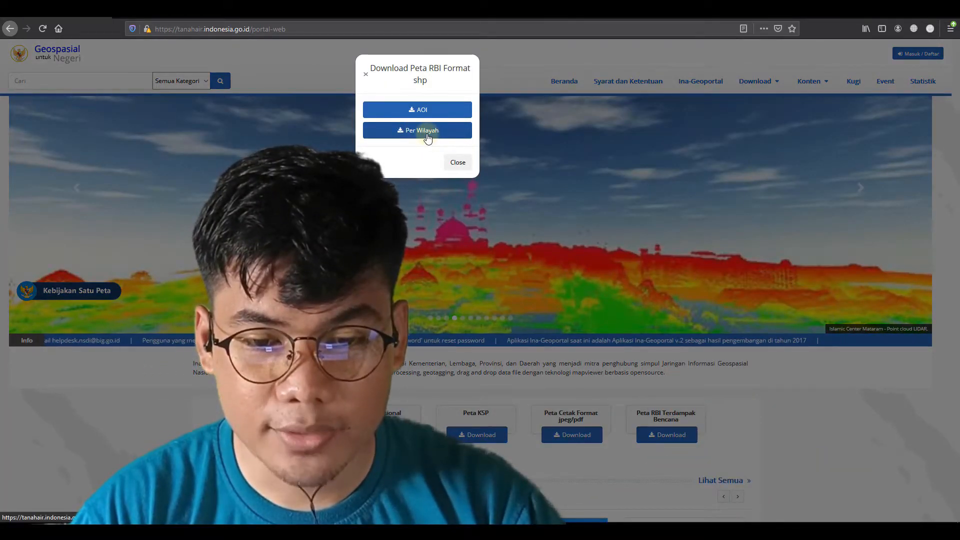
pyautogui.click(426, 131)
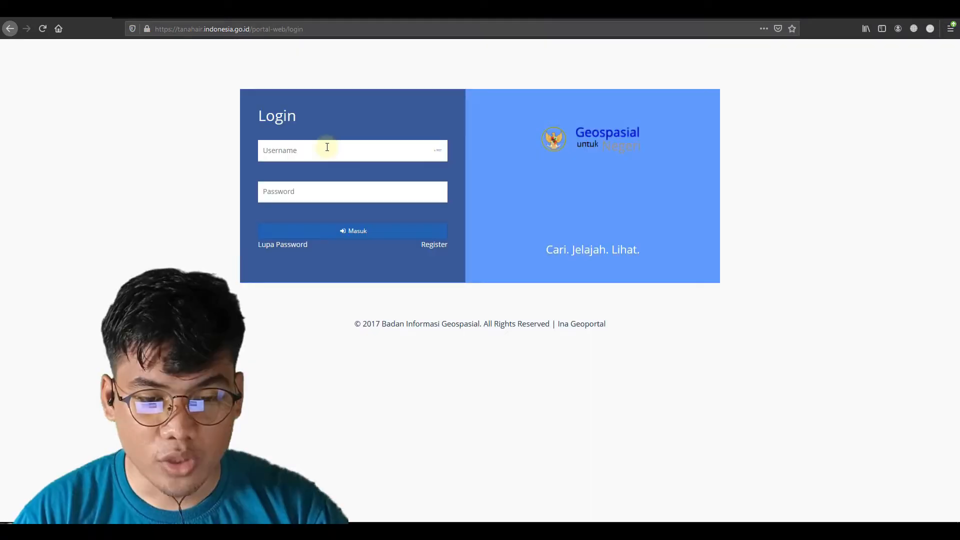
pyautogui.click(327, 147)
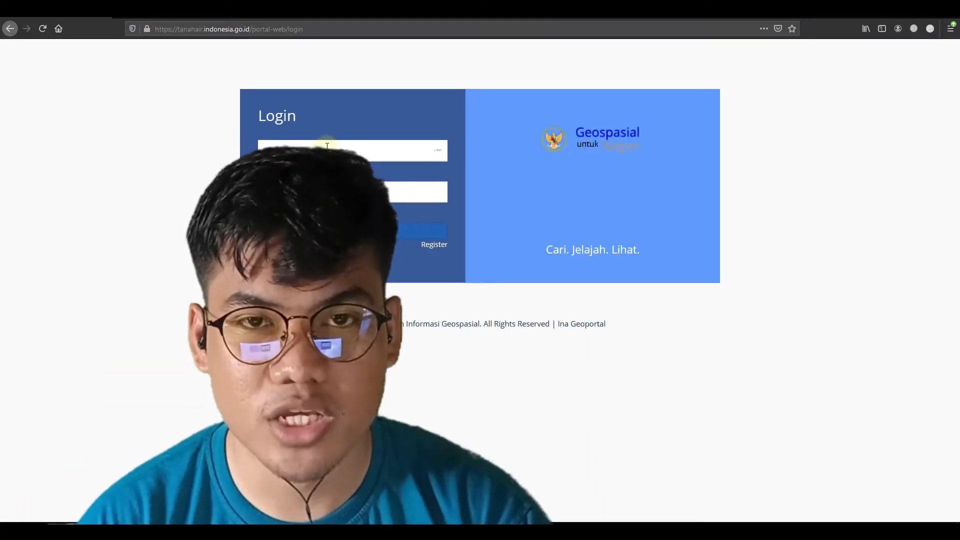
pyautogui.click(327, 146)
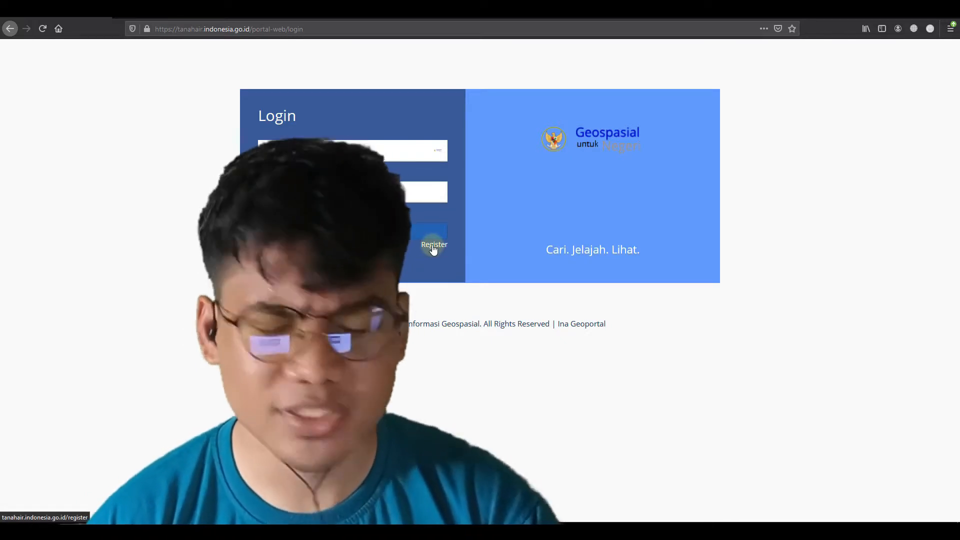
pyautogui.click(324, 149)
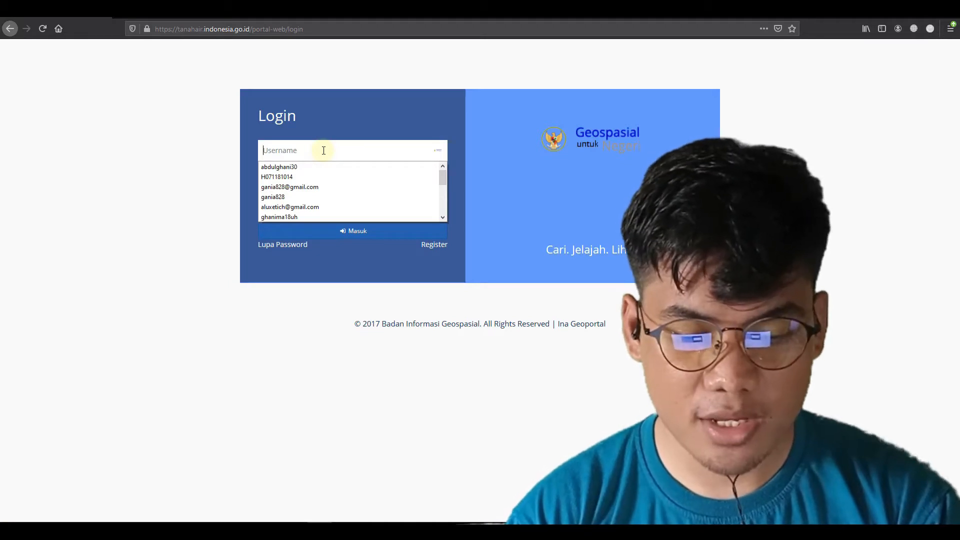
# - Sign in with the account username and password
pyautogui.write('abdul')
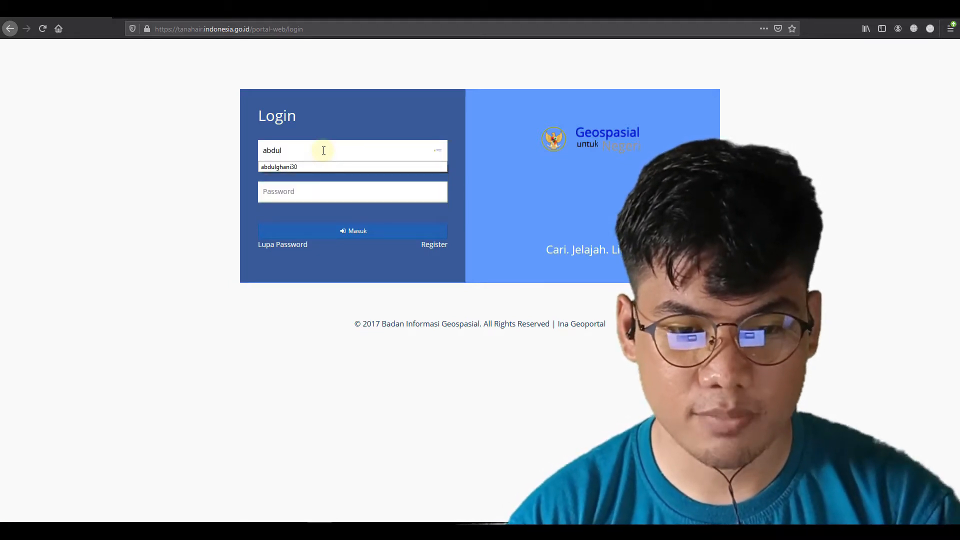
pyautogui.write('ghani30')
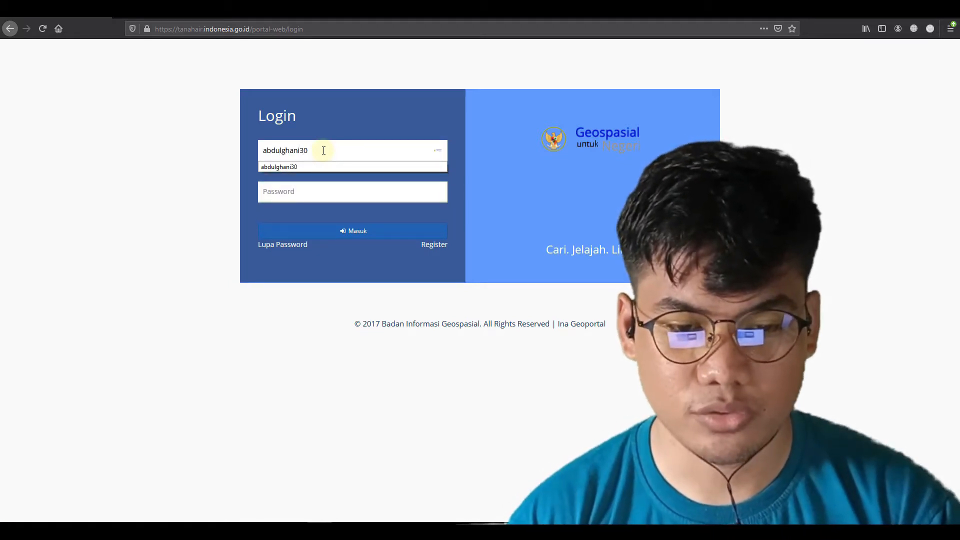
pyautogui.press('Tab')
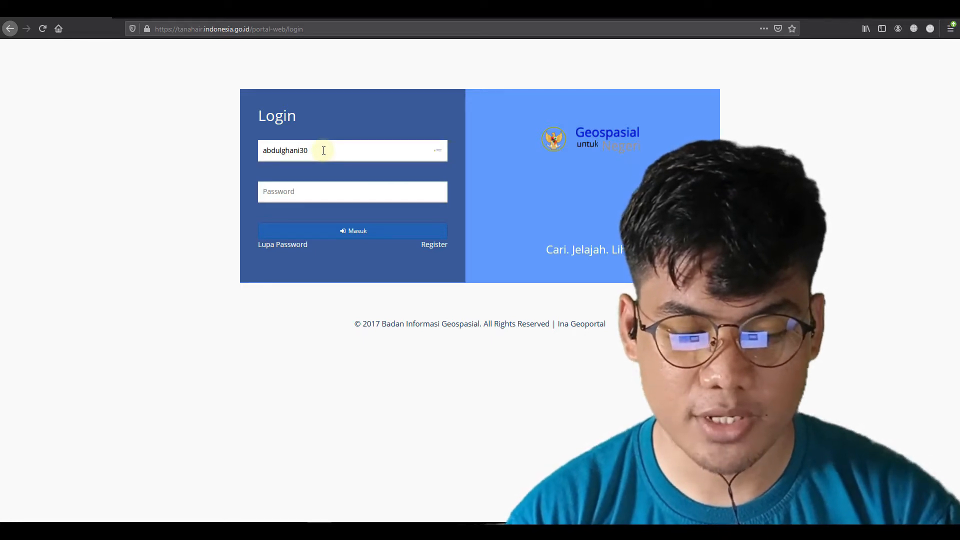
pyautogui.write('********')
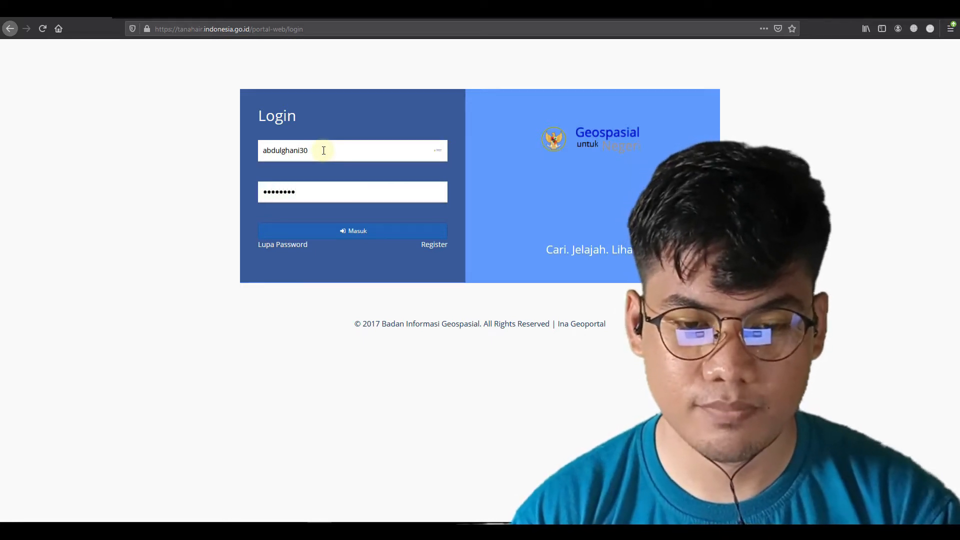
pyautogui.press('Return')
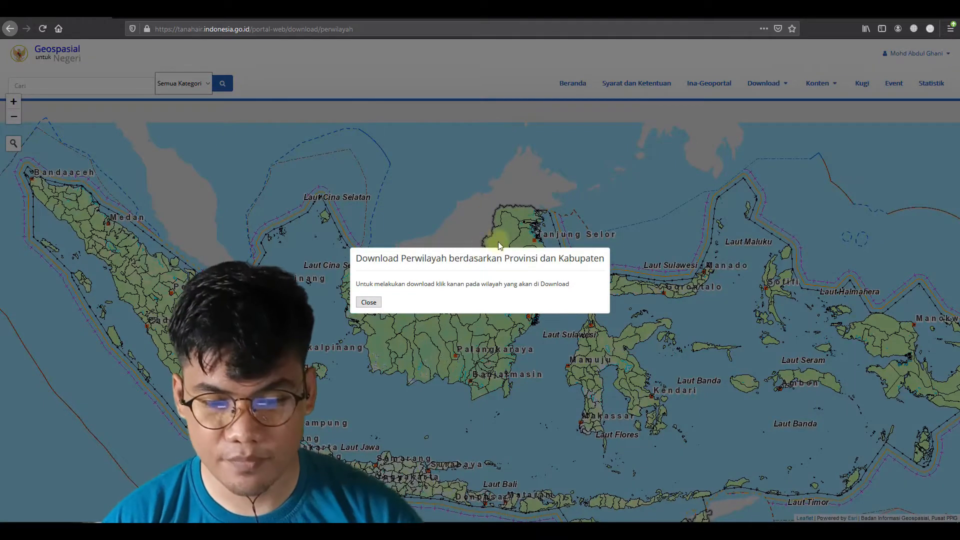
# - Close the download instructions and zoom the map to South Sulawesi
pyautogui.click(368, 303)
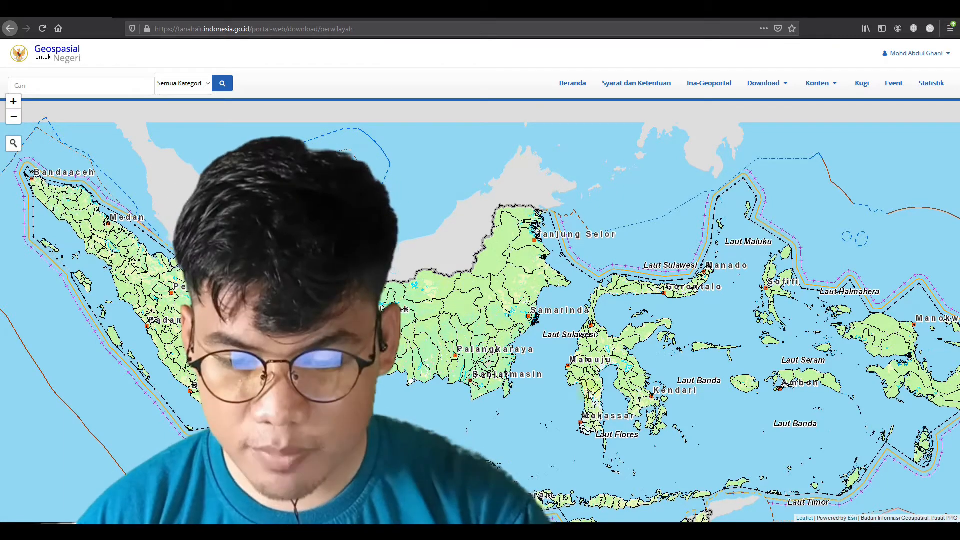
pyautogui.scroll(5, 596, 406)
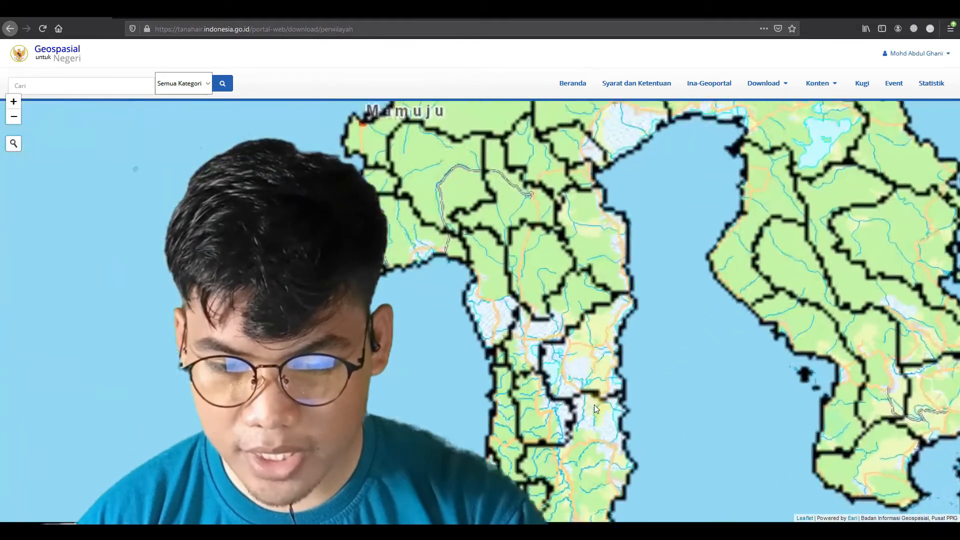
pyautogui.scroll(1, 594, 407)
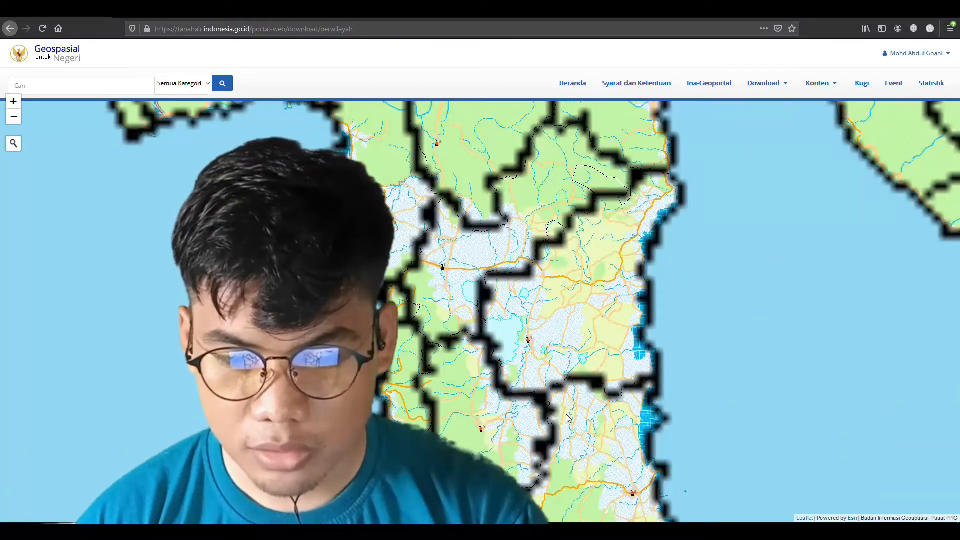
pyautogui.moveTo(567, 419); pyautogui.dragTo(563, 305)
pyautogui.moveTo(559, 380); pyautogui.dragTo(558, 300)
pyautogui.moveTo(560, 351); pyautogui.dragTo(560, 321)
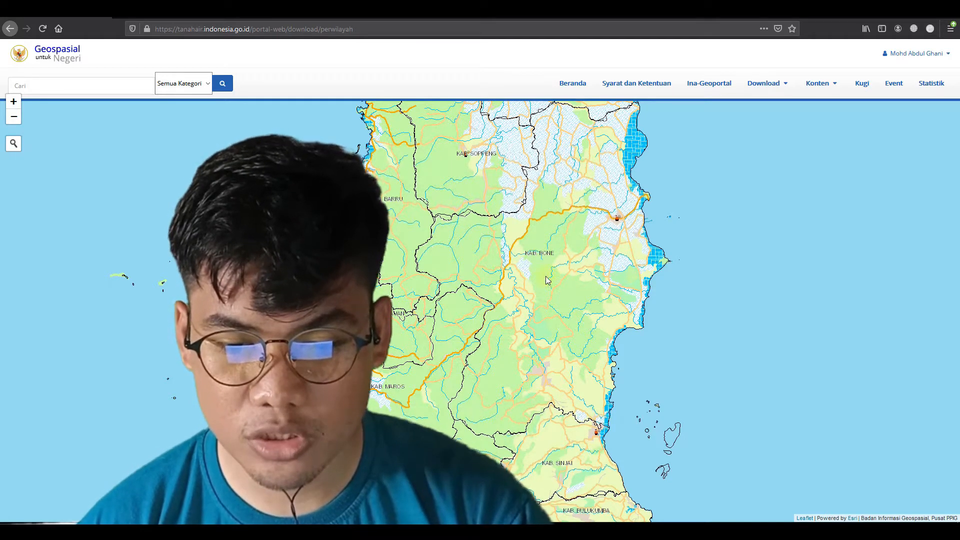
# - Select KAB. BONE, set the scale to 50K, and download KAB. BONE.zip
pyautogui.click(546, 262)
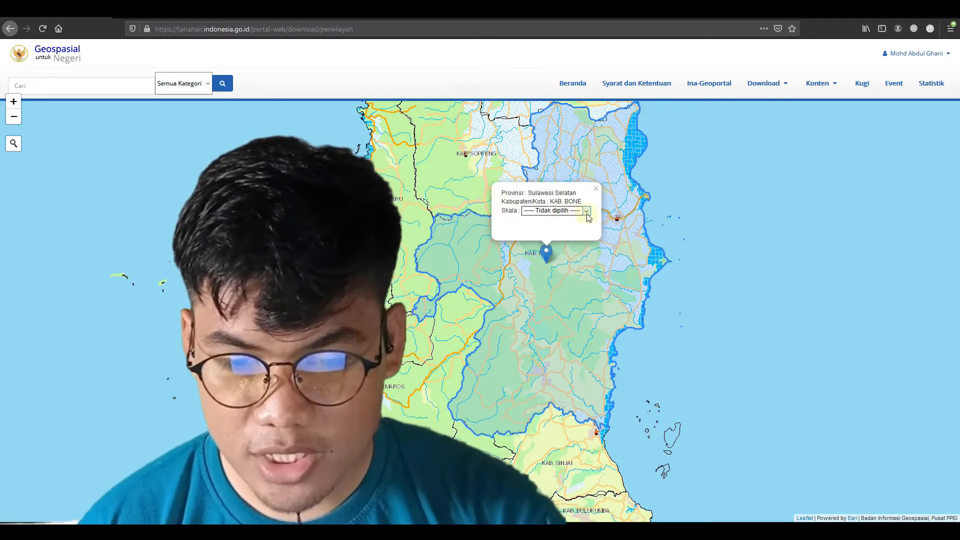
pyautogui.click(587, 212)
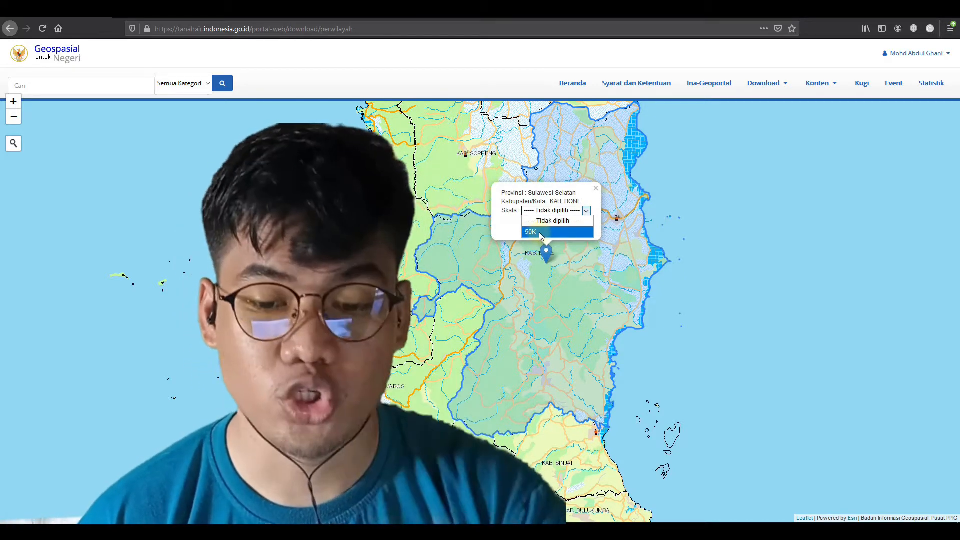
pyautogui.click(540, 233)
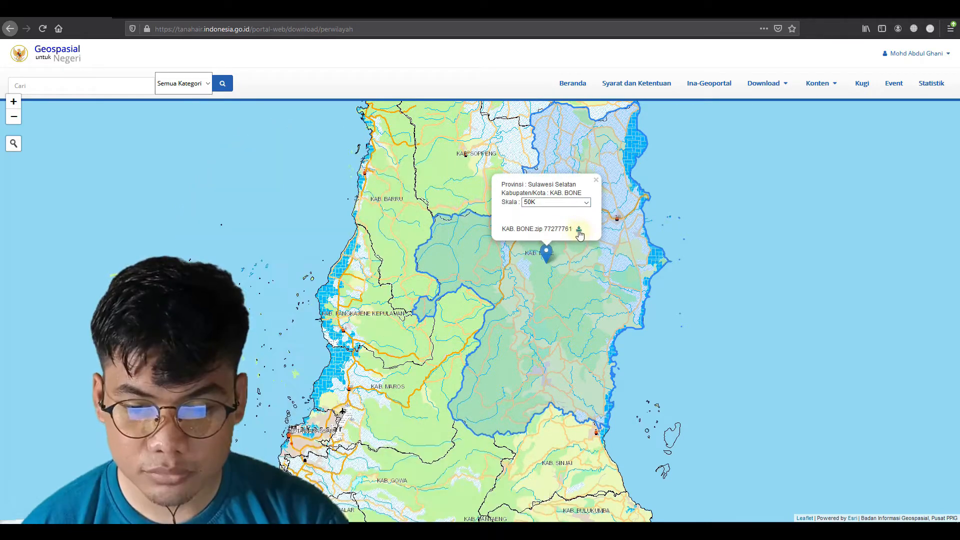
pyautogui.click(579, 231)
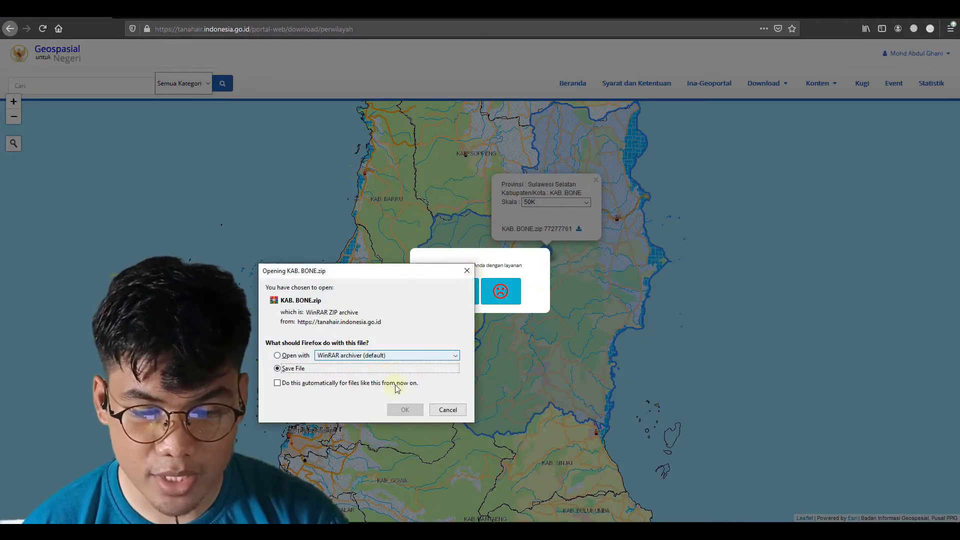
# - Confirm the KAB. BONE.zip download, check it in the src folder, then return to the geoportal map
pyautogui.click(402, 409)
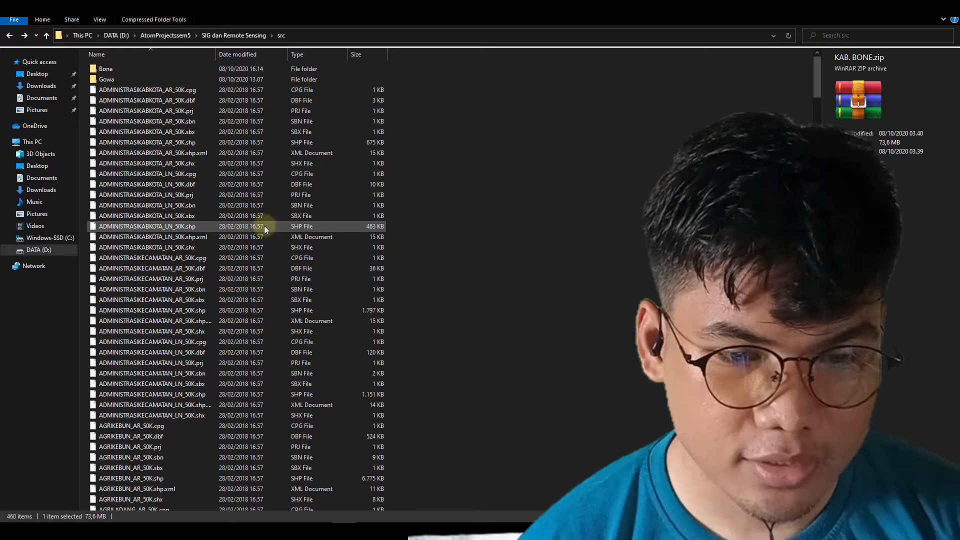
pyautogui.scroll(-20, 197, 239)
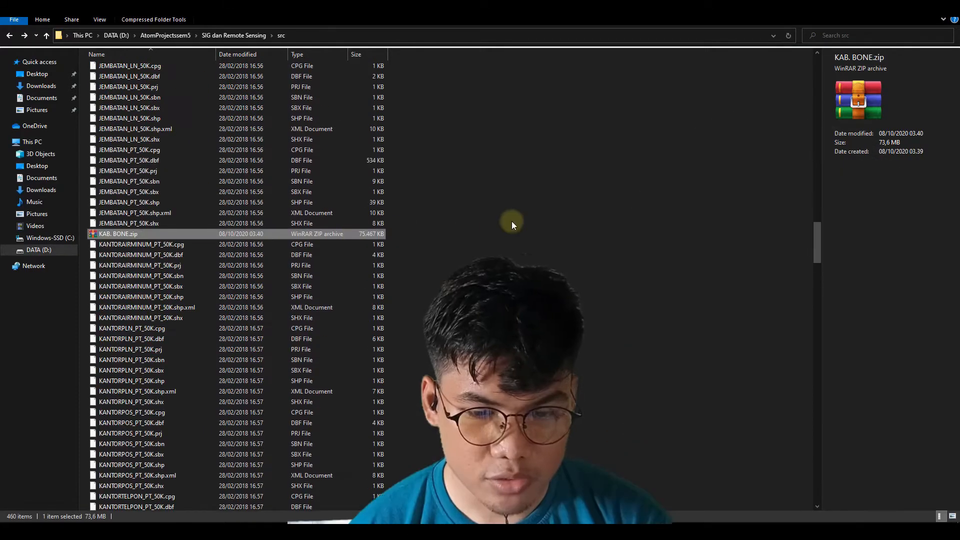
pyautogui.press('F2')
pyautogui.click(448, 229)
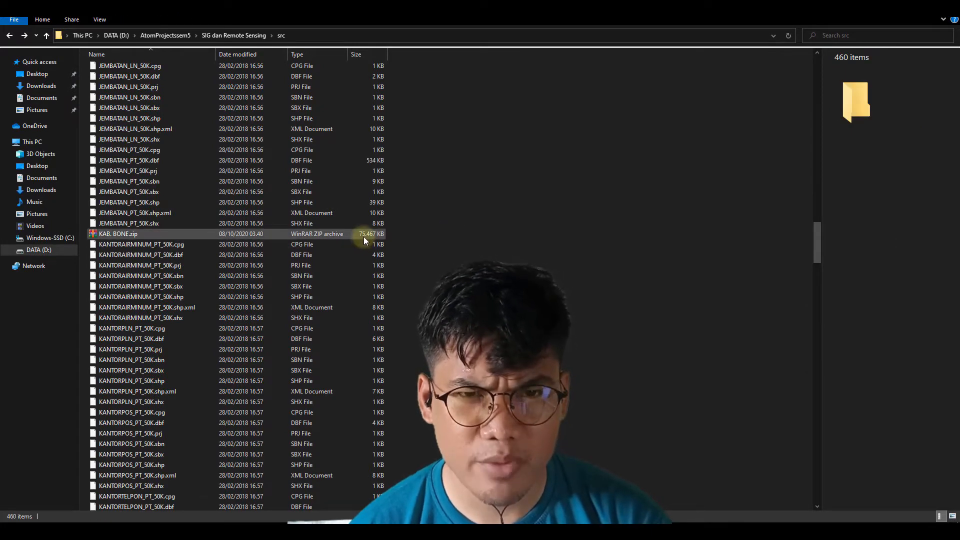
pyautogui.scroll(12, 353, 233)
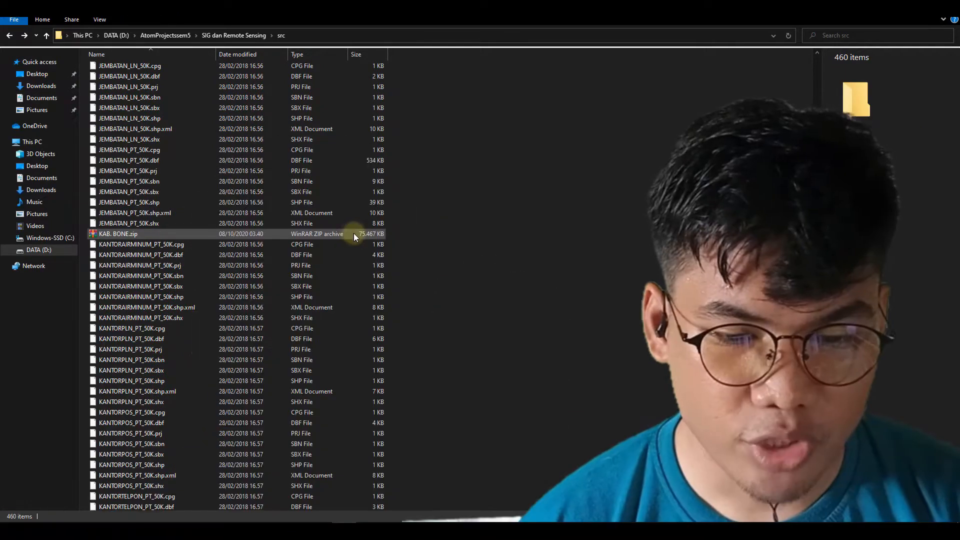
pyautogui.scroll(20, 264, 269)
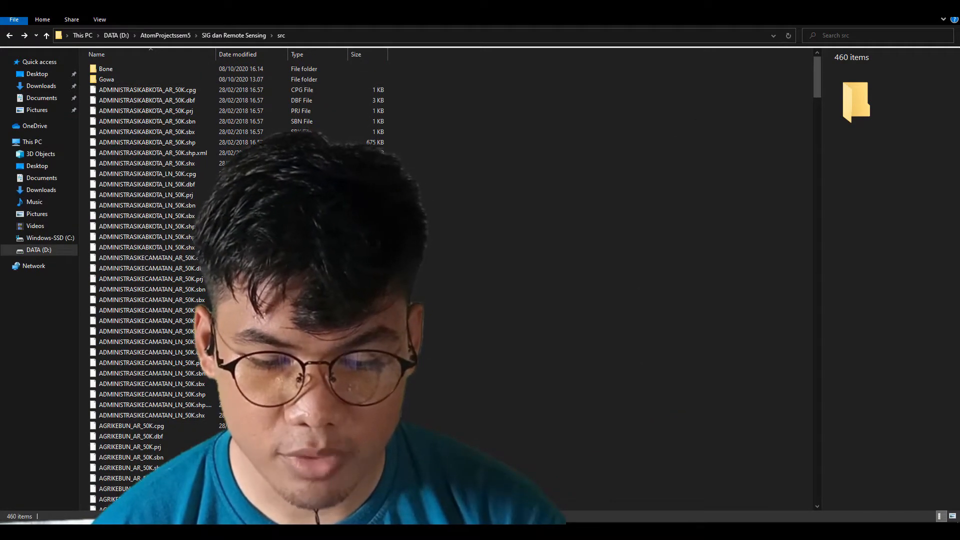
pyautogui.hotkey('alt', 'Tab')
pyautogui.click(705, 244)
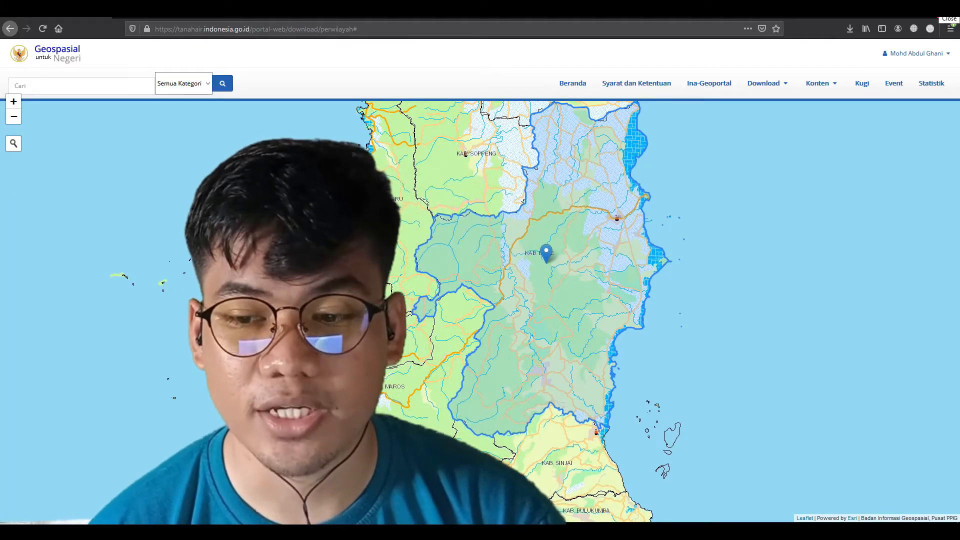
# - Close the Firefox window showing Ina-Geoportal
pyautogui.click(949, 18)
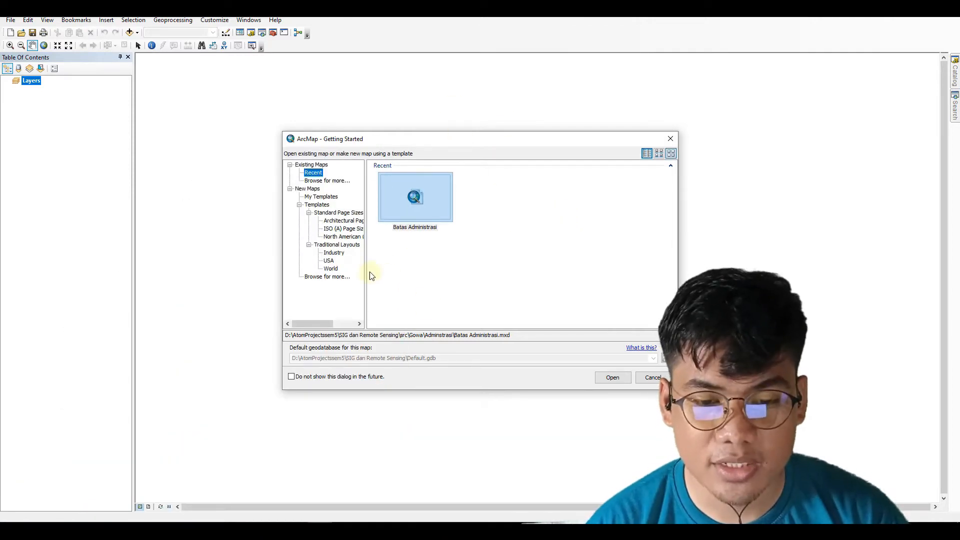
# - Close ArcMap's Getting Started window, then select the ArcCatalog 10.3 desktop shortcut
pyautogui.click(671, 139)
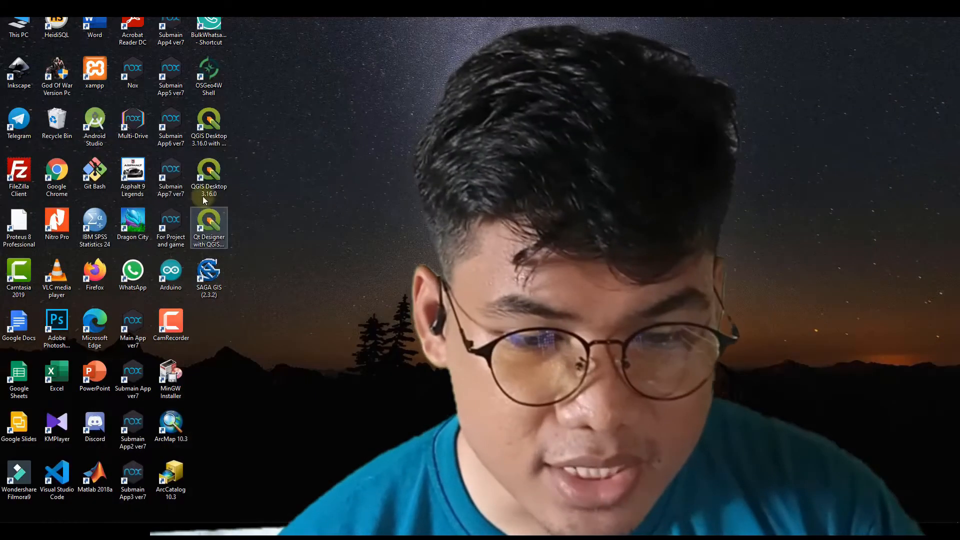
pyautogui.click(170, 225)
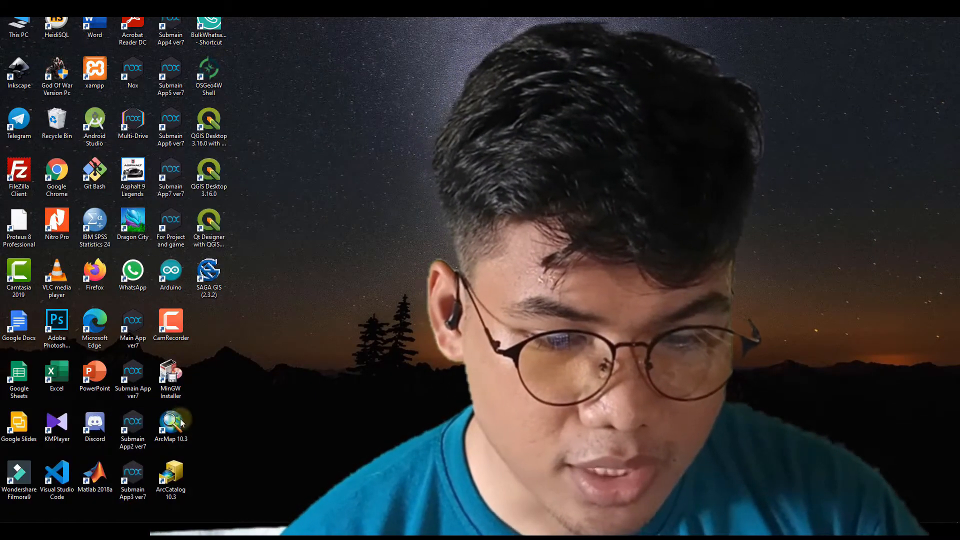
pyautogui.click(171, 474)
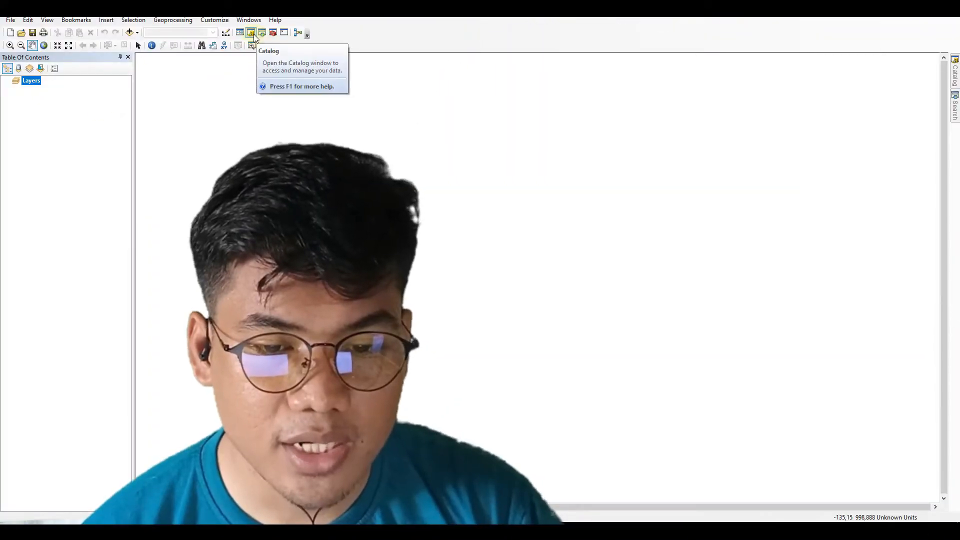
# - Show the Catalog window and set the Table Of Contents to List By Visibility
pyautogui.click(254, 35)
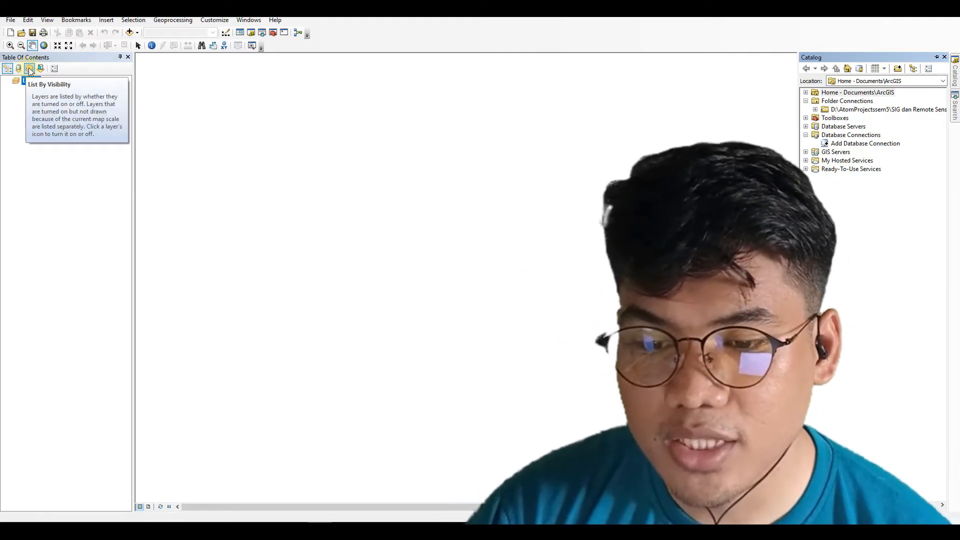
pyautogui.click(29, 68)
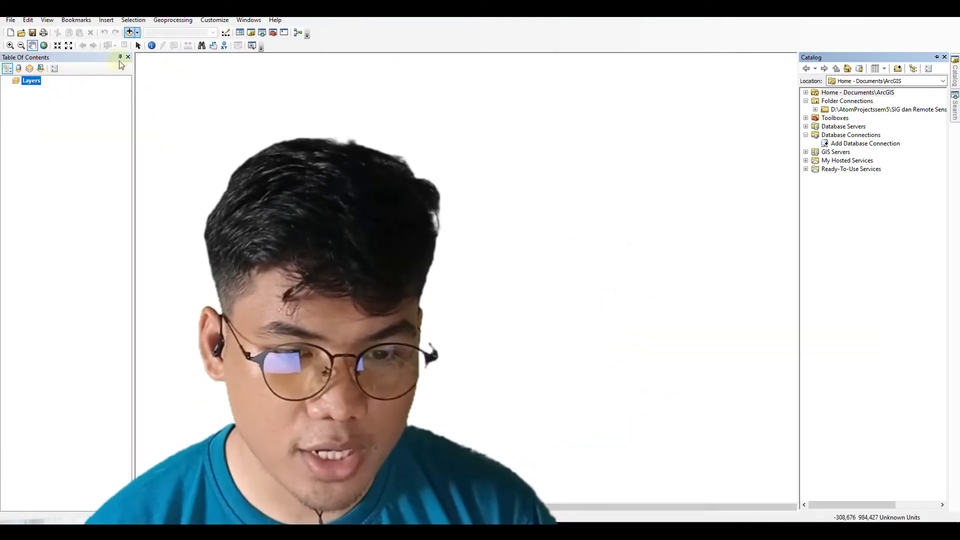
# - Connect the D:\...\SIG dan Remote Sensing\src folder from the Add Data browser
pyautogui.click(130, 33)
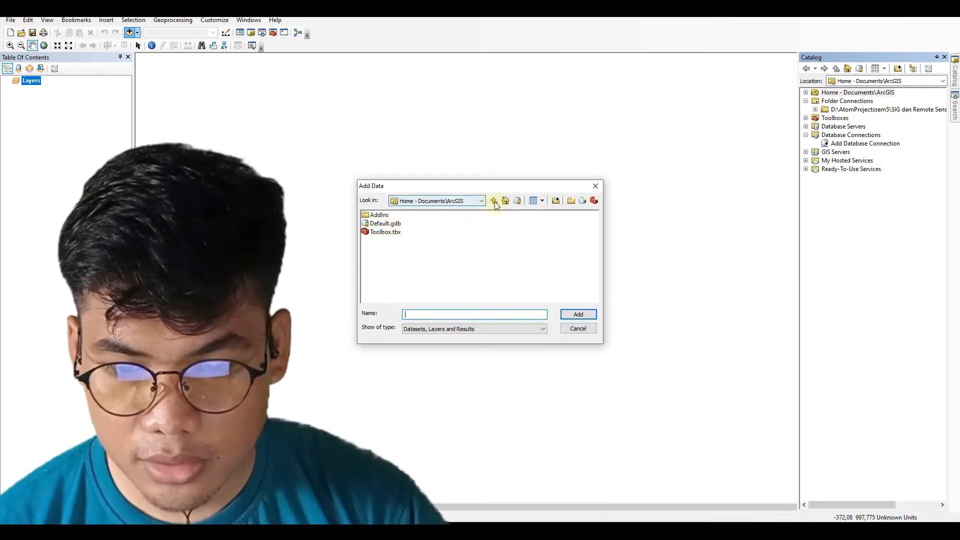
pyautogui.click(556, 201)
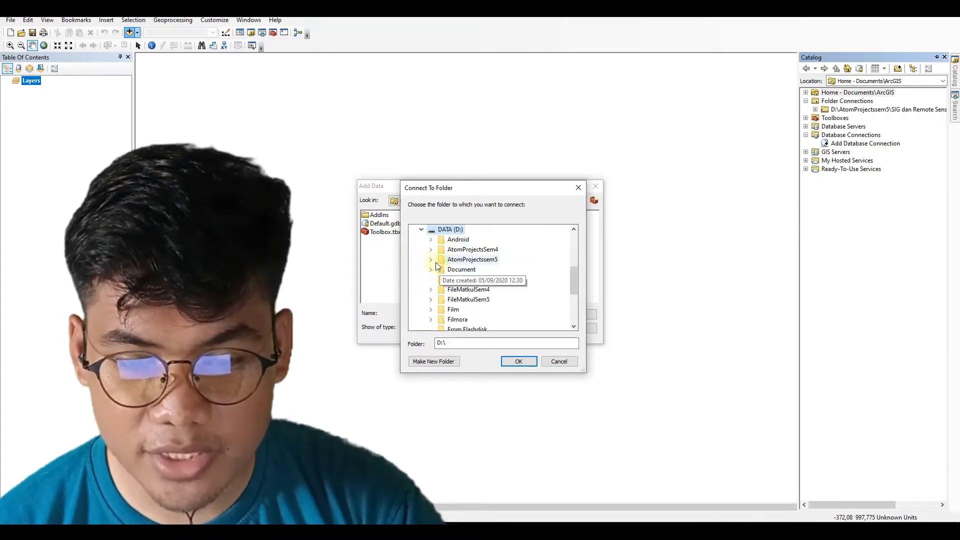
pyautogui.click(431, 259)
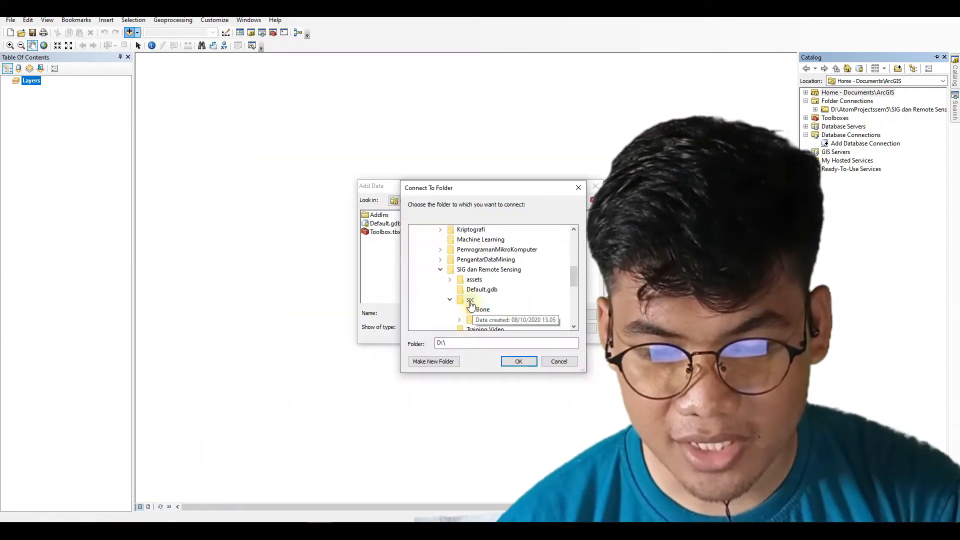
pyautogui.click(470, 300)
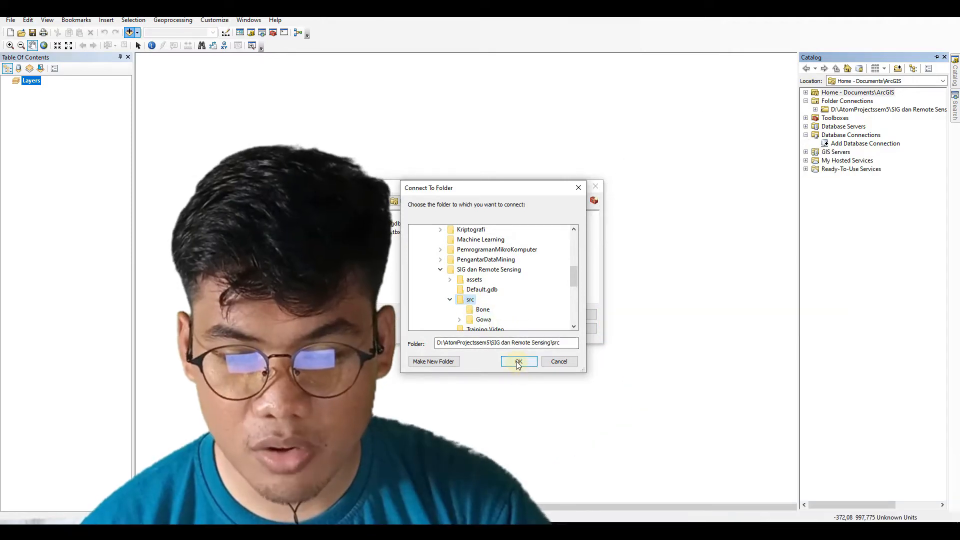
pyautogui.click(517, 361)
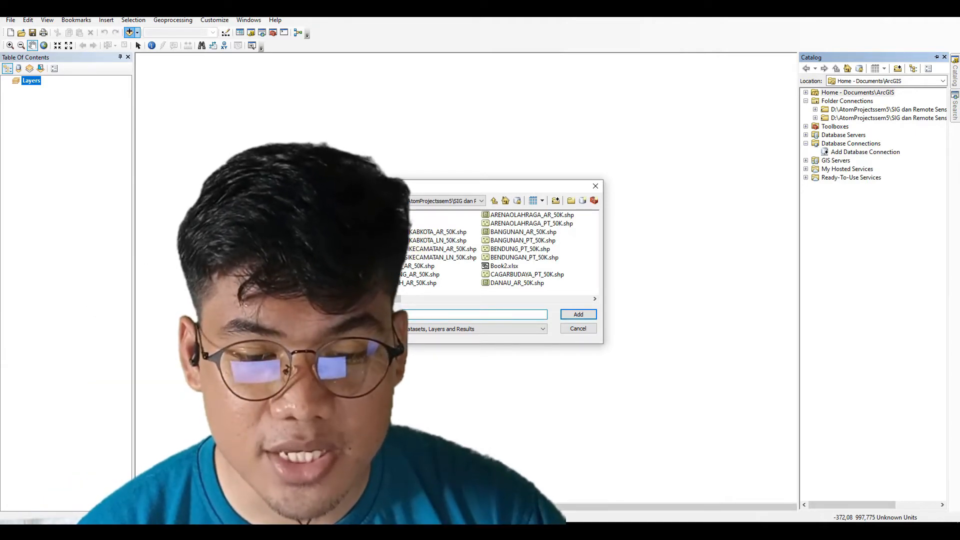
# - Add ADMINISTRASIKECAMATAN_AR_50K.shp to the map
pyautogui.click(445, 248)
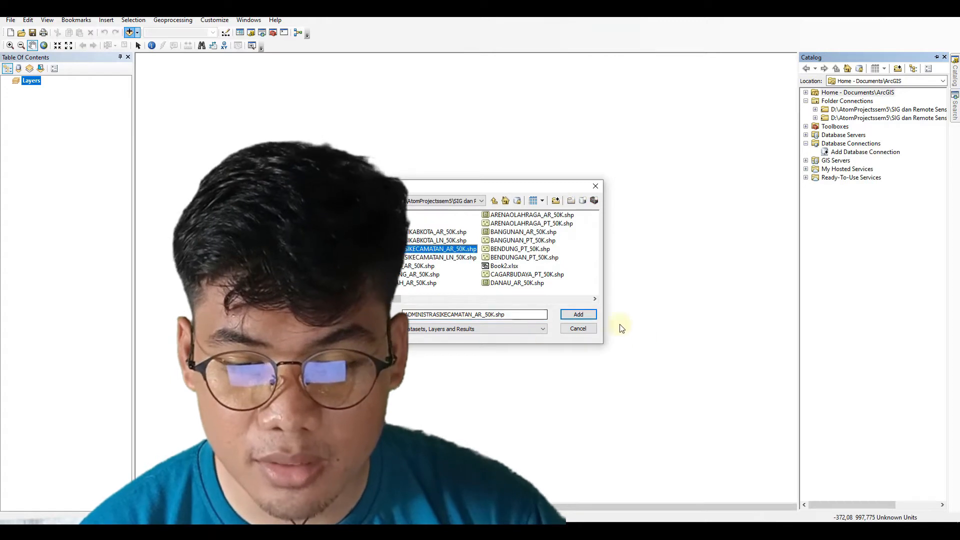
pyautogui.click(578, 314)
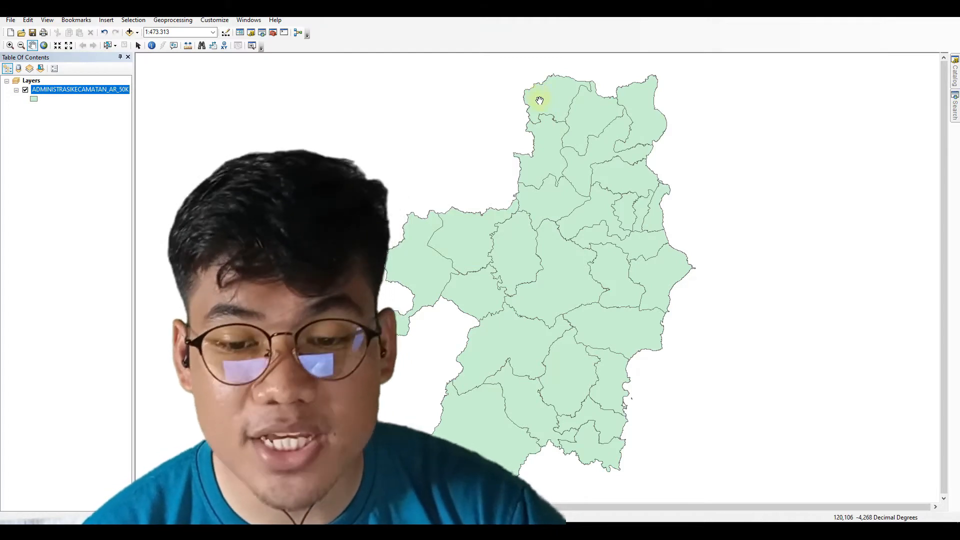
pyautogui.click(213, 33)
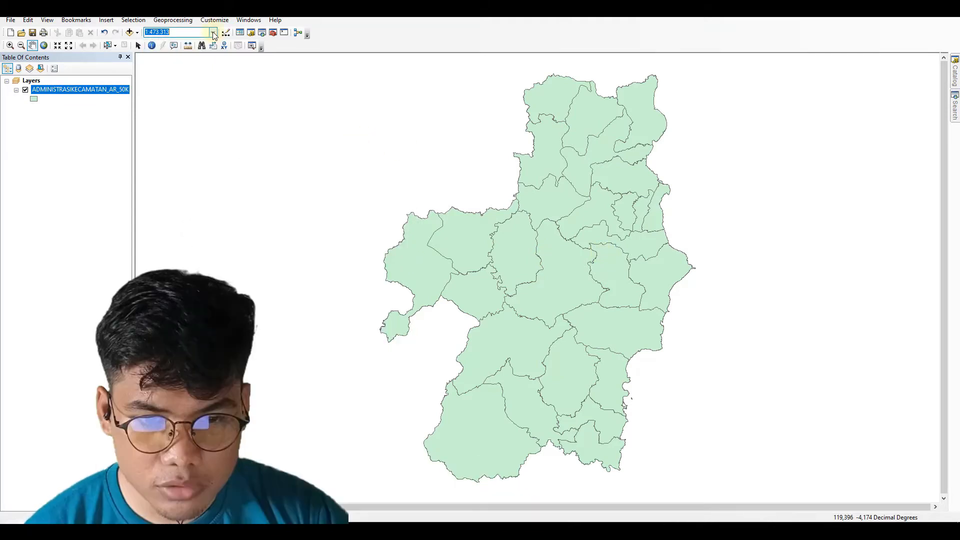
pyautogui.click(214, 33)
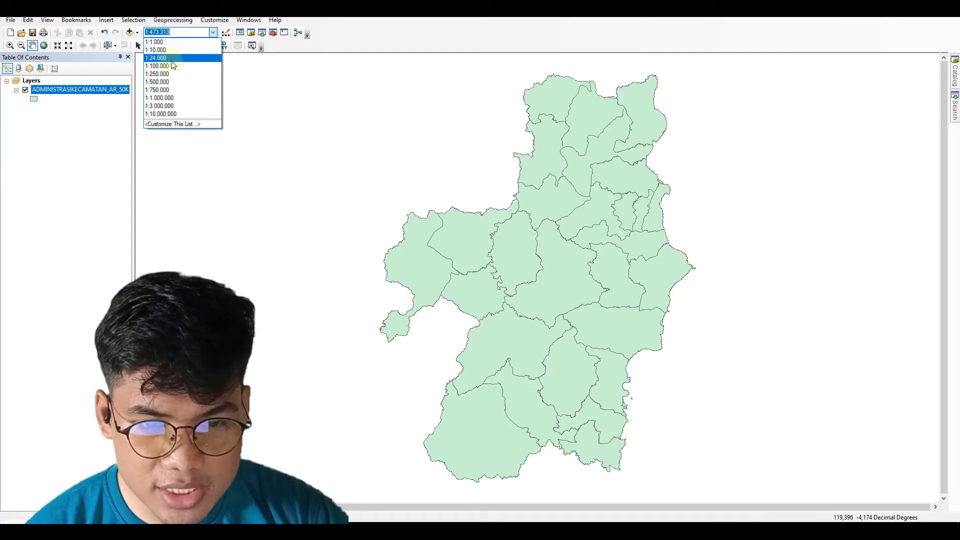
pyautogui.click(171, 60)
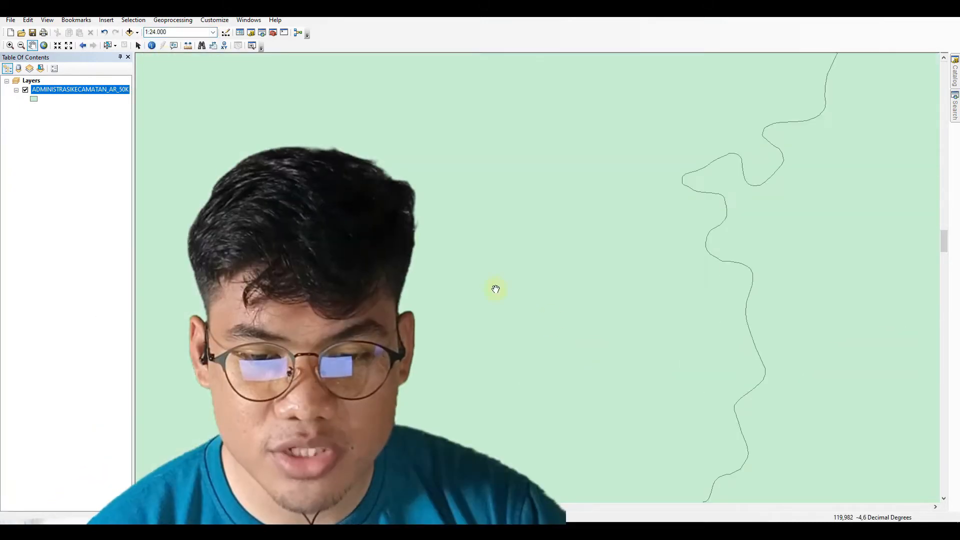
pyautogui.moveTo(510, 279); pyautogui.dragTo(480, 369)
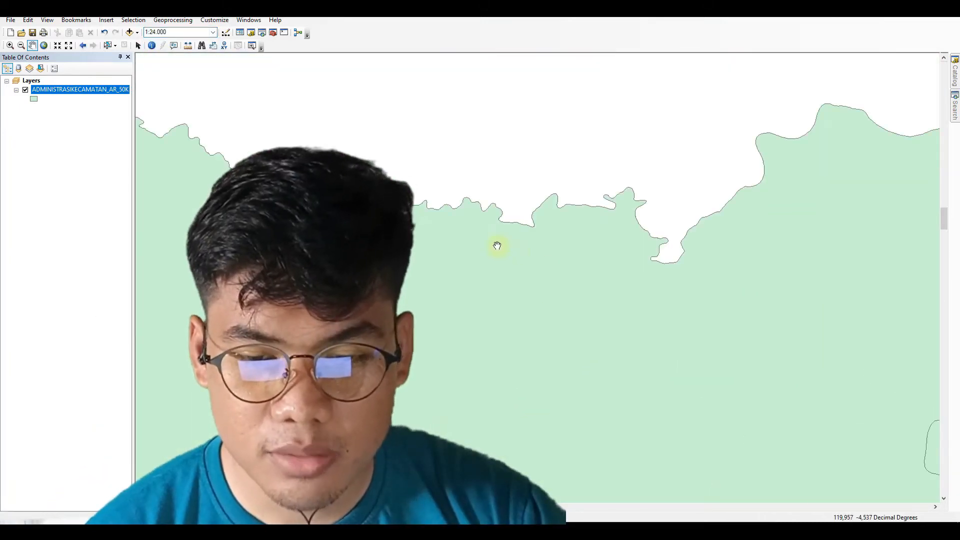
pyautogui.moveTo(497, 244); pyautogui.dragTo(626, 297)
pyautogui.moveTo(602, 298); pyautogui.dragTo(789, 243)
pyautogui.moveTo(500, 345); pyautogui.dragTo(685, 288)
pyautogui.moveTo(548, 392); pyautogui.dragTo(662, 259)
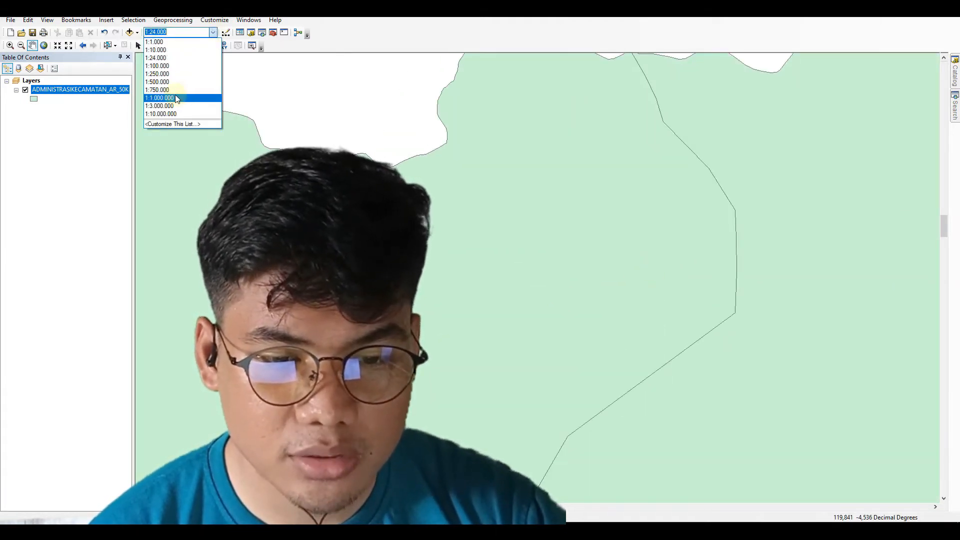
pyautogui.click(172, 99)
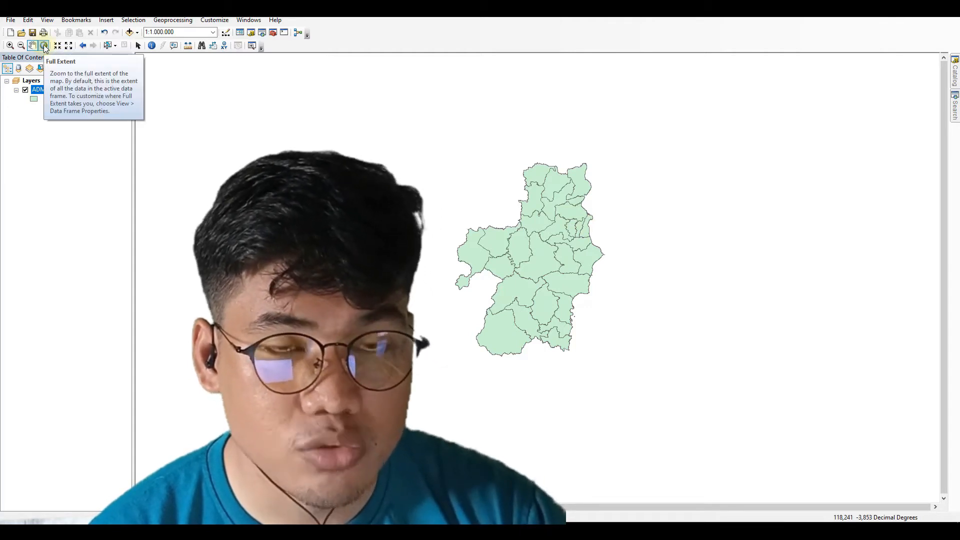
pyautogui.click(44, 44)
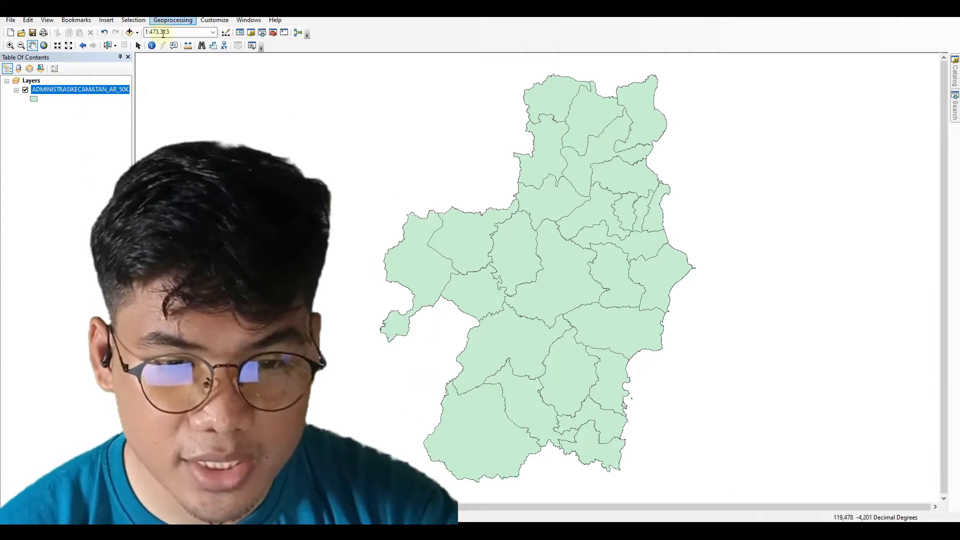
# - Add the JALAN_LN_50K.shp road layer to the map
pyautogui.click(130, 32)
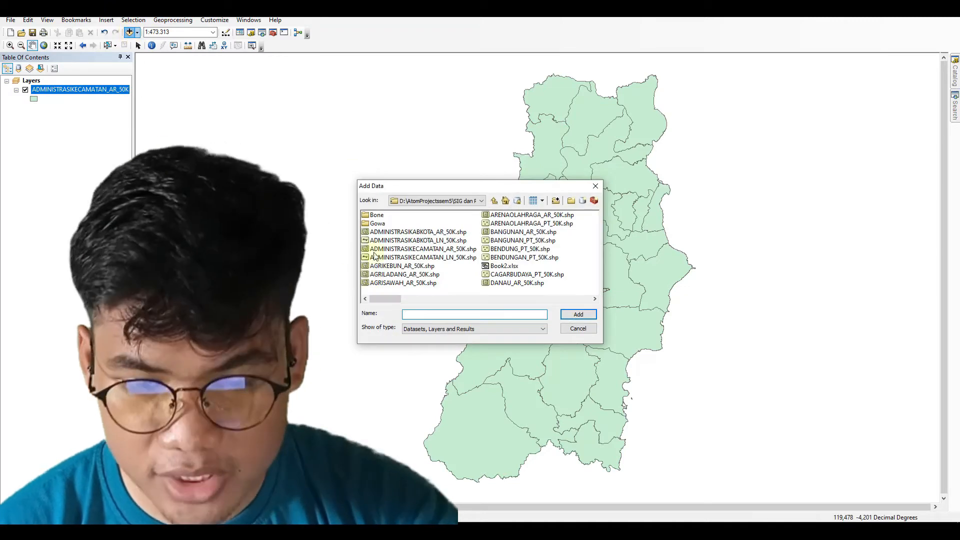
pyautogui.moveTo(380, 298); pyautogui.dragTo(494, 302)
pyautogui.click(400, 255)
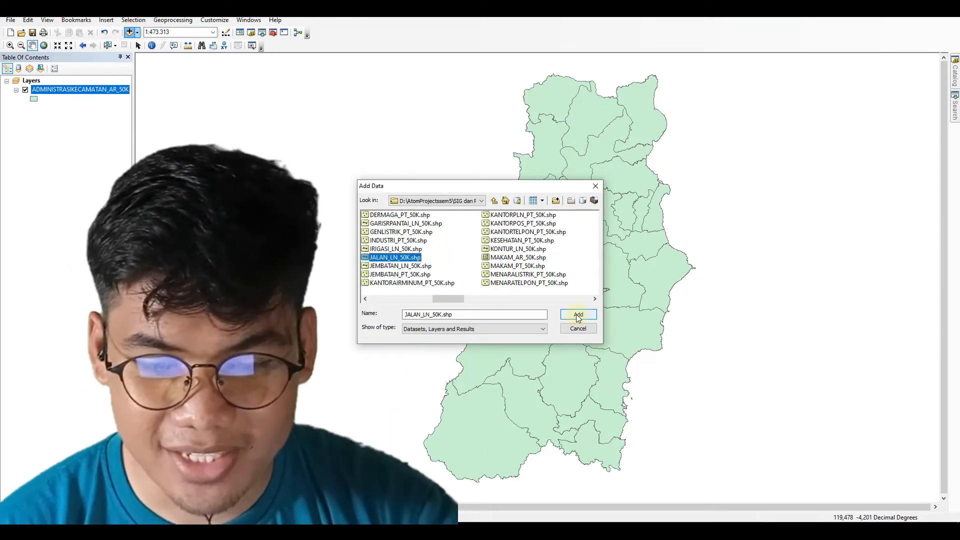
pyautogui.click(574, 315)
pyautogui.click(573, 353)
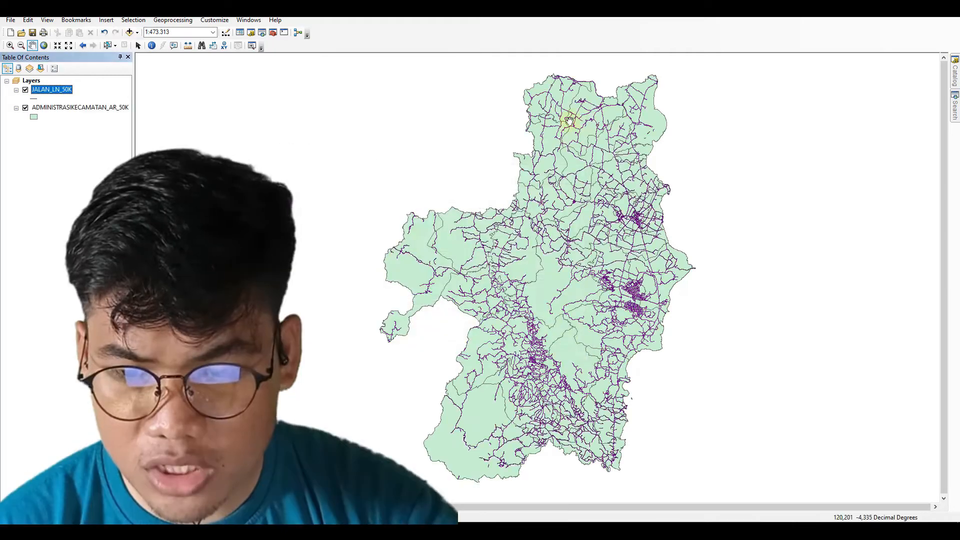
pyautogui.moveTo(601, 287); pyautogui.dragTo(515, 303)
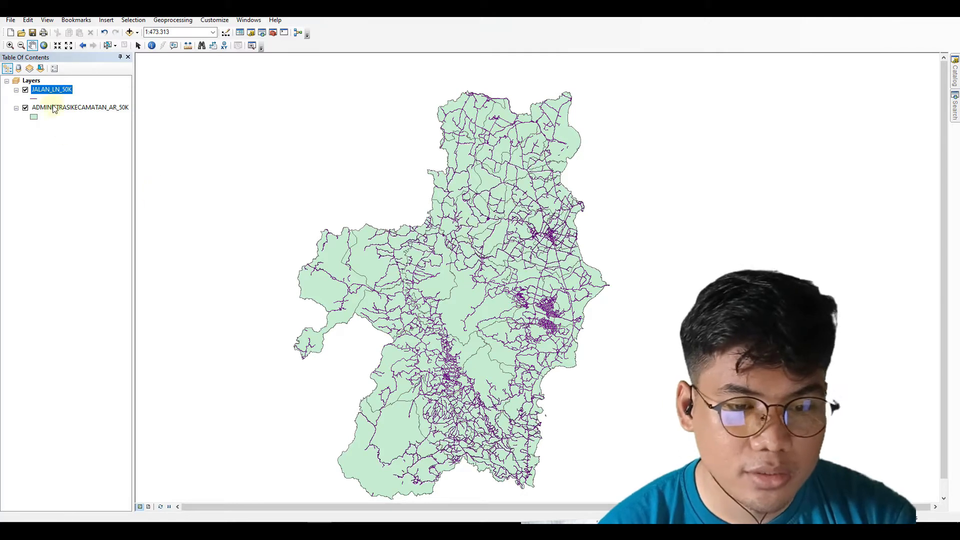
# - Add the SUNGAI_AR_50K river layer and move ADMINISTRASIKECAMATAN_AR_50K to the top
pyautogui.click(129, 32)
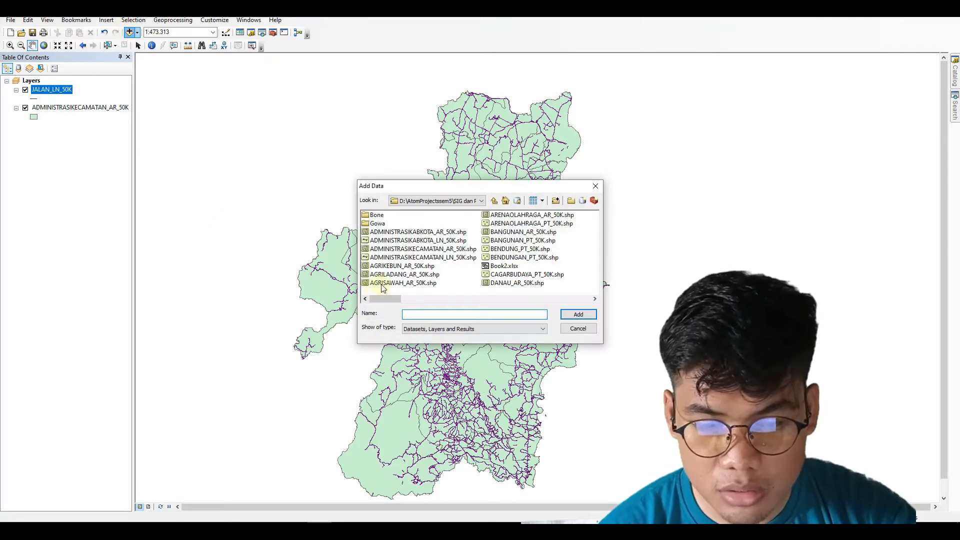
pyautogui.moveTo(380, 299); pyautogui.dragTo(515, 298)
pyautogui.click(517, 283)
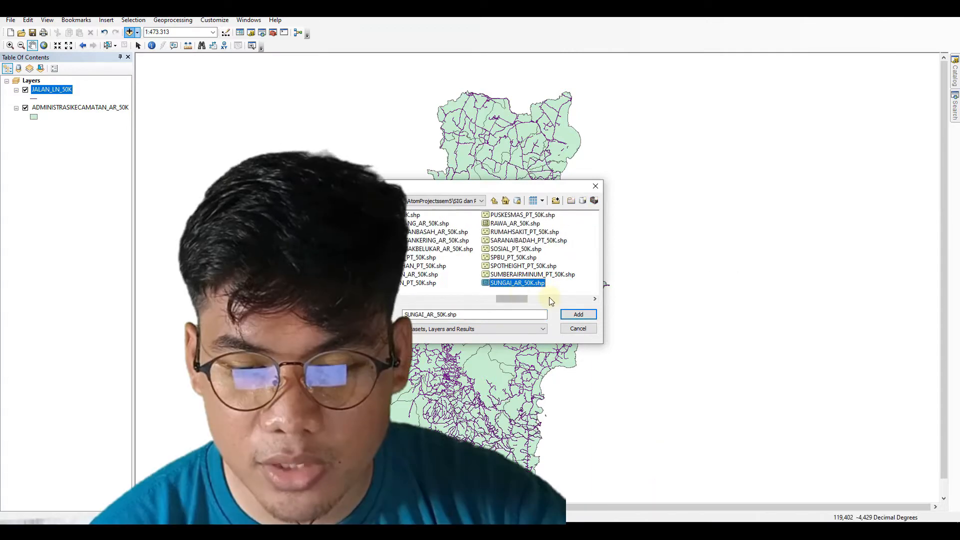
pyautogui.click(576, 315)
pyautogui.click(561, 347)
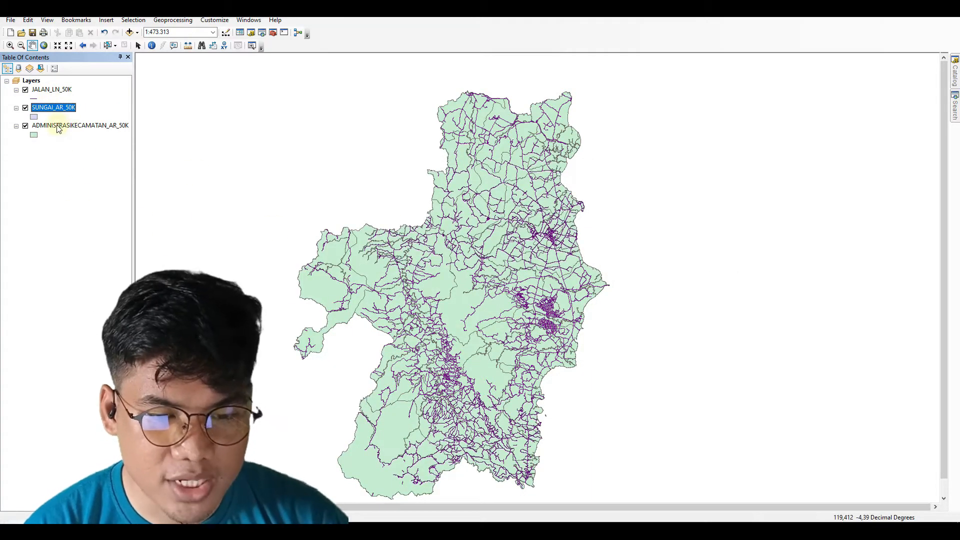
pyautogui.moveTo(55, 128); pyautogui.dragTo(56, 84)
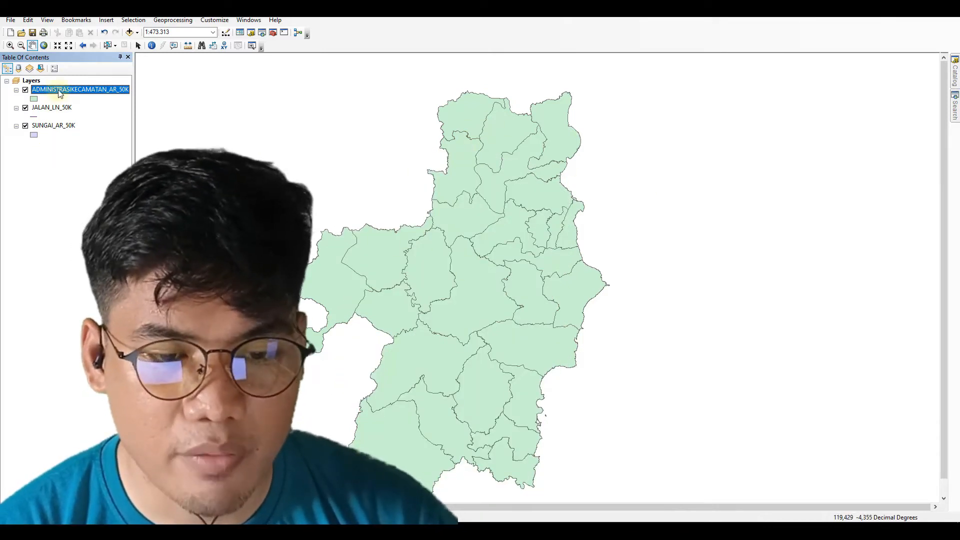
# - Move ADMINISTRASIKECAMATAN_AR_50K to the bottom of the layer order so roads and rivers draw above it
pyautogui.moveTo(57, 84); pyautogui.dragTo(59, 115)
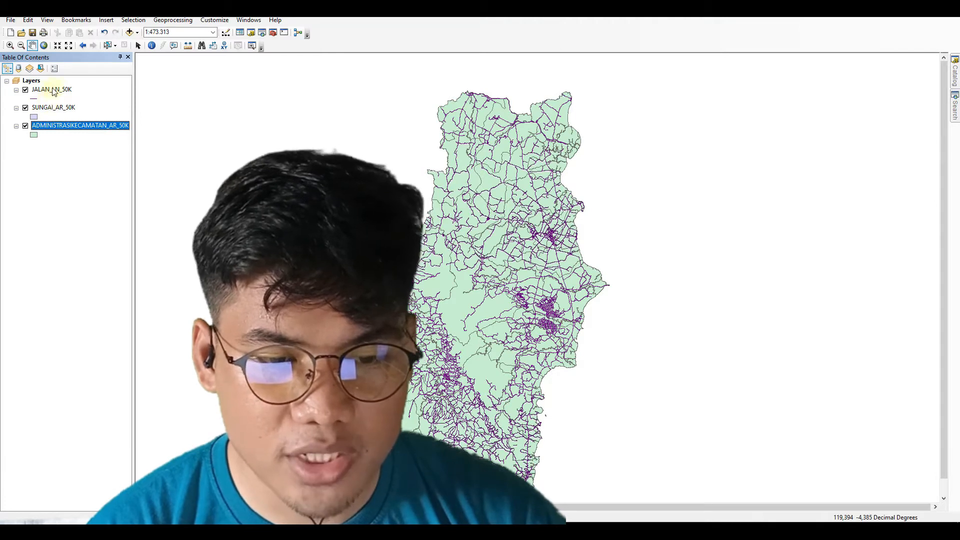
pyautogui.click(26, 125)
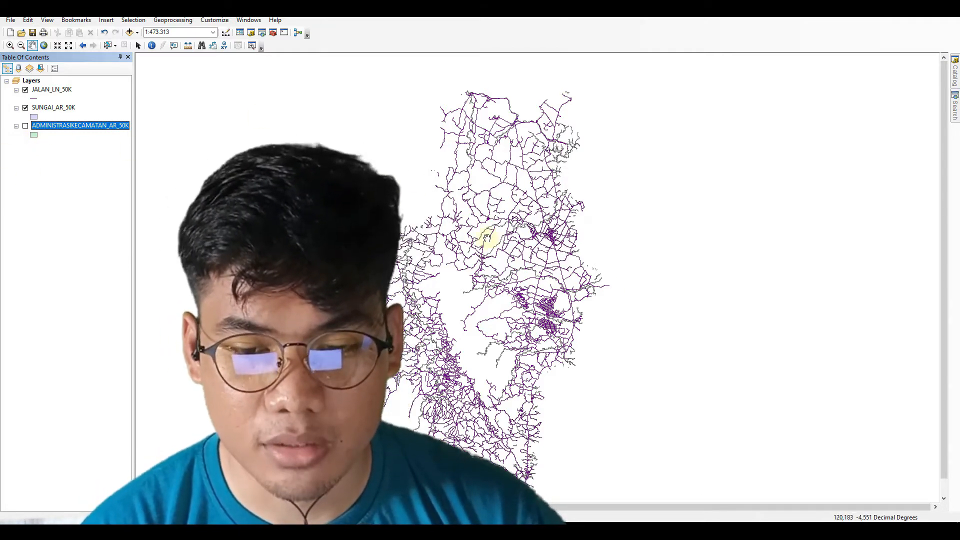
pyautogui.click(26, 126)
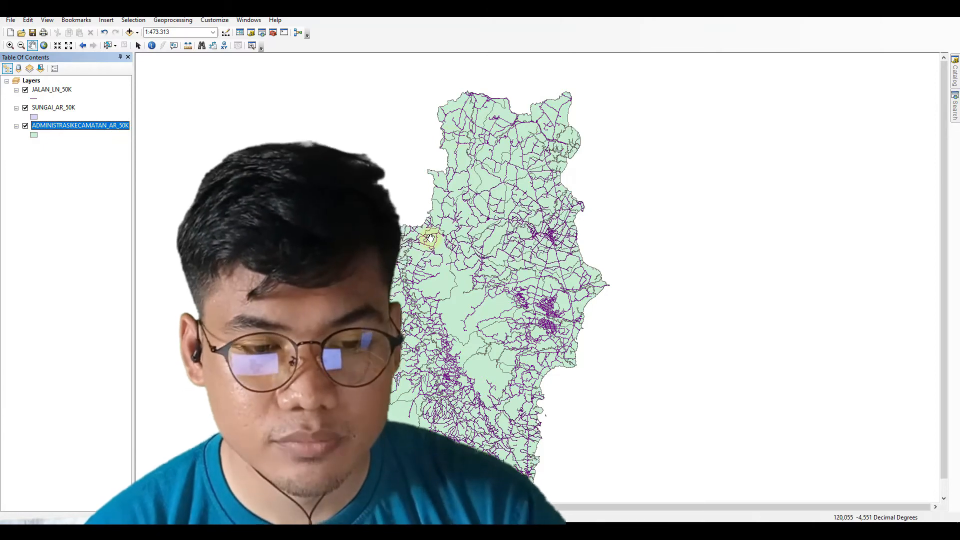
pyautogui.moveTo(430, 238); pyautogui.dragTo(516, 222)
pyautogui.rightClick(81, 125)
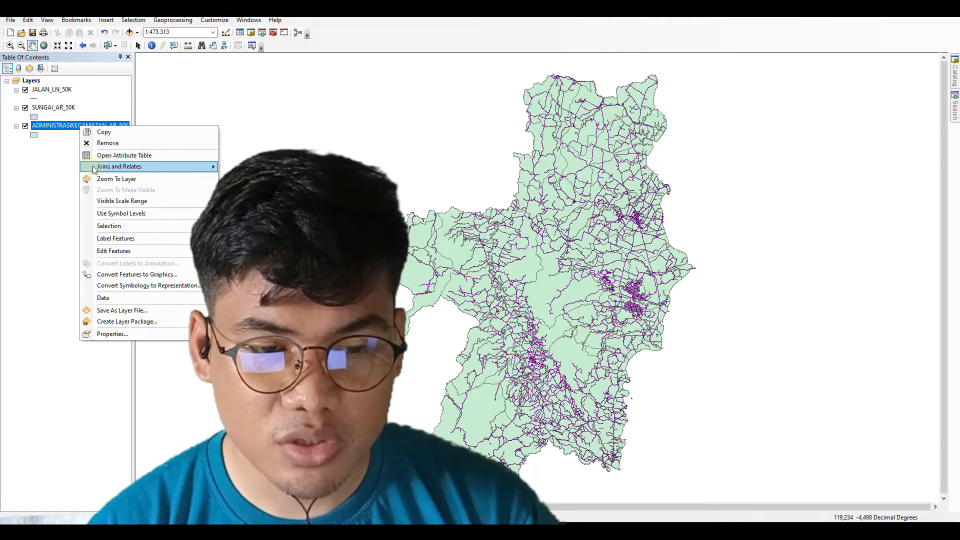
pyautogui.click(128, 156)
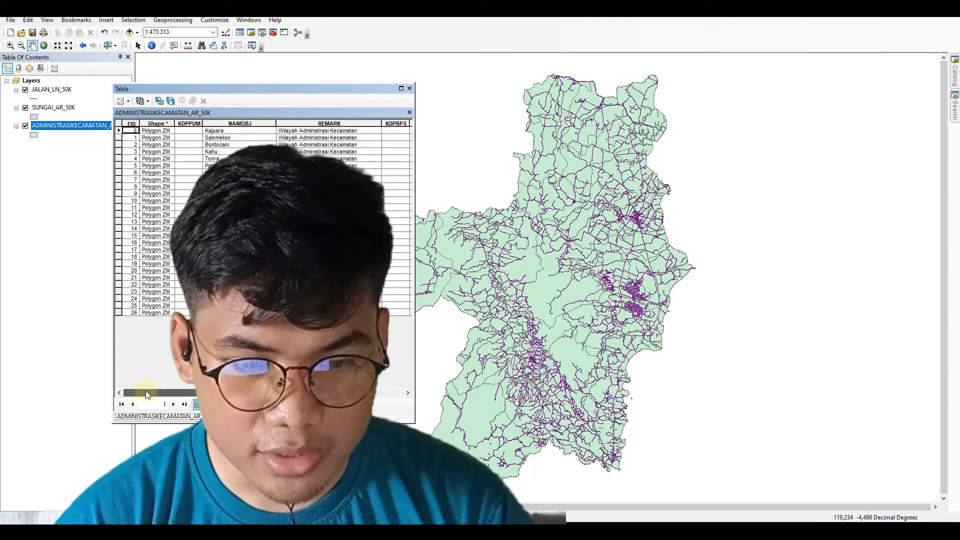
pyautogui.moveTo(146, 392); pyautogui.dragTo(320, 393)
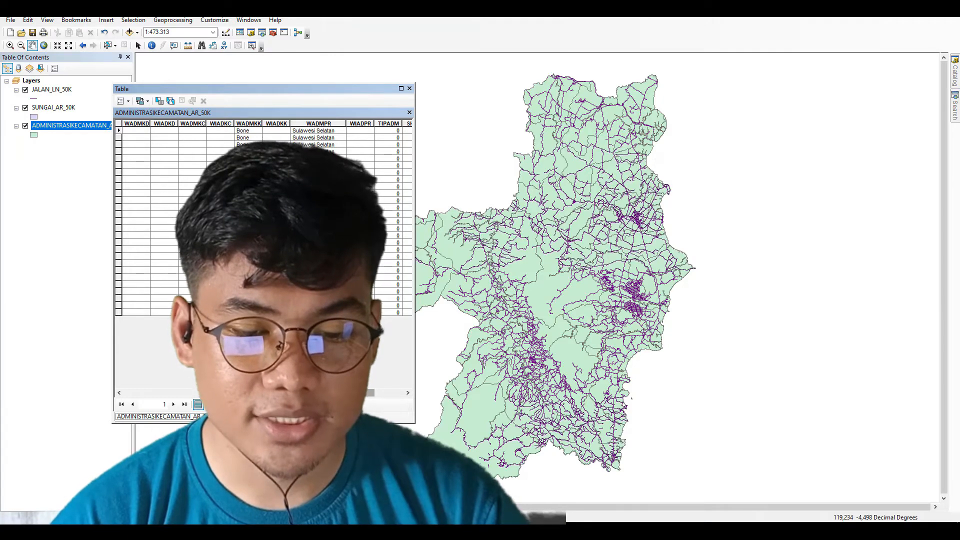
pyautogui.moveTo(345, 393); pyautogui.dragTo(168, 393)
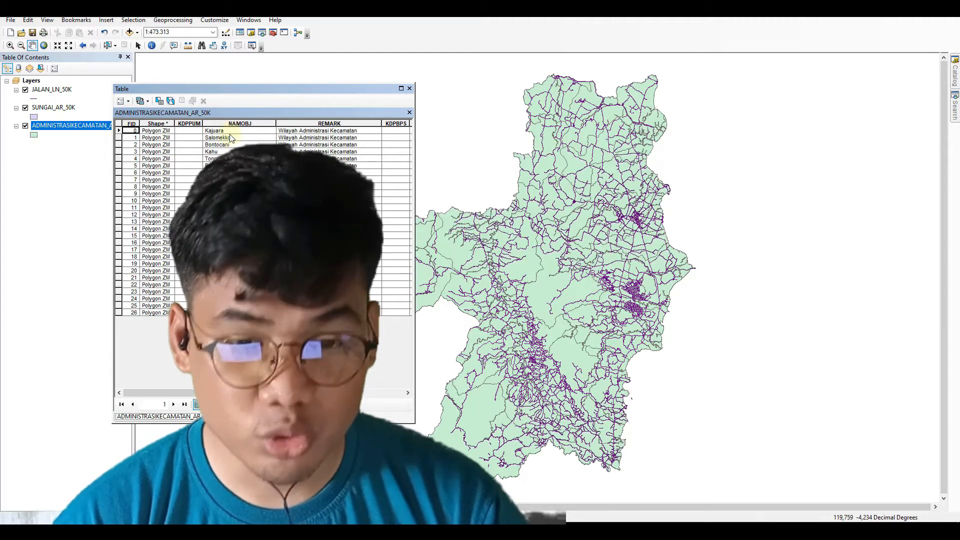
pyautogui.click(409, 88)
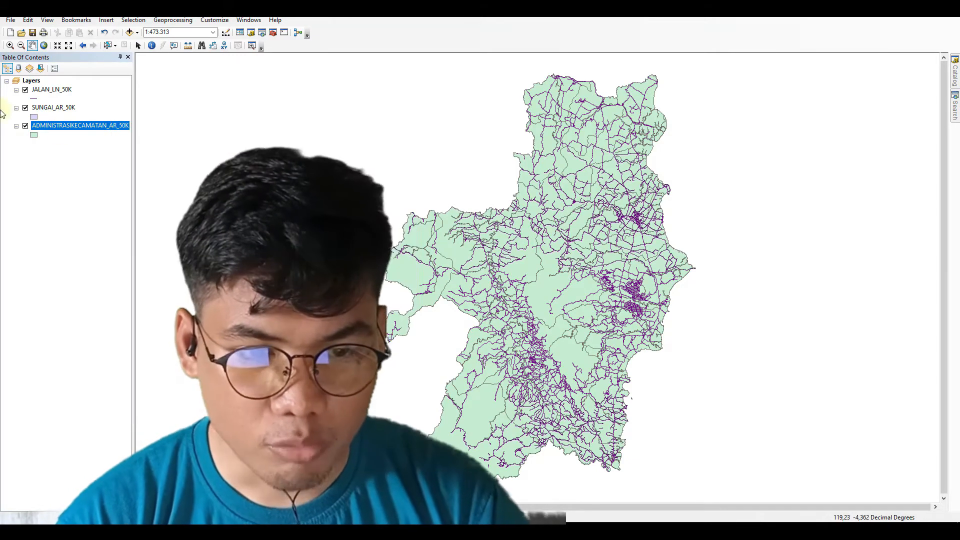
# - Turn off all kecamatan layer fields except NAMOBJ and SHAPE_Leng in the layer's Fields settings
pyautogui.rightClick(63, 129)
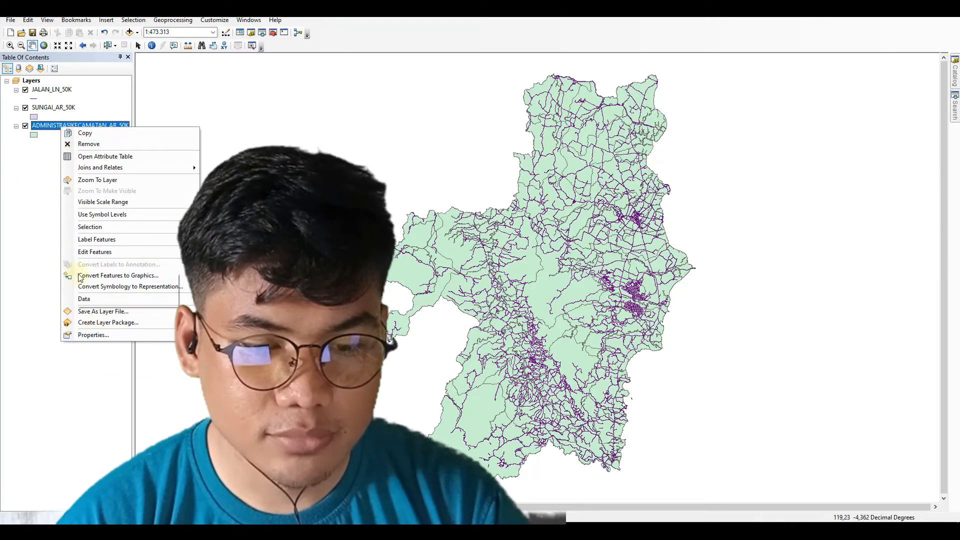
pyautogui.click(92, 333)
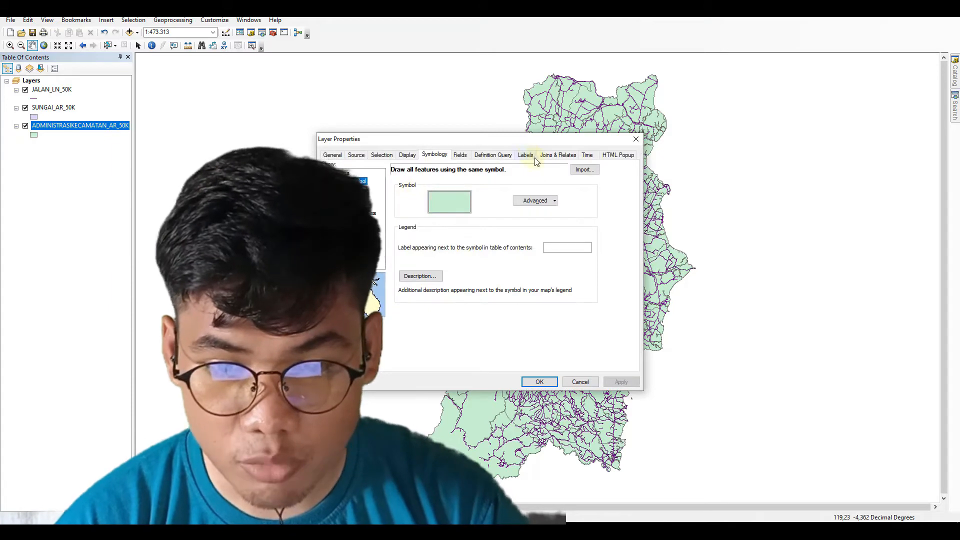
pyautogui.click(460, 155)
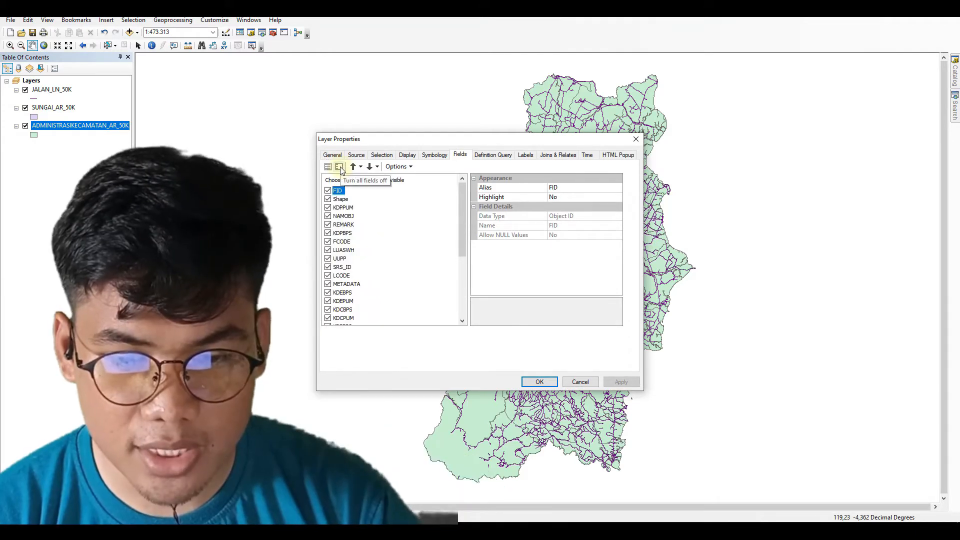
pyautogui.click(339, 167)
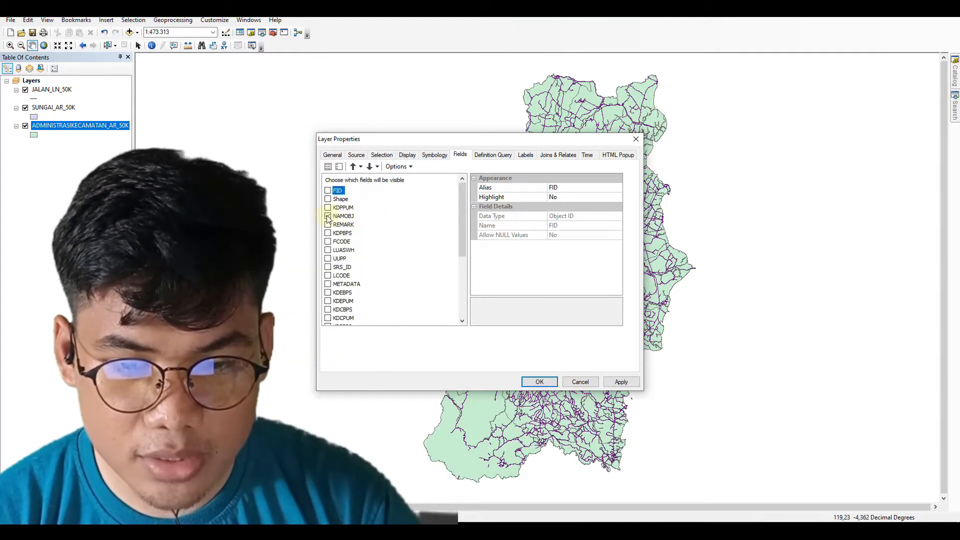
pyautogui.scroll(-3, 350, 250)
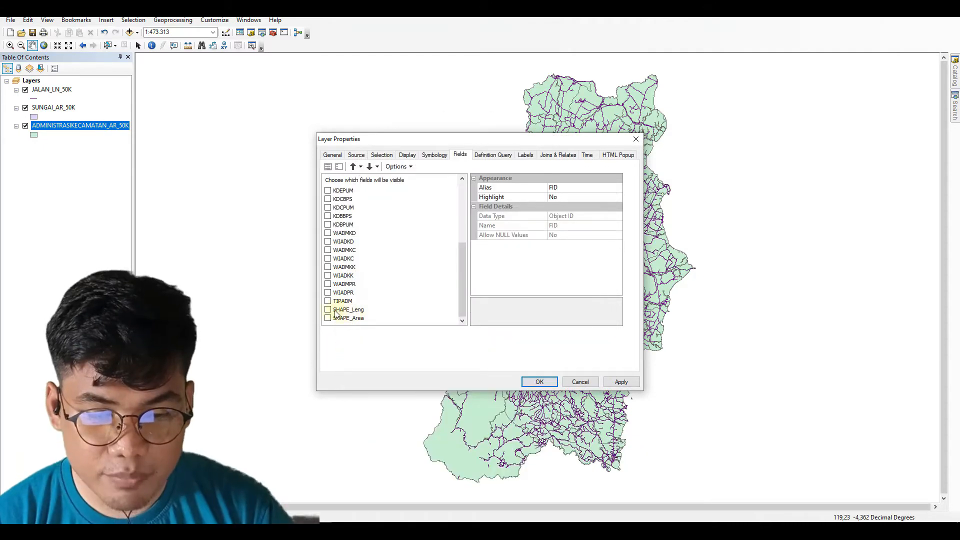
pyautogui.click(344, 310)
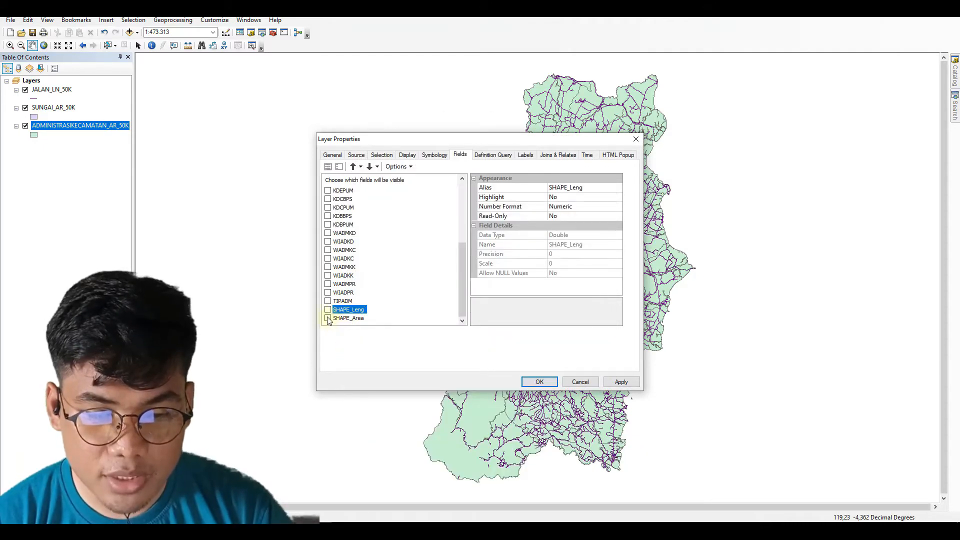
pyautogui.scroll(5, 353, 302)
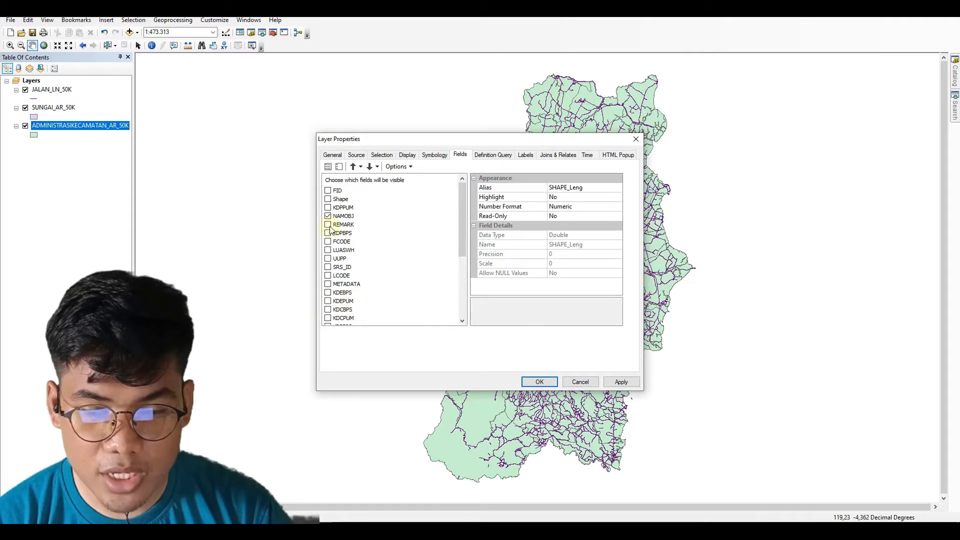
pyautogui.click(620, 382)
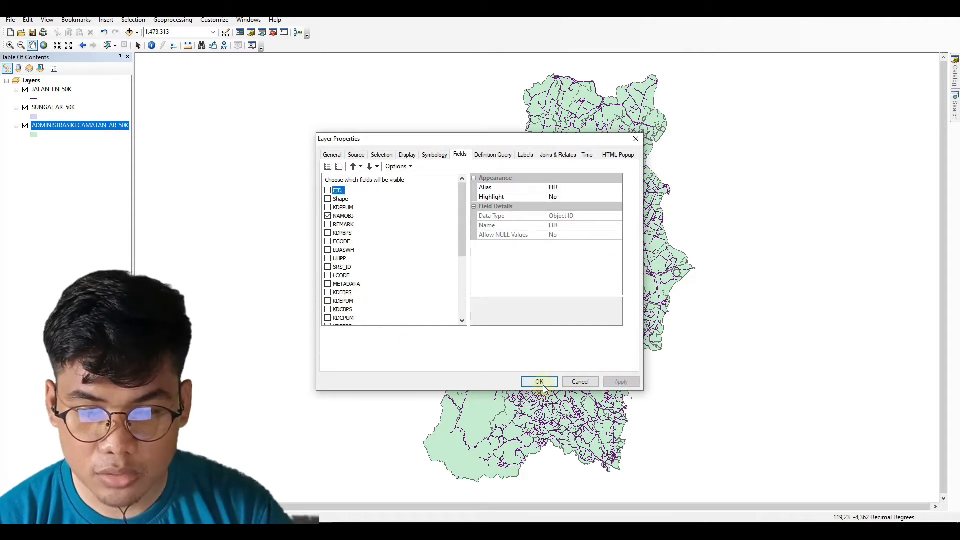
pyautogui.click(539, 381)
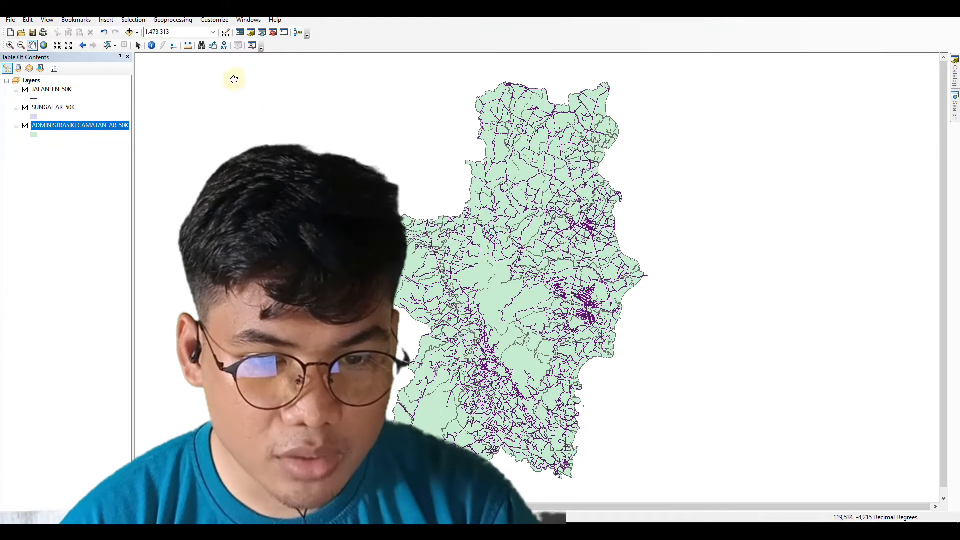
pyautogui.click(151, 45)
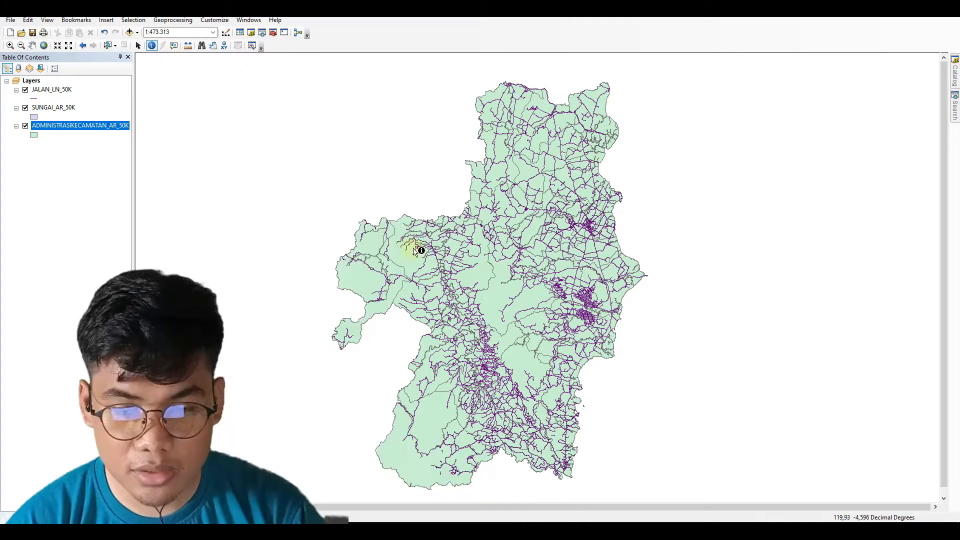
pyautogui.click(417, 249)
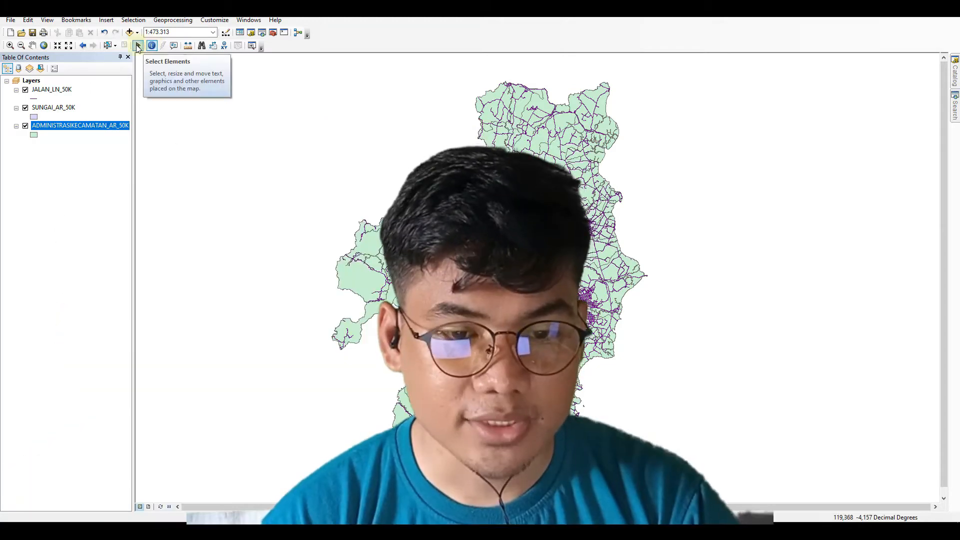
pyautogui.click(138, 46)
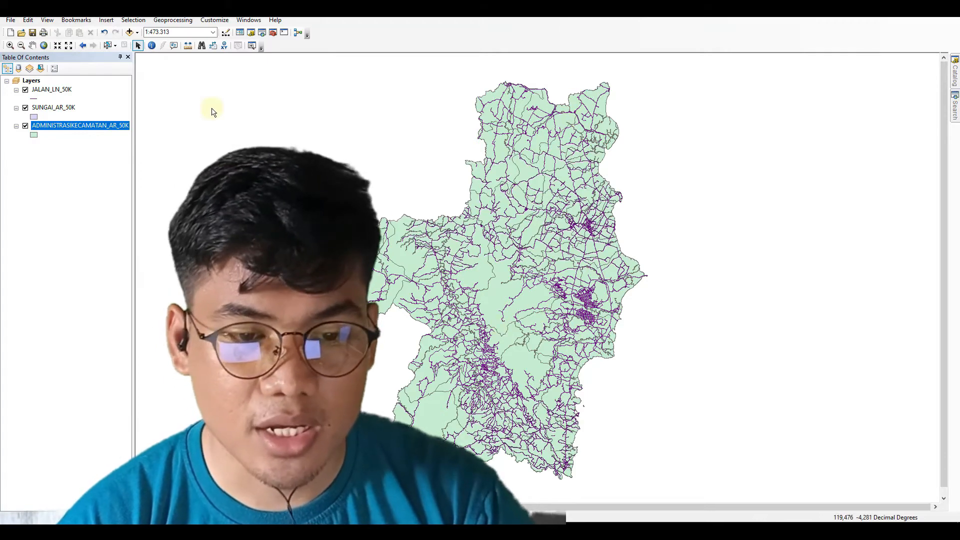
# - Set the kecamatan layer symbology to Unique values with NAMOBJ as the value field
pyautogui.doubleClick(75, 128)
pyautogui.click(434, 155)
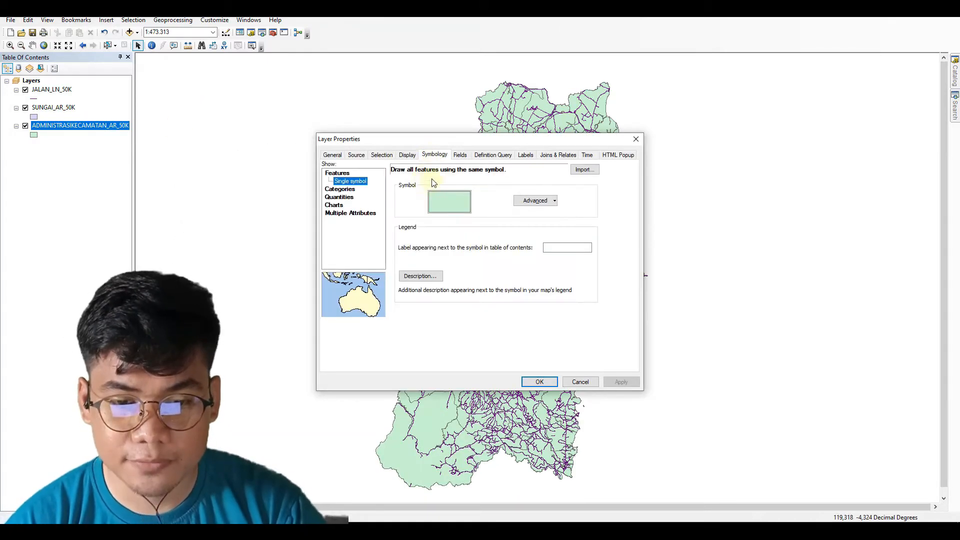
pyautogui.moveTo(502, 149); pyautogui.dragTo(827, 159)
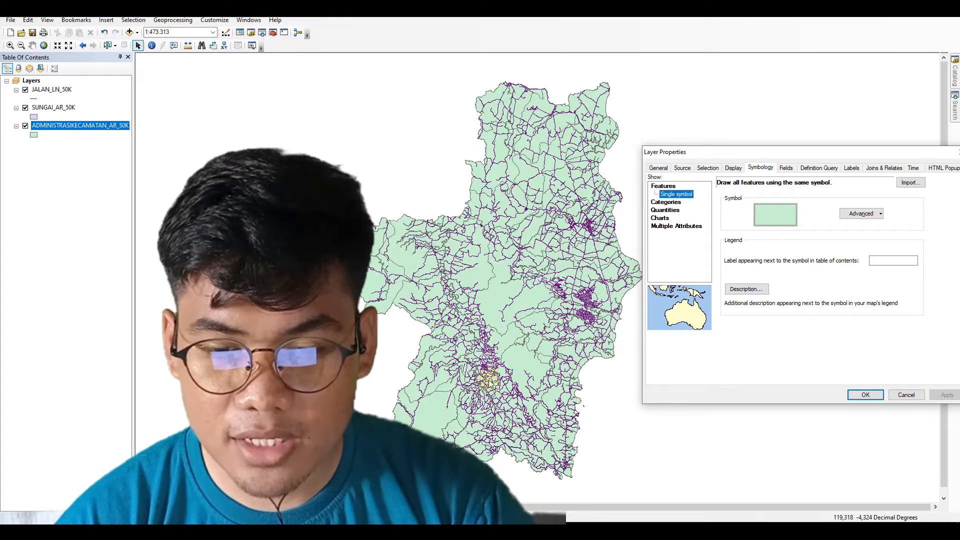
pyautogui.click(665, 201)
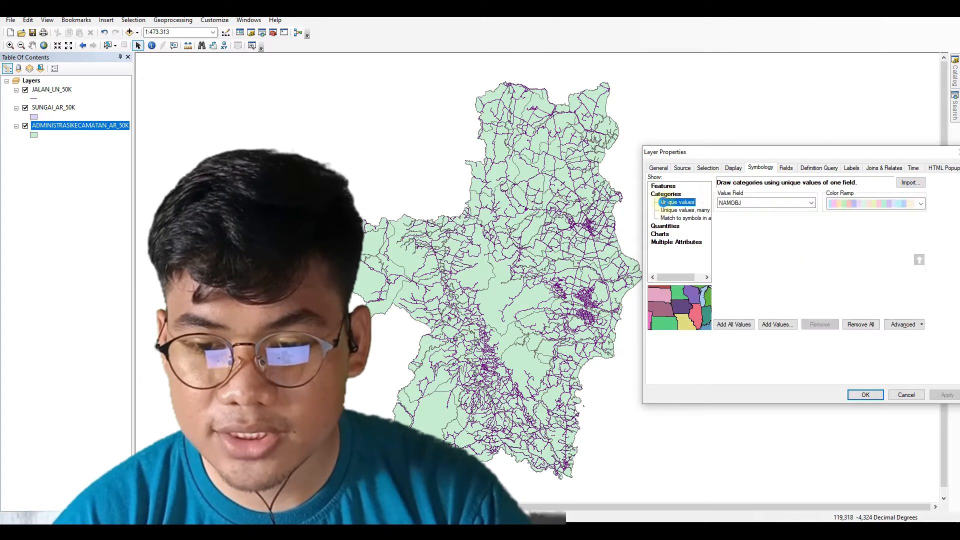
pyautogui.moveTo(823, 154); pyautogui.dragTo(556, 115)
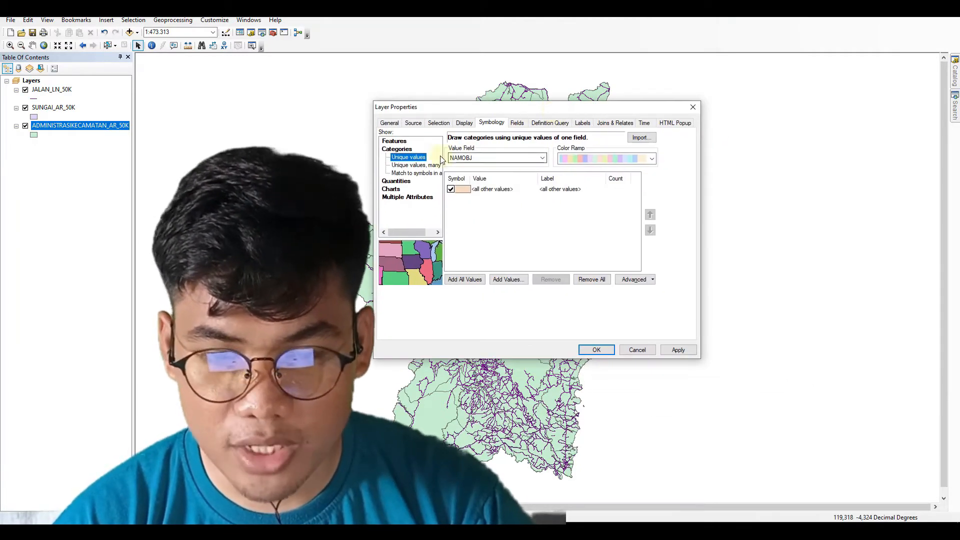
pyautogui.click(470, 159)
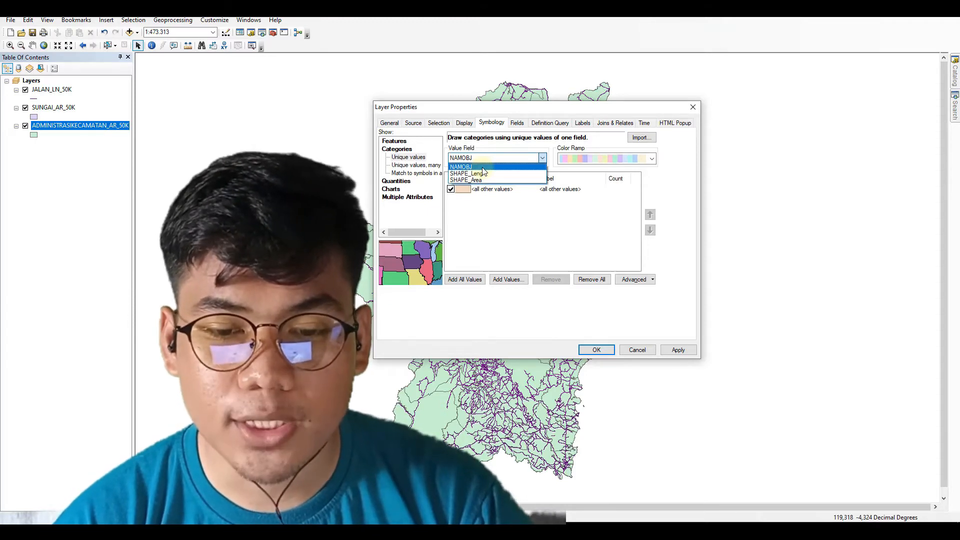
pyautogui.click(482, 169)
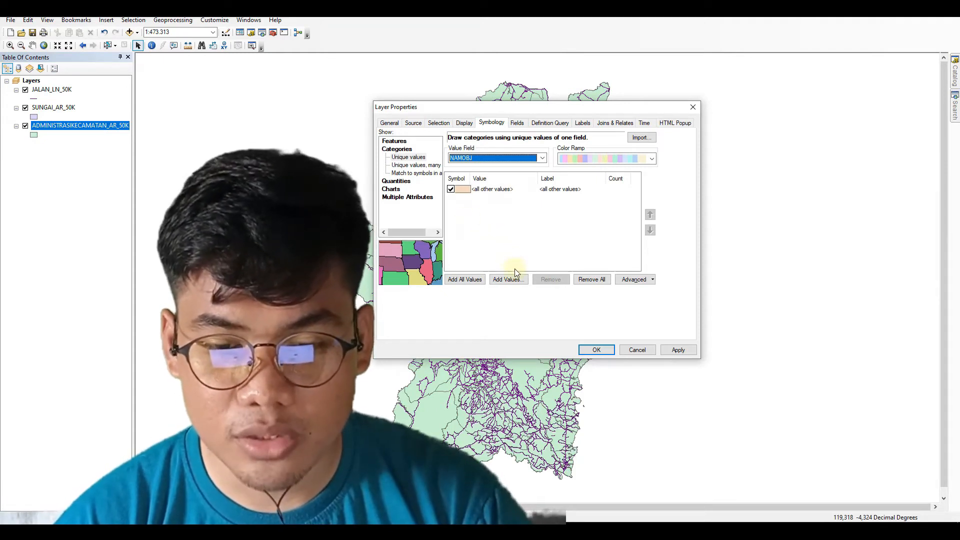
# - Add all 27 NAMOBJ values as categories and apply the district colours to the map
pyautogui.click(466, 281)
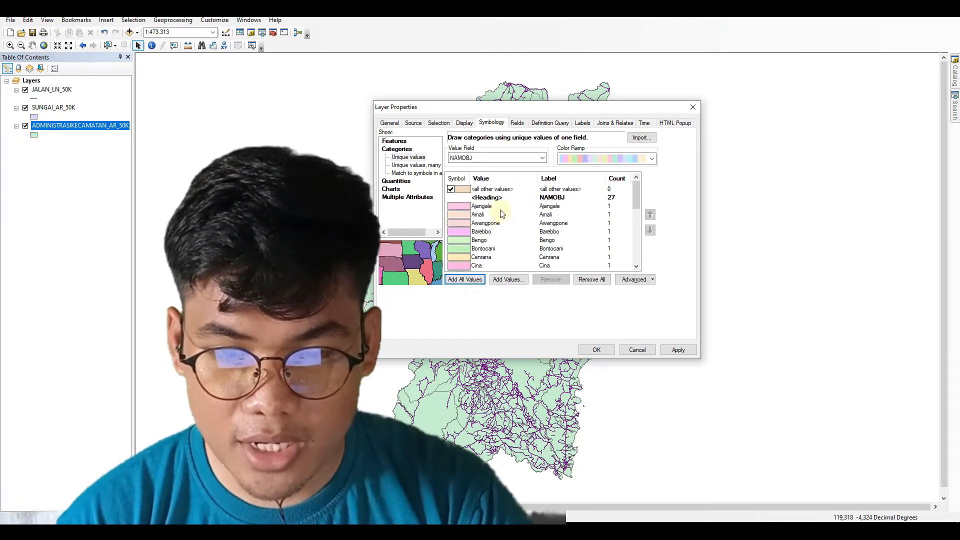
pyautogui.scroll(-6, 501, 220)
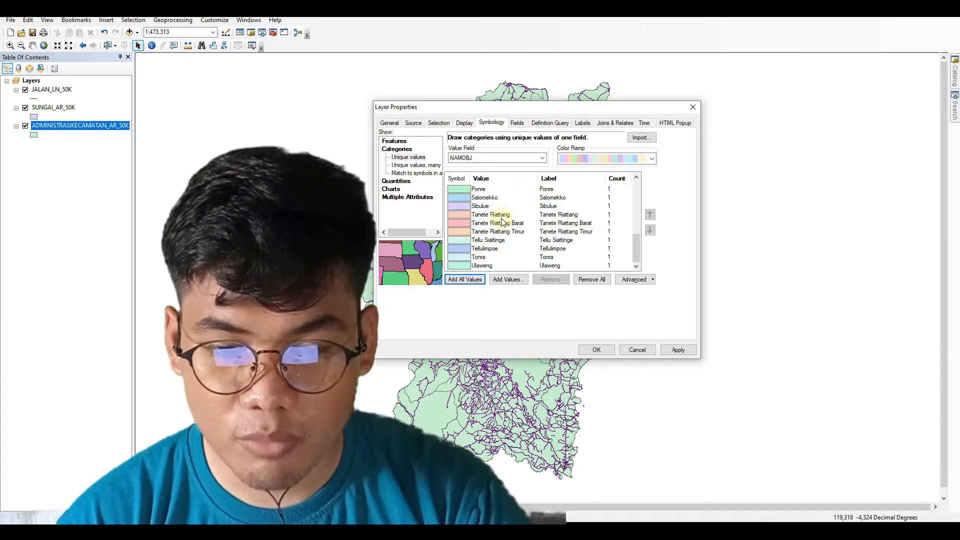
pyautogui.scroll(6, 505, 245)
pyautogui.click(677, 350)
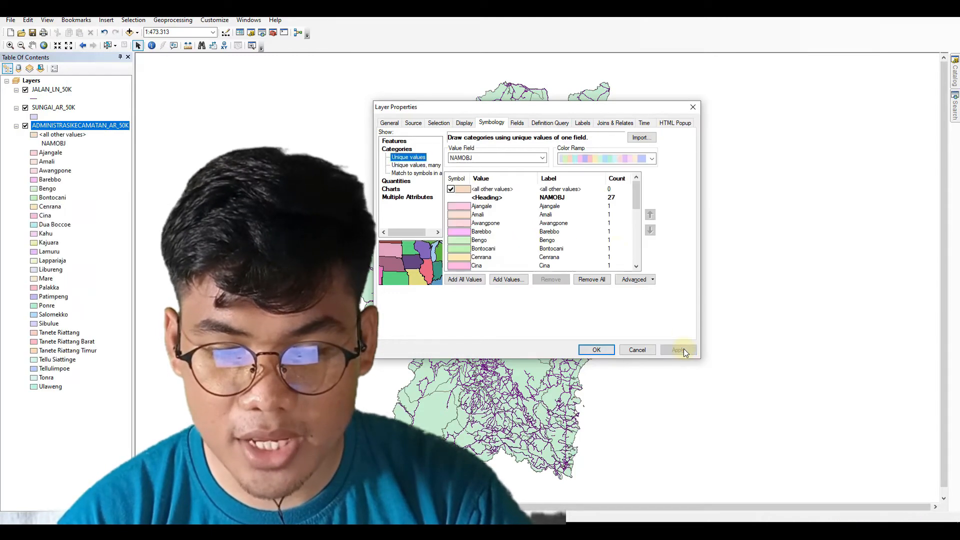
pyautogui.moveTo(568, 112); pyautogui.dragTo(834, 133)
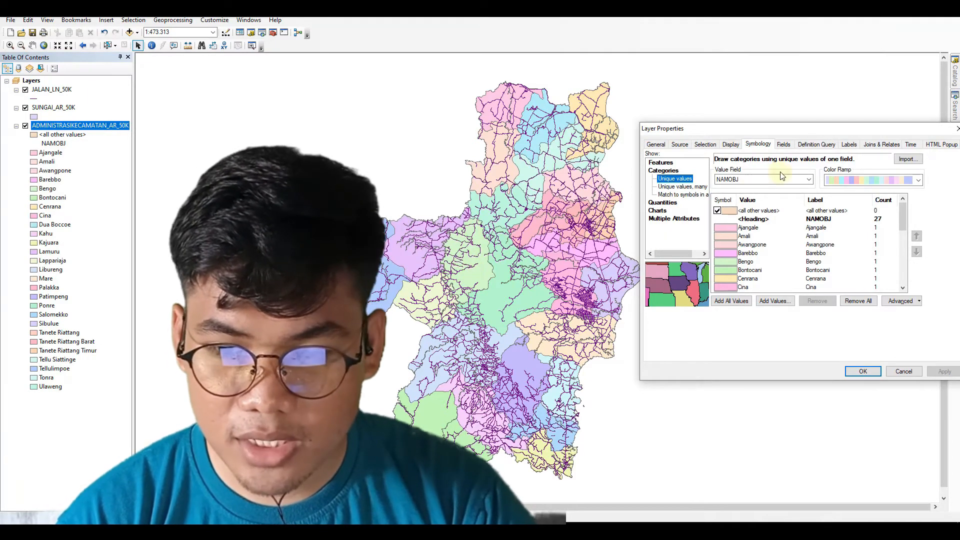
pyautogui.click(862, 371)
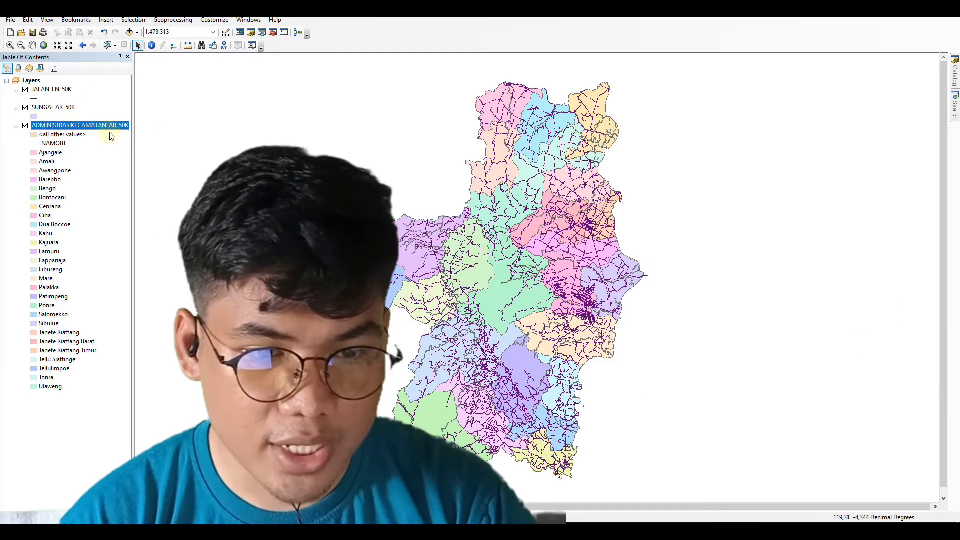
pyautogui.click(51, 108)
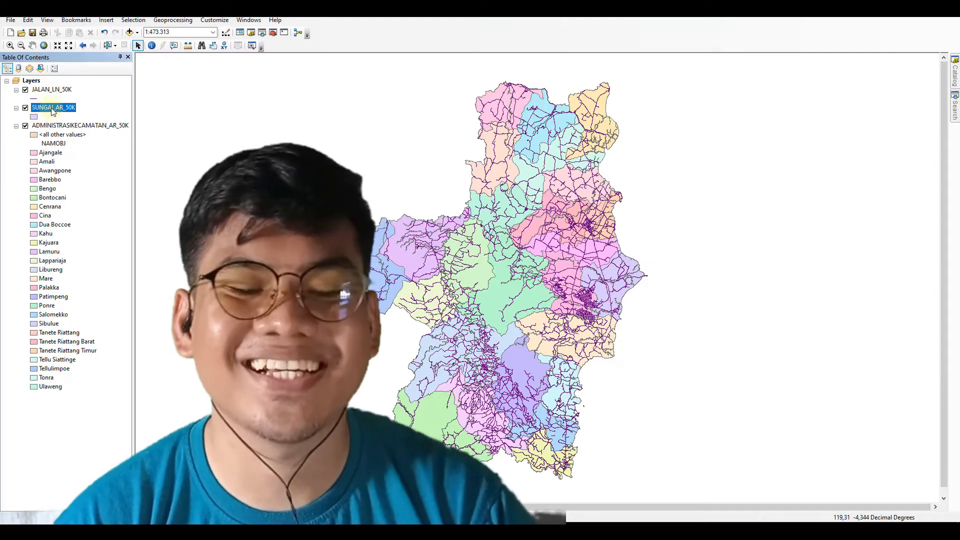
# - Give the SUNGAI_AR_50K river layer the light-blue Lake fill symbol
pyautogui.rightClick(47, 107)
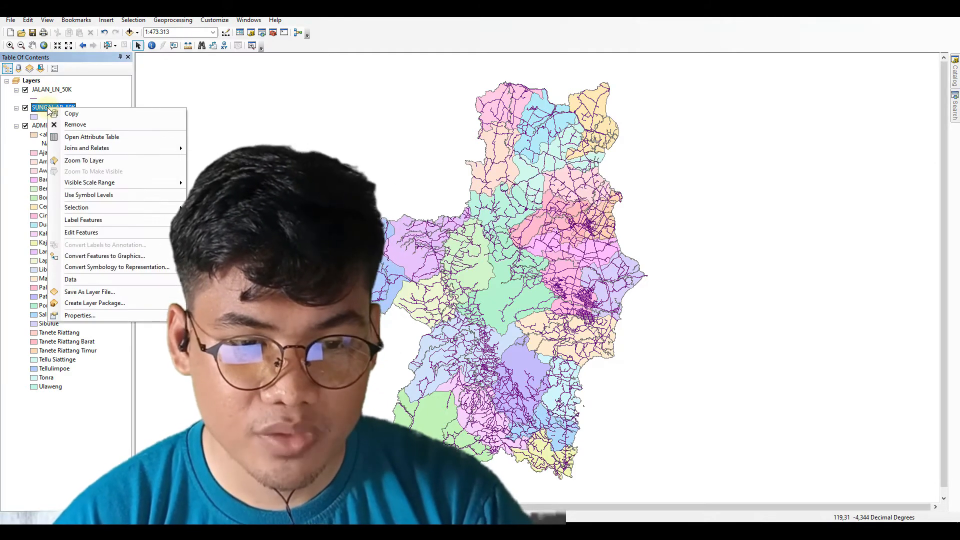
pyautogui.doubleClick(42, 107)
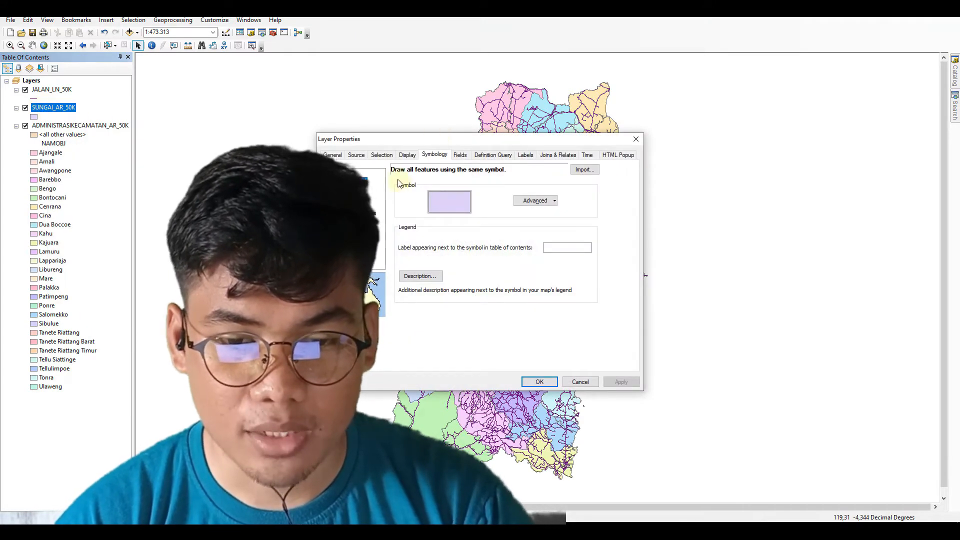
pyautogui.moveTo(501, 140); pyautogui.dragTo(740, 103)
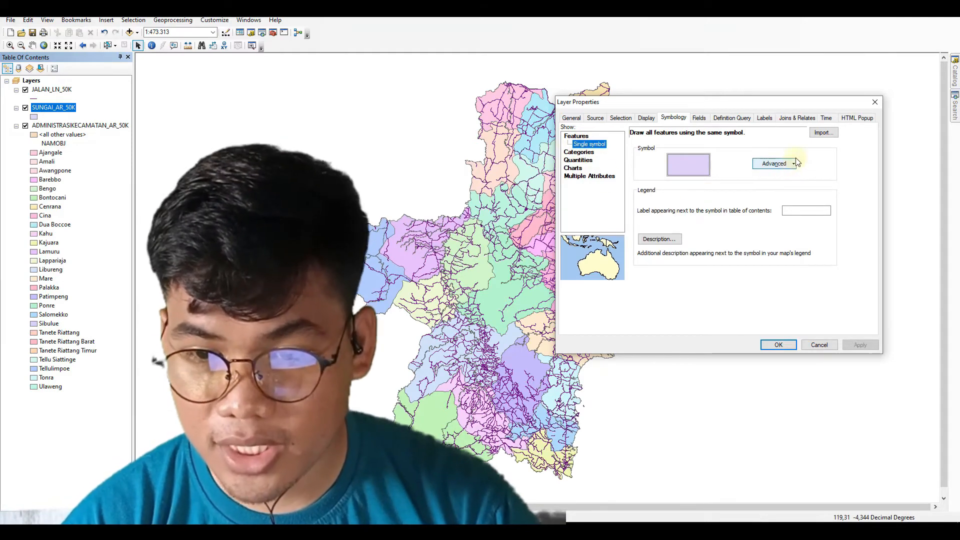
pyautogui.click(689, 169)
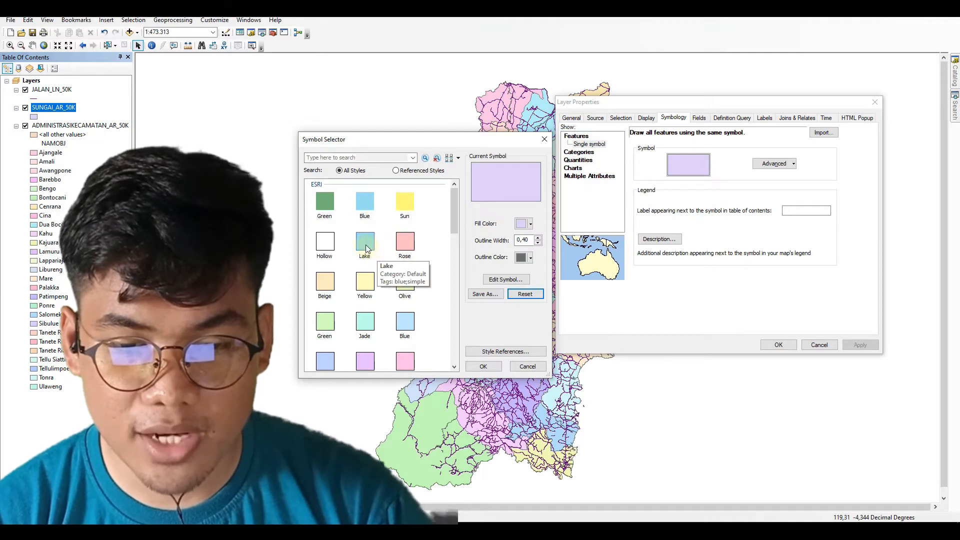
pyautogui.click(529, 225)
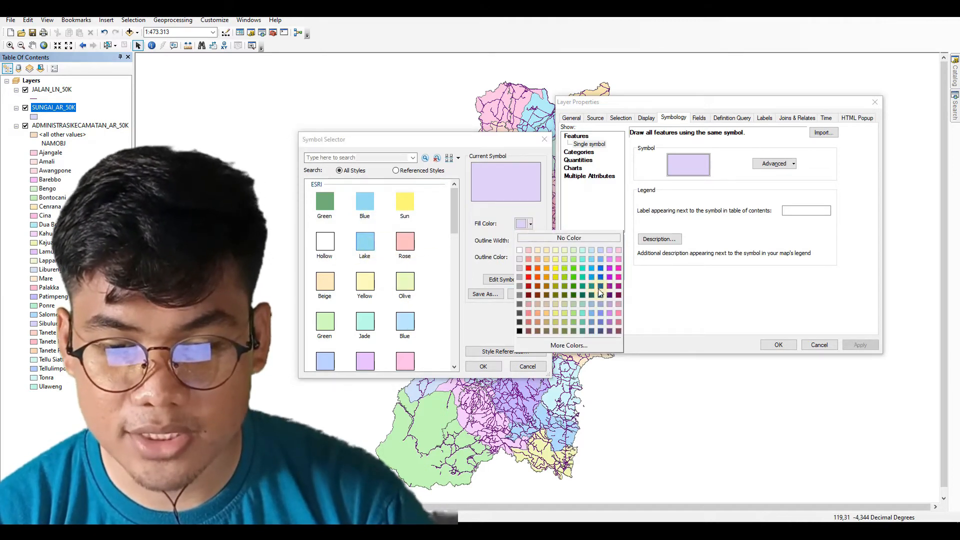
pyautogui.click(427, 229)
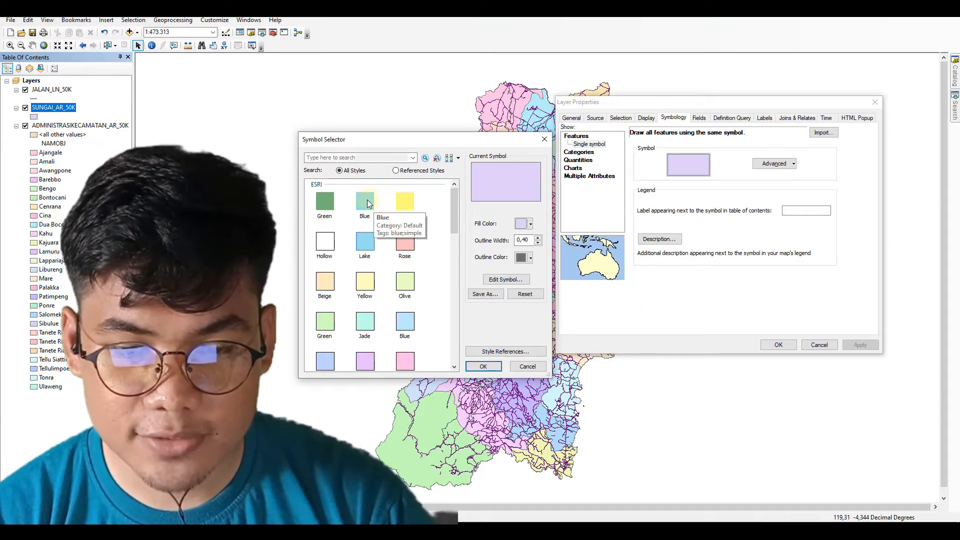
pyautogui.click(365, 243)
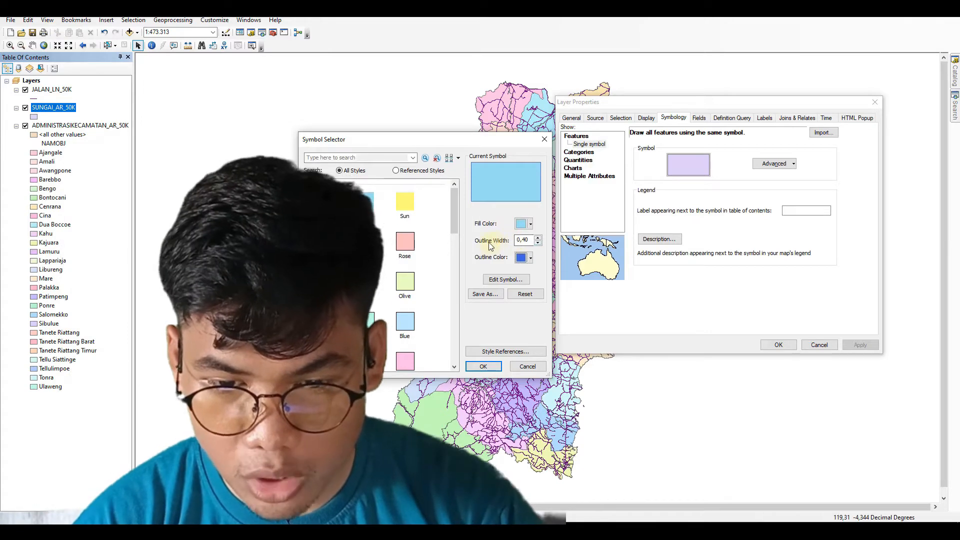
pyautogui.click(483, 368)
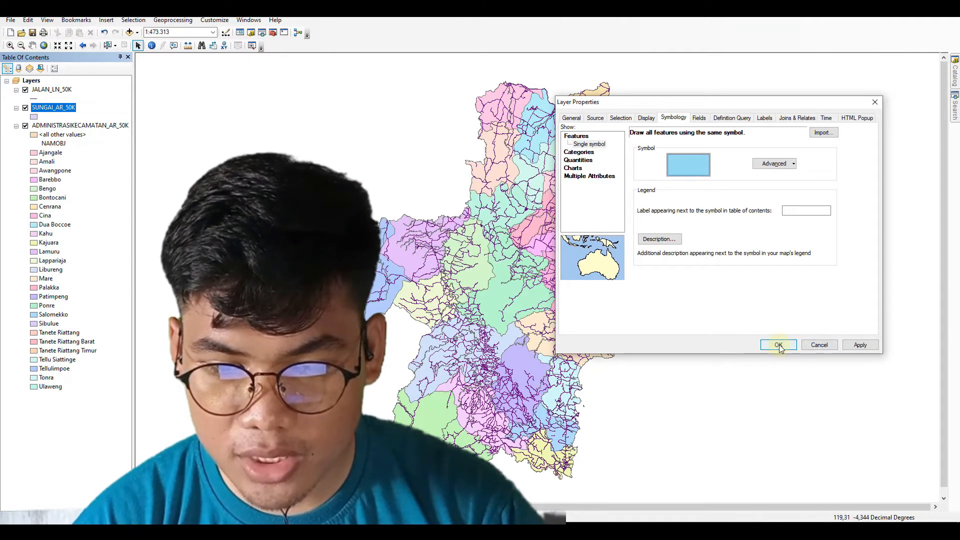
pyautogui.click(778, 345)
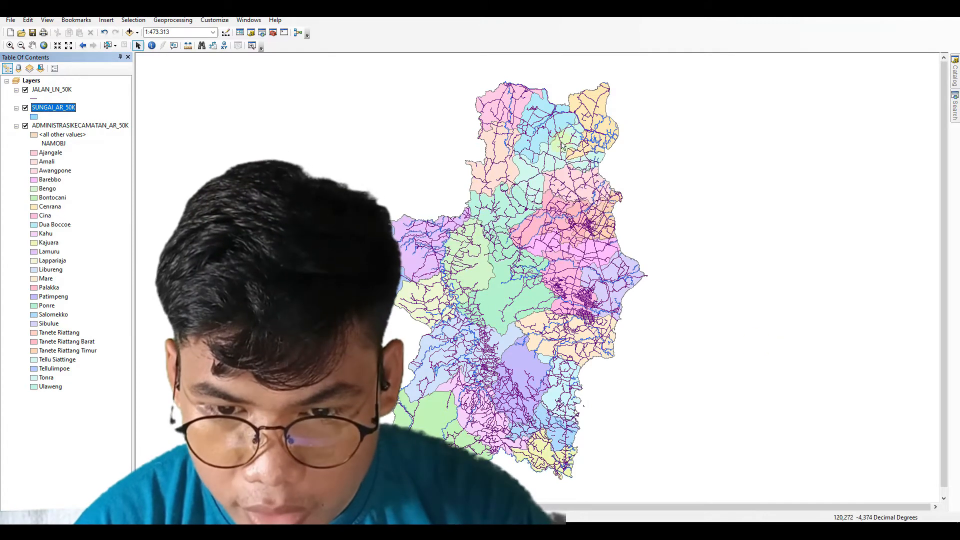
pyautogui.scroll(3, 515, 121)
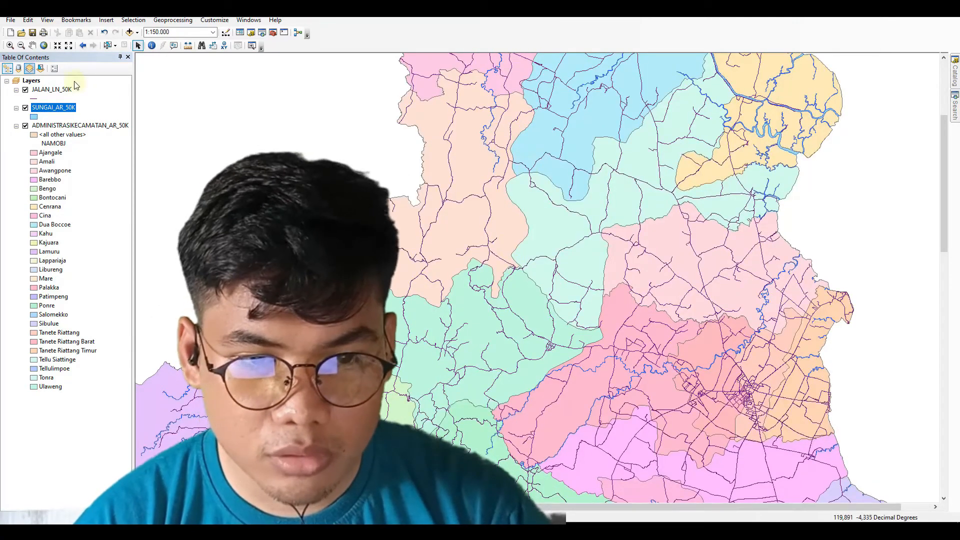
pyautogui.click(10, 45)
pyautogui.moveTo(454, 103); pyautogui.dragTo(540, 183)
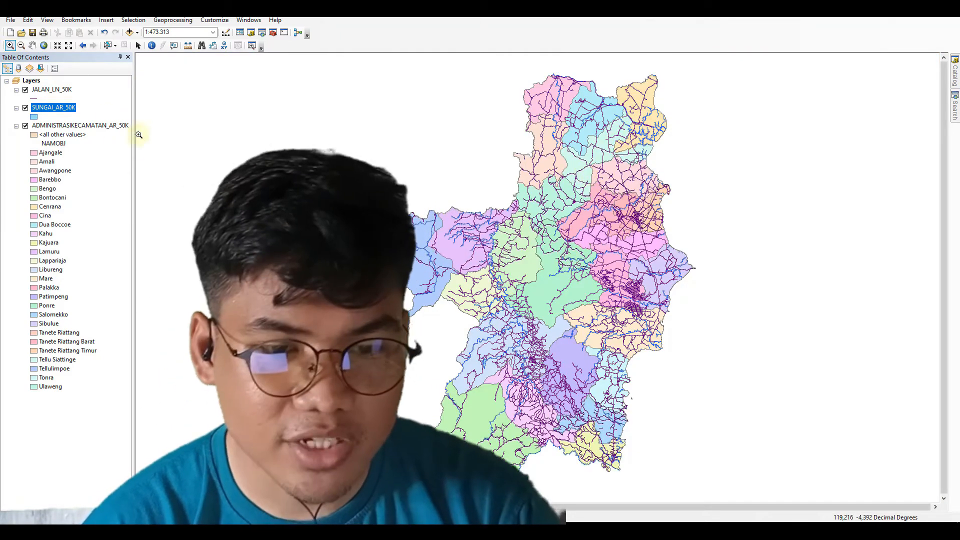
pyautogui.keyDown('ctrl'); pyautogui.click(48, 91); pyautogui.keyUp('ctrl')
# - Symbolize the JALAN_LN_50K roads as a red line with width 0,25
pyautogui.rightClick(48, 92)
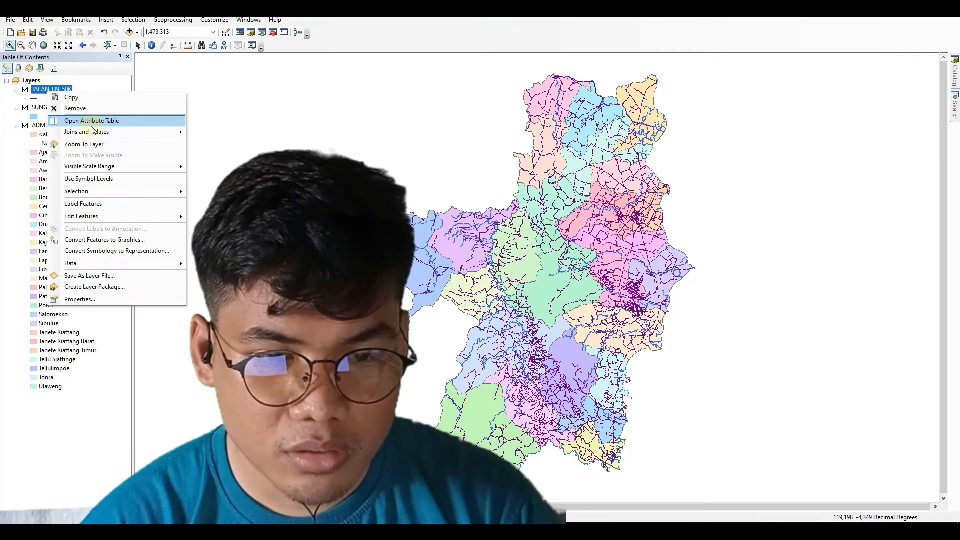
pyautogui.click(75, 299)
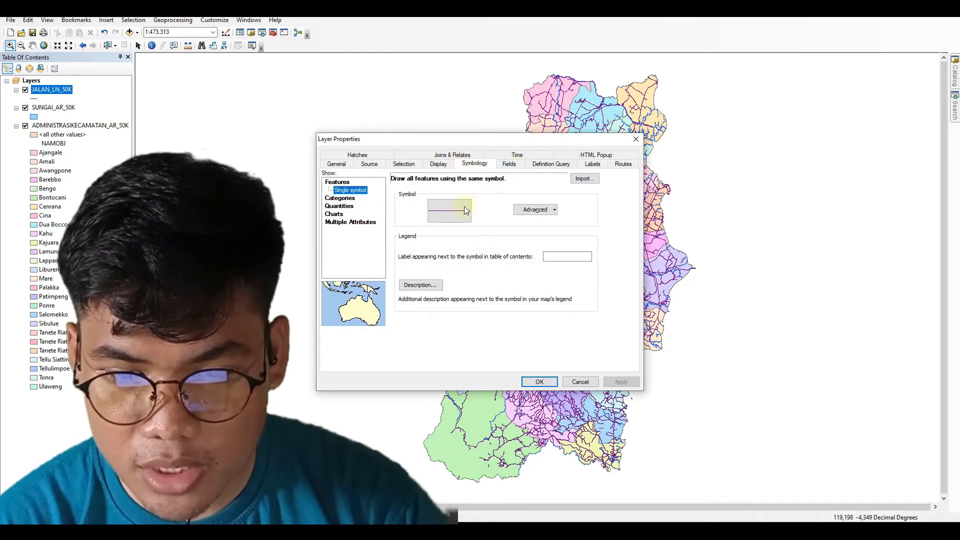
pyautogui.click(443, 211)
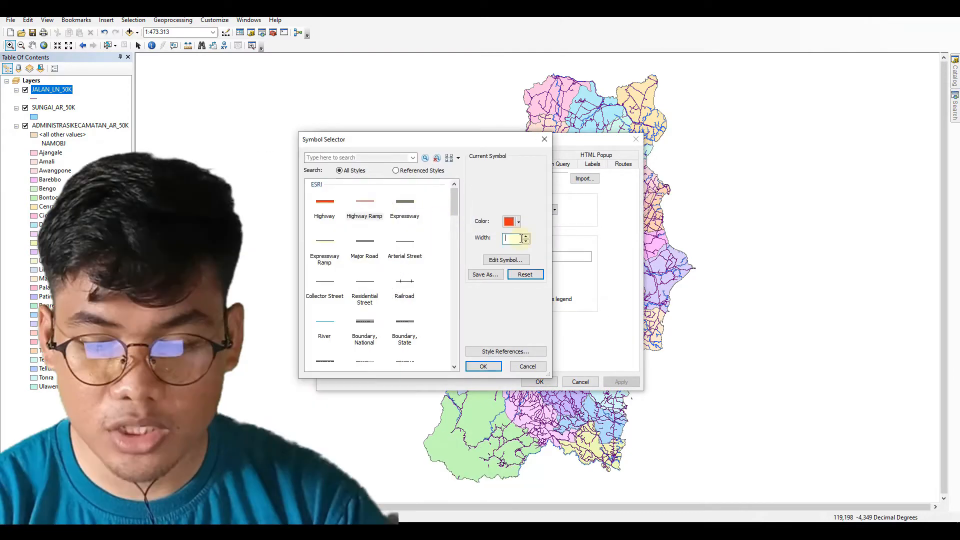
pyautogui.write('0,25')
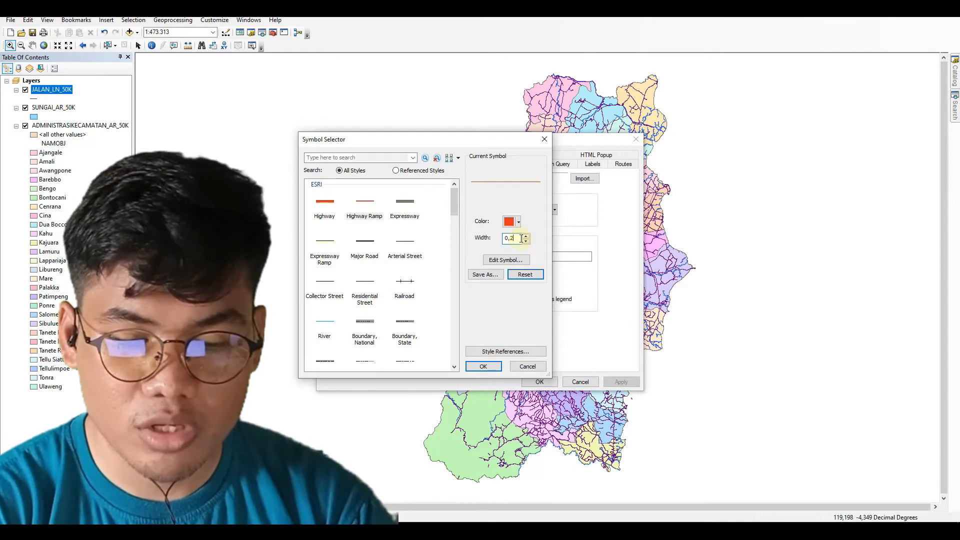
pyautogui.click(484, 366)
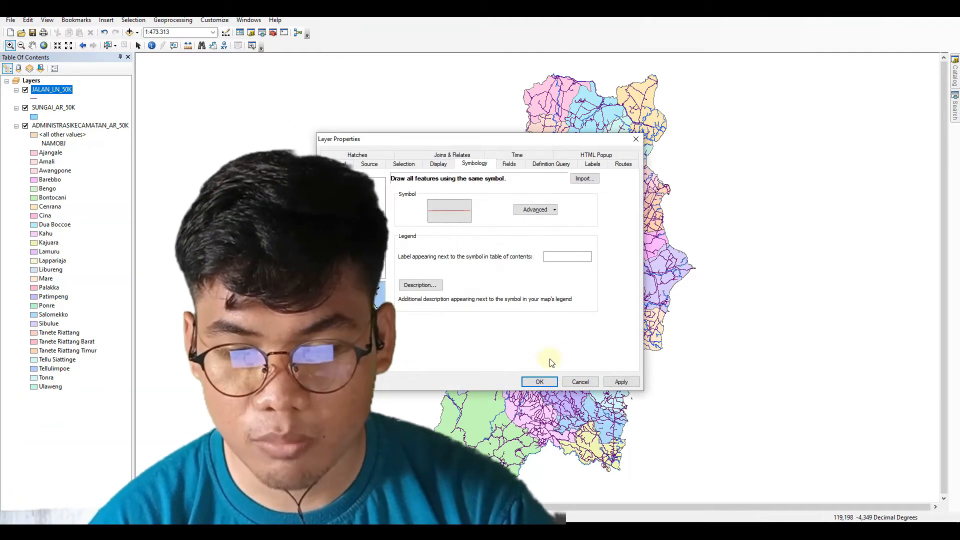
pyautogui.click(540, 381)
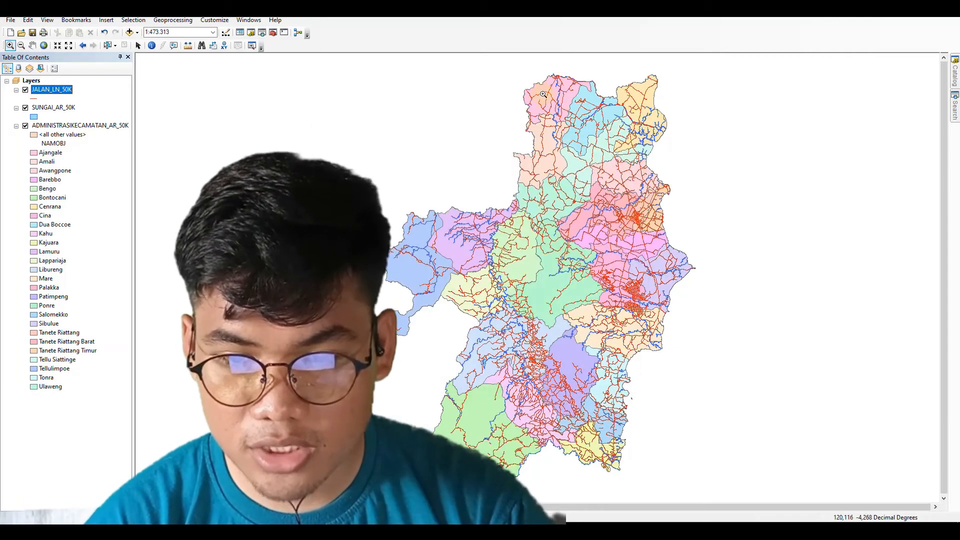
# - Zoom into the northeast town area, then return to the full extent of Bone
pyautogui.moveTo(549, 93); pyautogui.dragTo(673, 247)
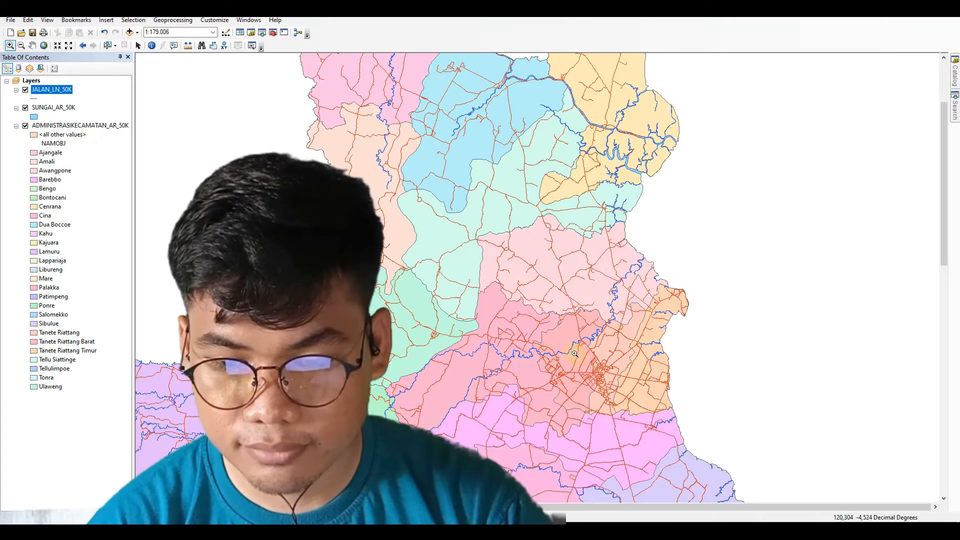
pyautogui.moveTo(574, 354); pyautogui.dragTo(646, 415)
pyautogui.scroll(1, 524, 254)
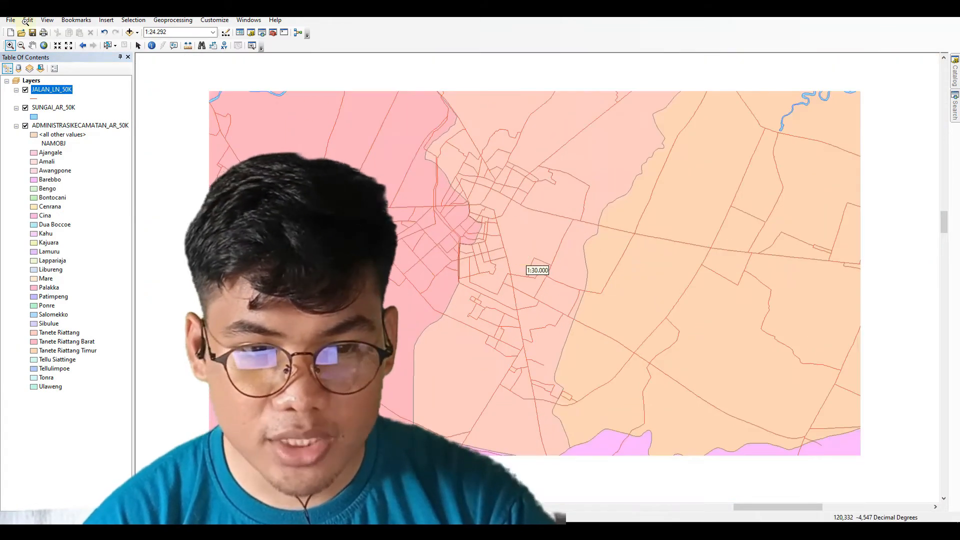
pyautogui.click(43, 45)
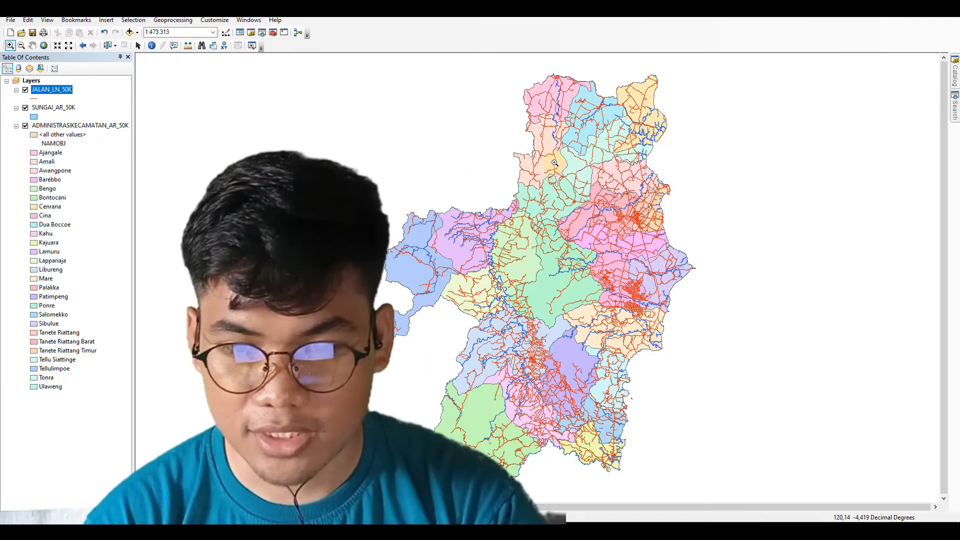
# - Enable labels for the kecamatan layer using the NAMOBJ field and review the placement settings
pyautogui.doubleClick(58, 126)
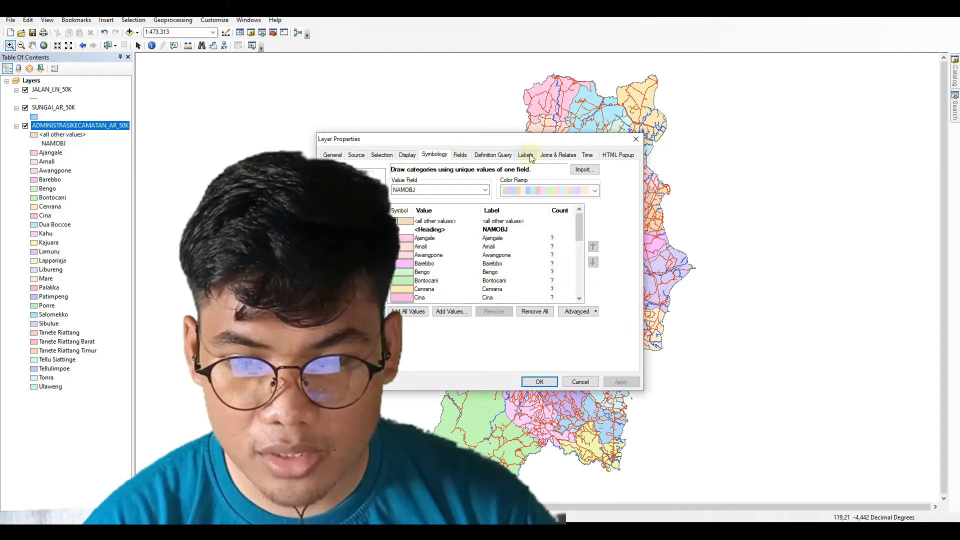
pyautogui.click(526, 156)
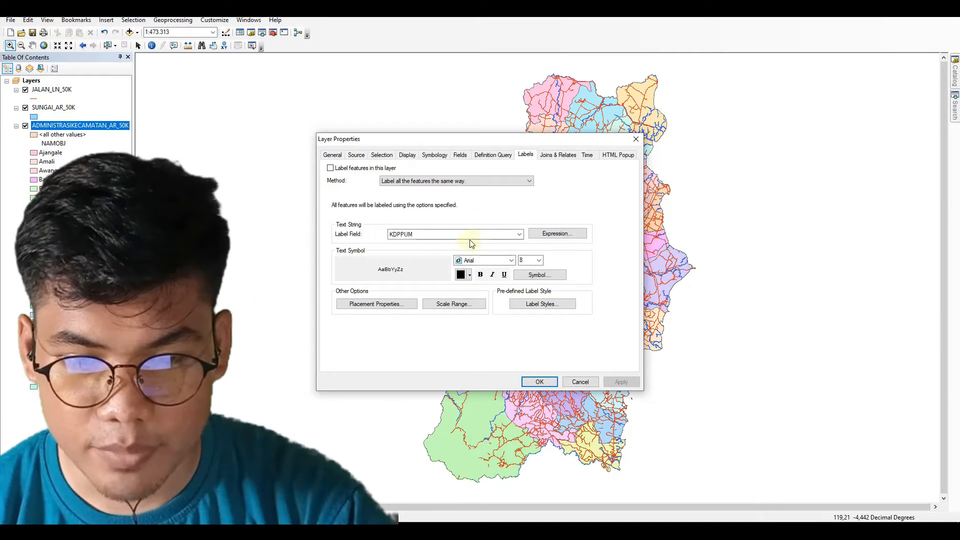
pyautogui.click(519, 235)
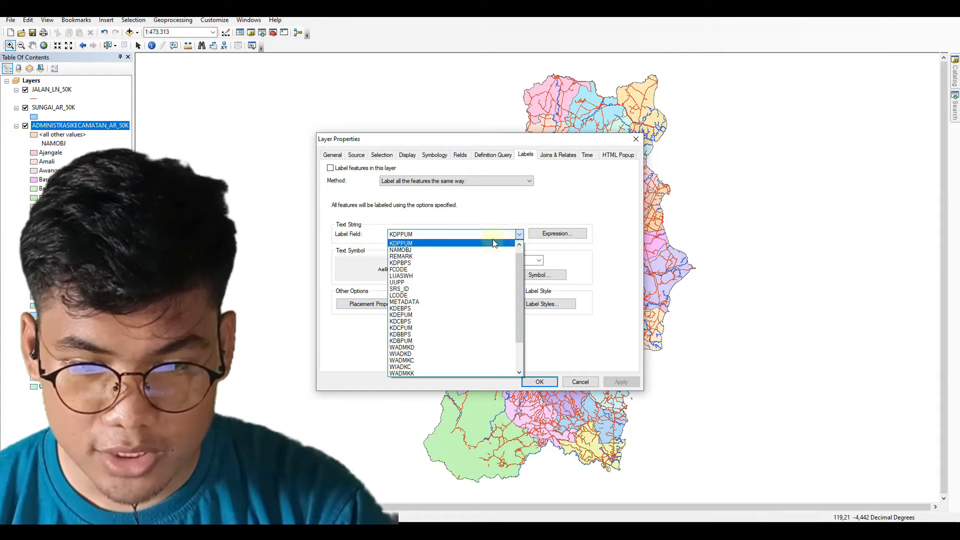
pyautogui.click(407, 250)
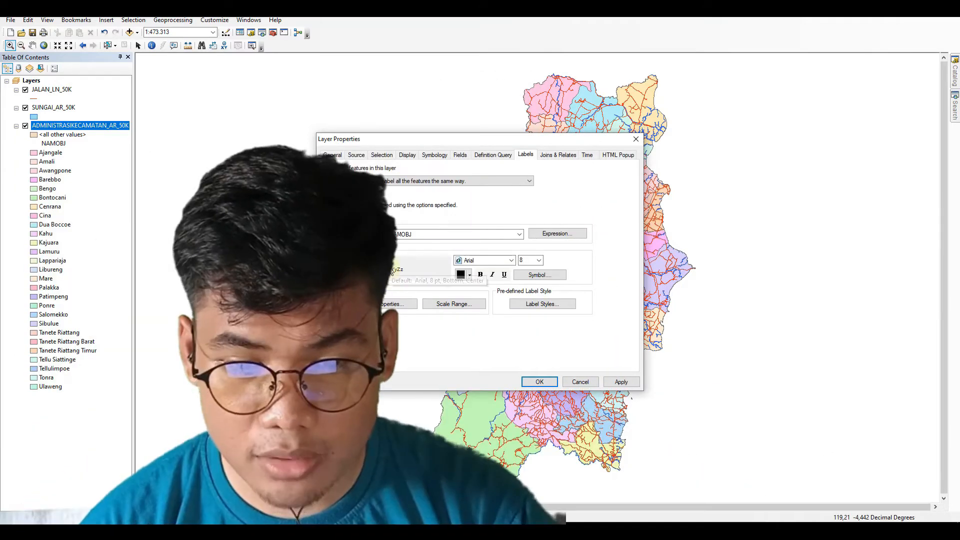
pyautogui.moveTo(472, 140); pyautogui.dragTo(288, 92)
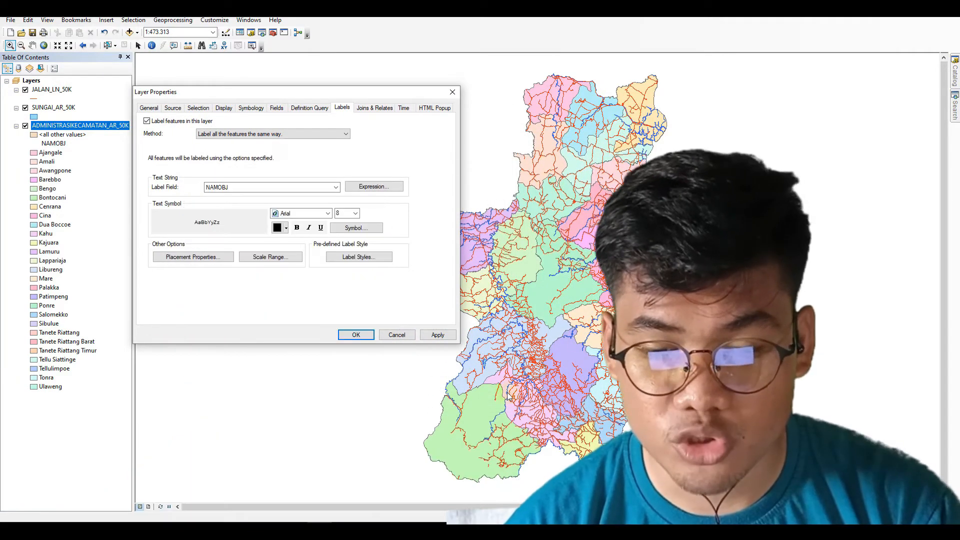
pyautogui.click(195, 260)
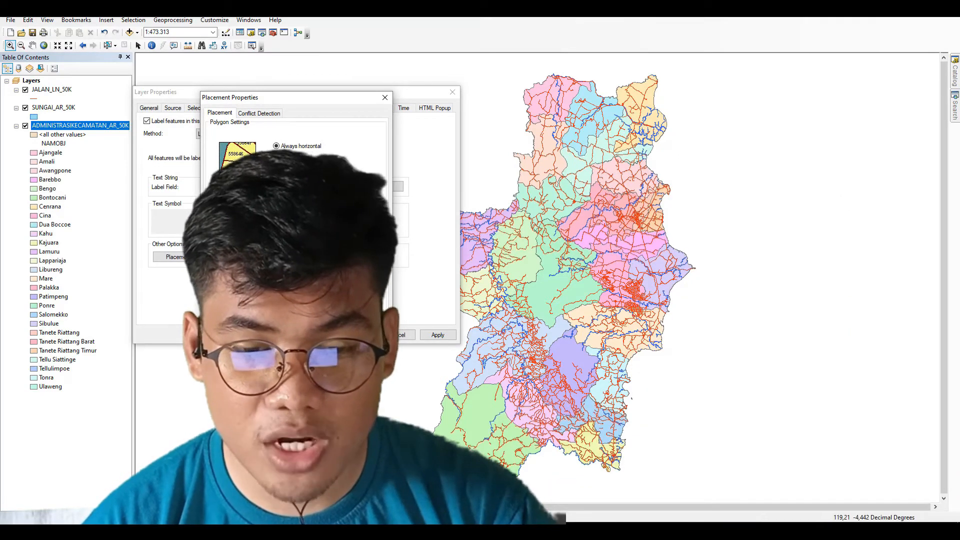
pyautogui.click(328, 324)
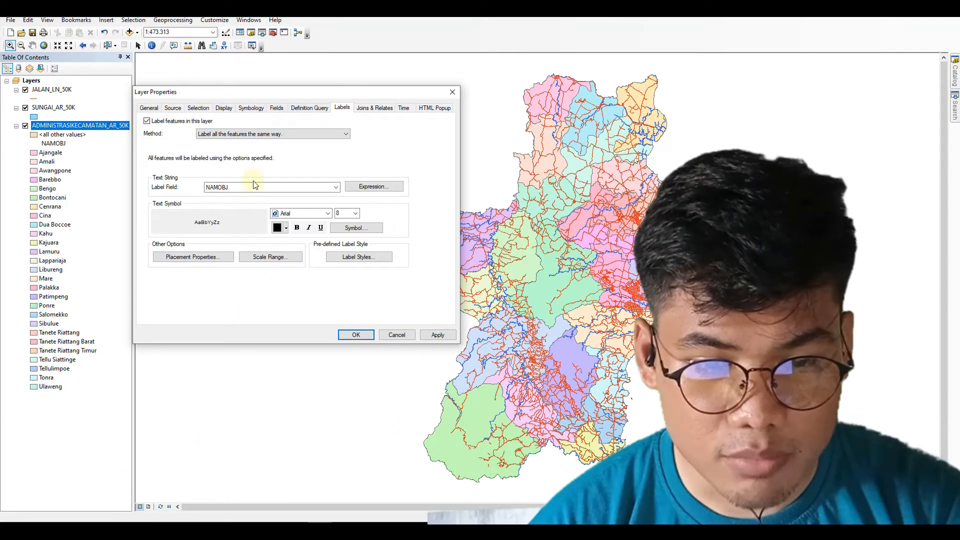
# - Change the label expression to "Kec. "+[NAMOBJ] and apply it to the map
pyautogui.click(373, 188)
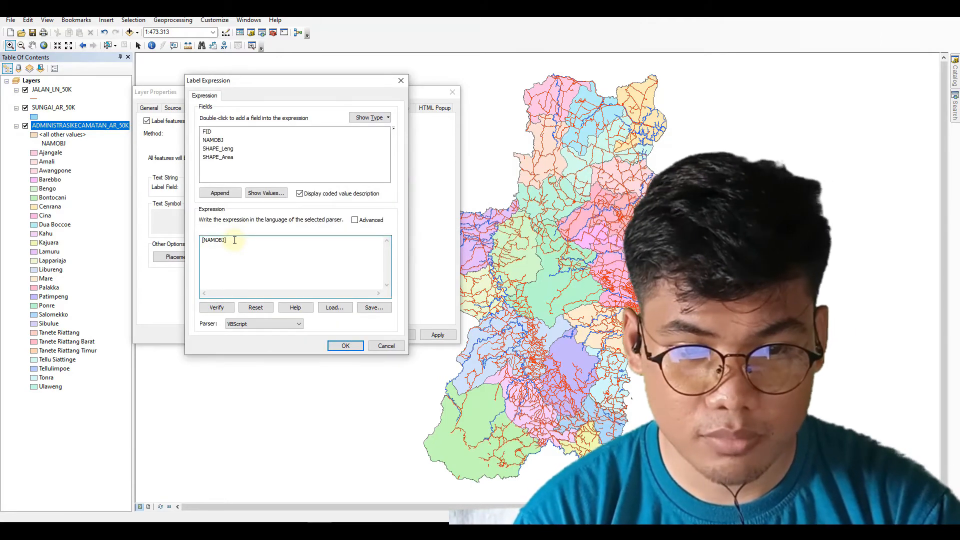
pyautogui.write('"')
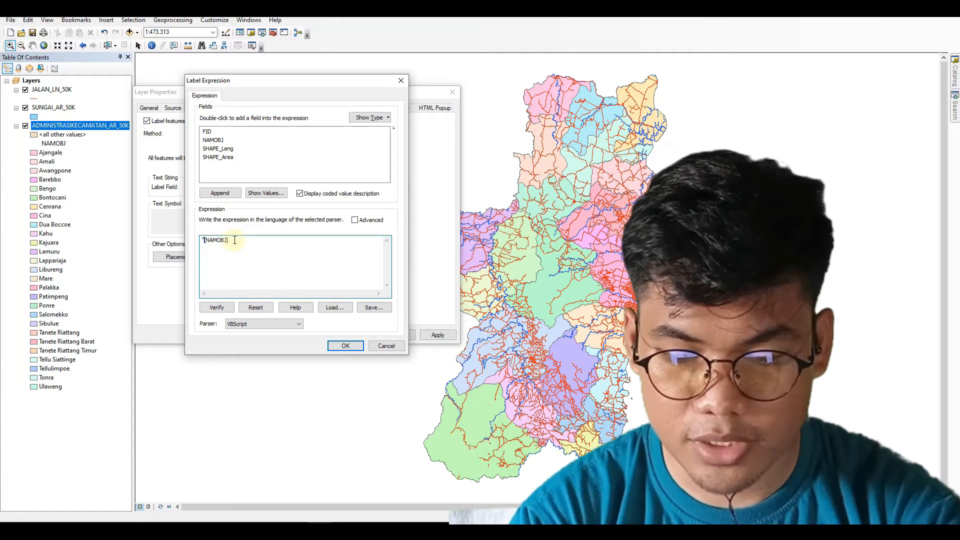
pyautogui.write('Kec. ')
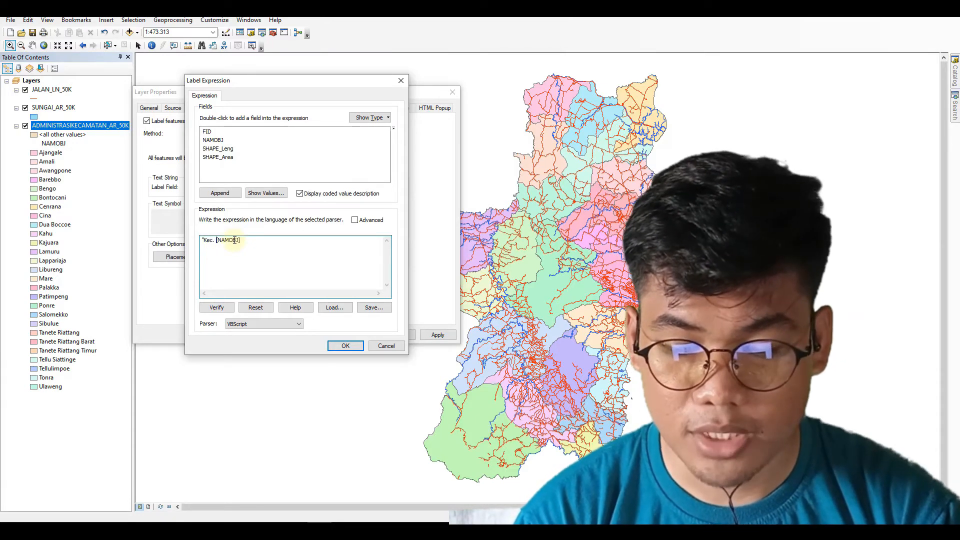
pyautogui.write('"+')
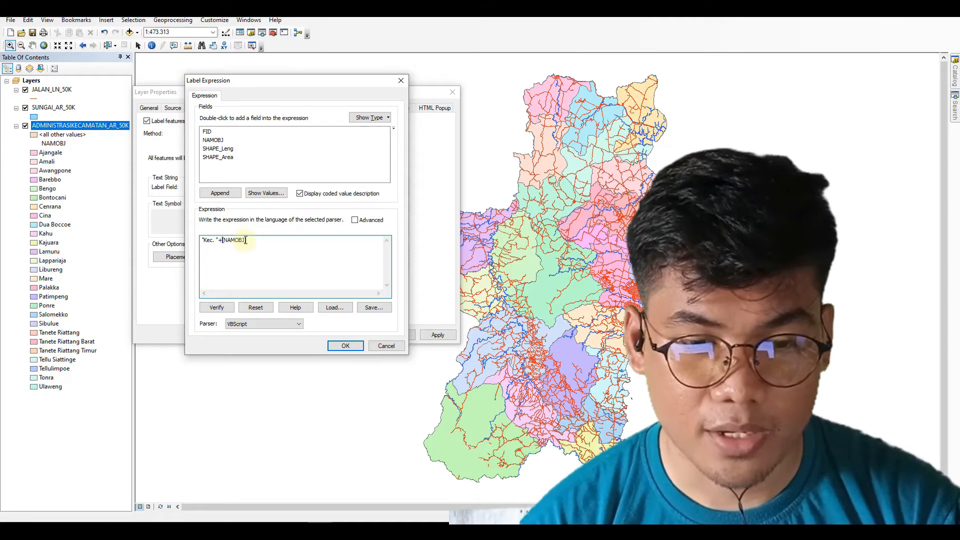
pyautogui.click(345, 346)
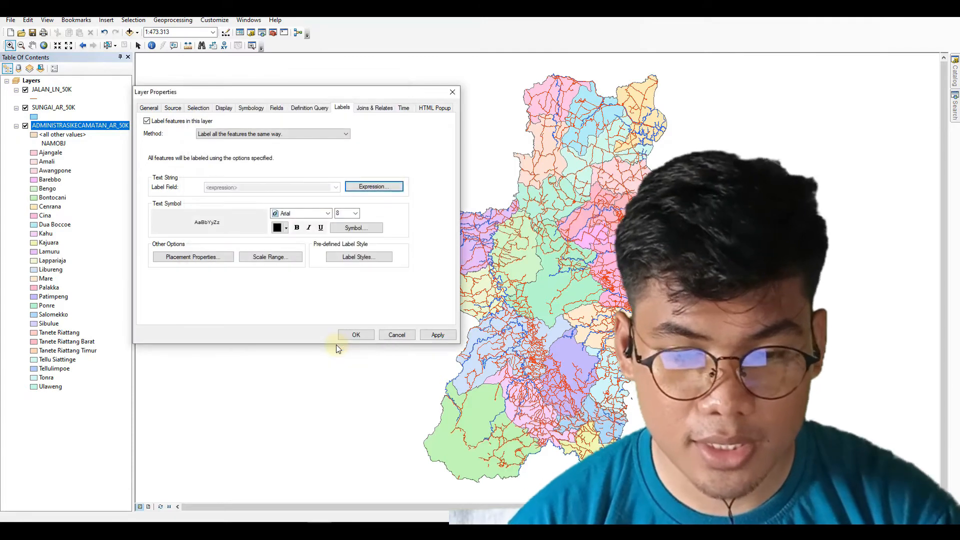
pyautogui.click(353, 335)
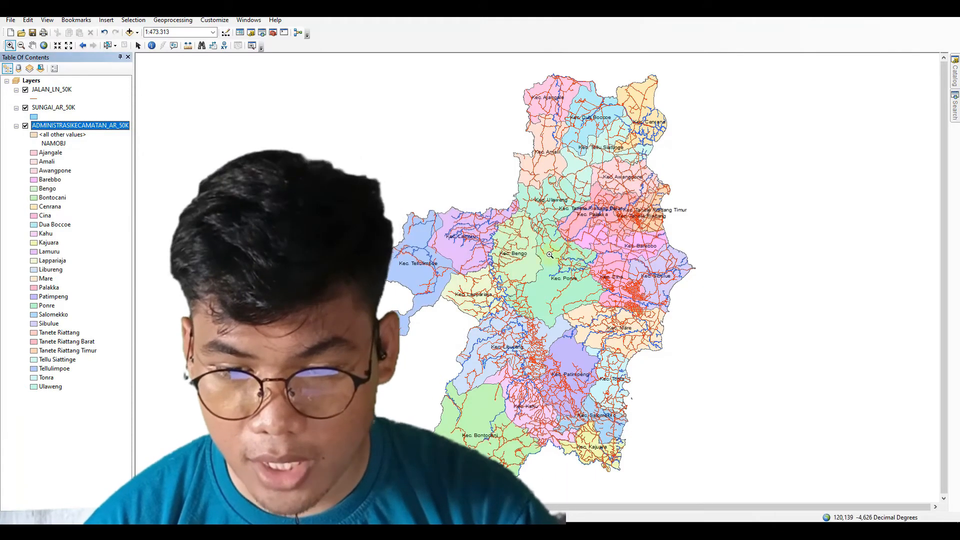
pyautogui.moveTo(392, 255); pyautogui.dragTo(460, 279)
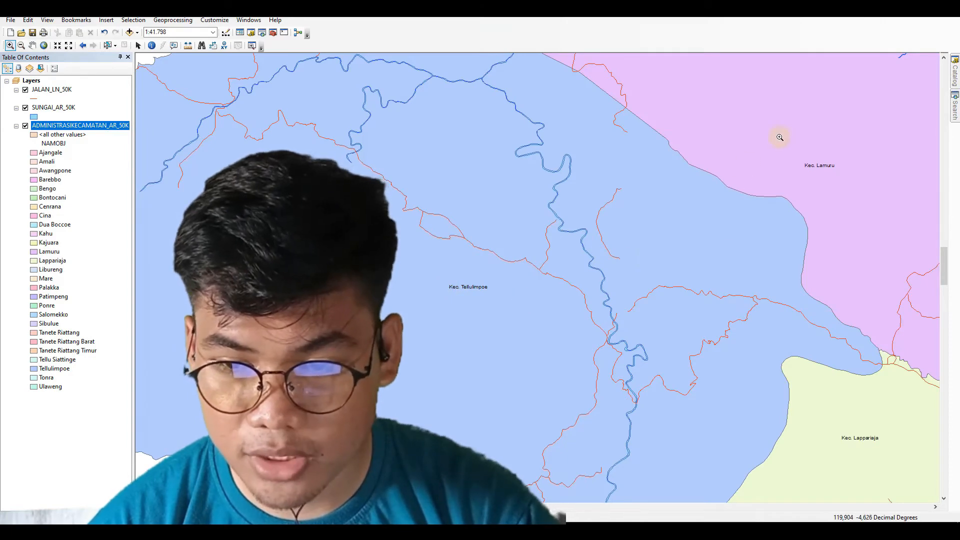
pyautogui.moveTo(779, 136); pyautogui.dragTo(827, 204)
pyautogui.click(43, 45)
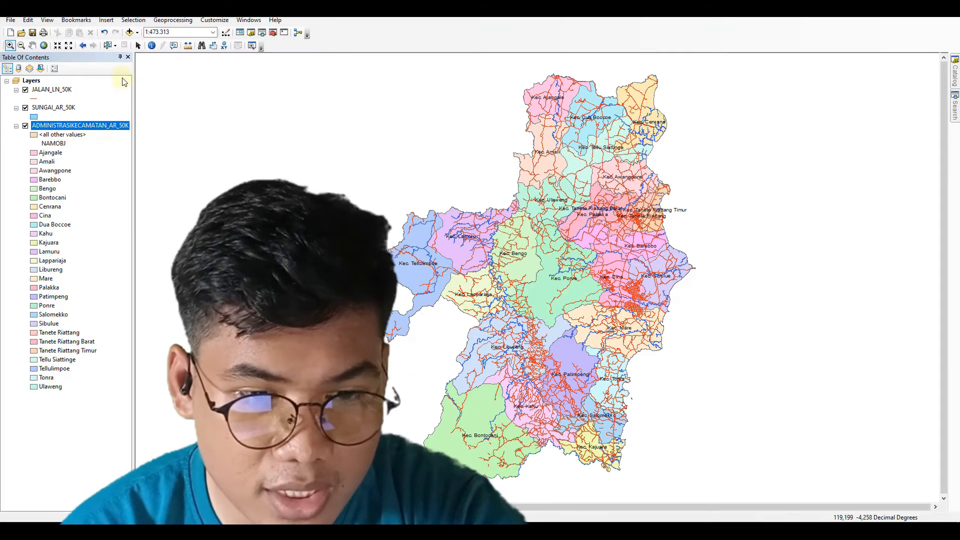
pyautogui.click(152, 46)
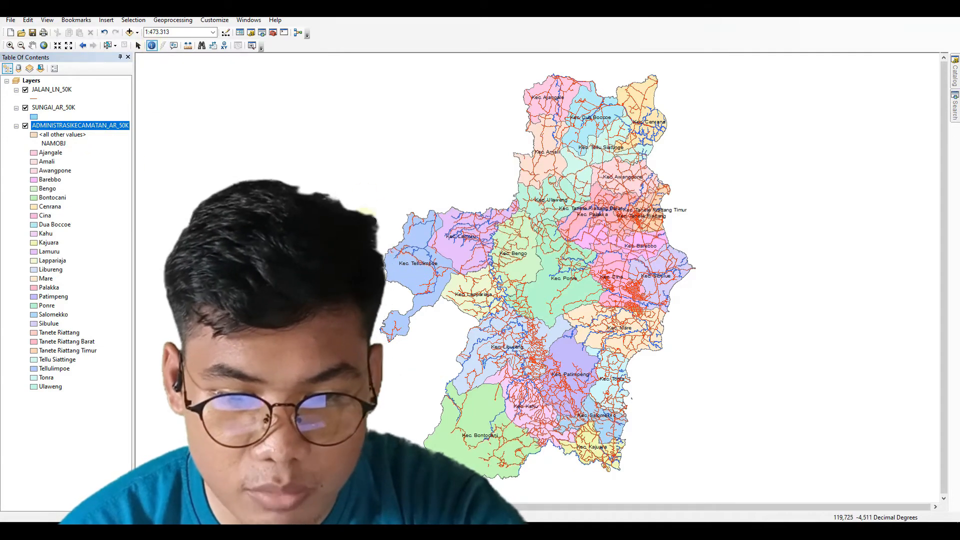
pyautogui.click(416, 262)
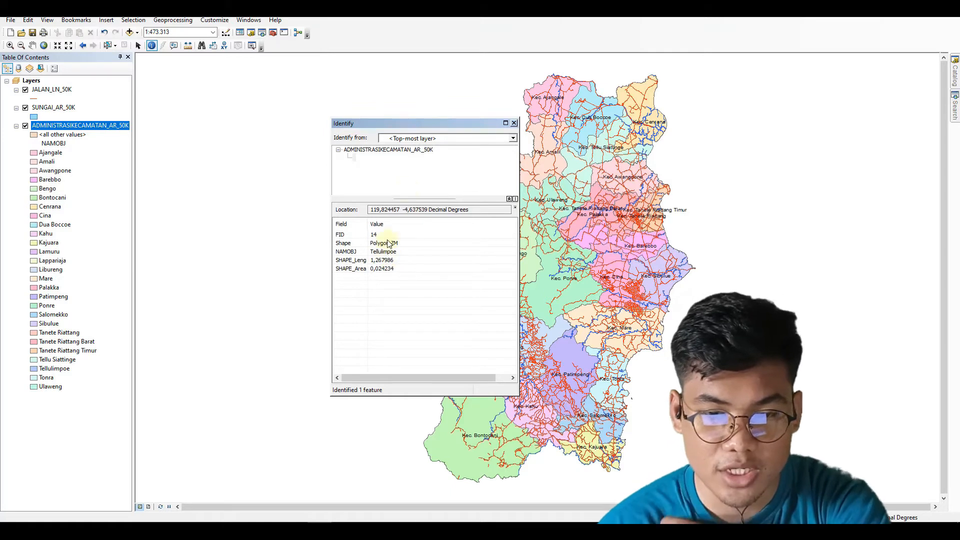
pyautogui.click(513, 123)
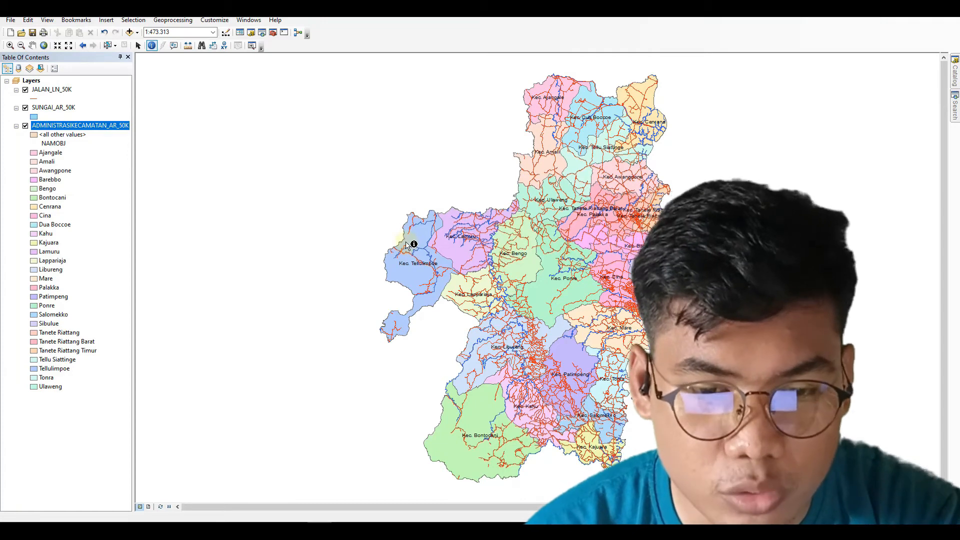
pyautogui.click(139, 47)
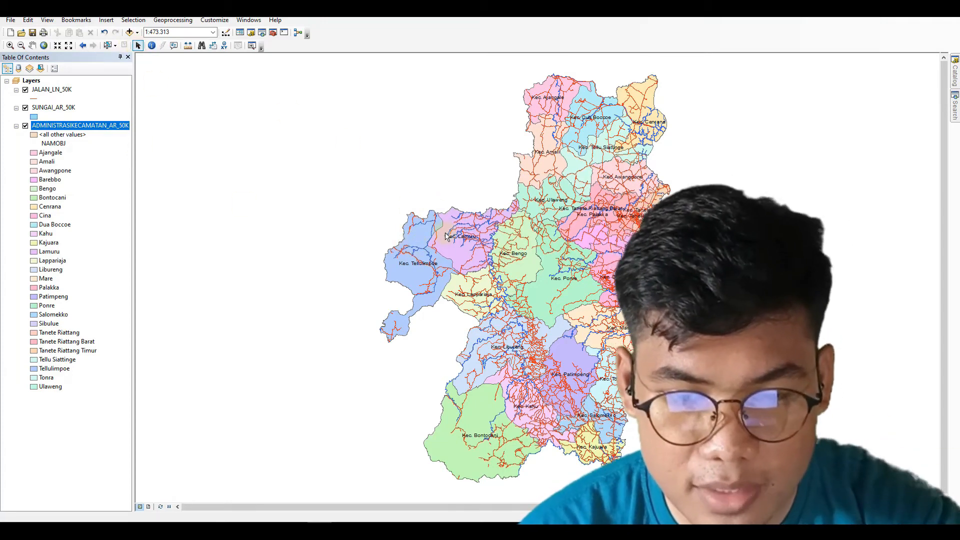
# - In the data frame's coordinate systems, browse to Projected > UTM > WGS 1984 > Southern Hemisphere
pyautogui.rightClick(453, 185)
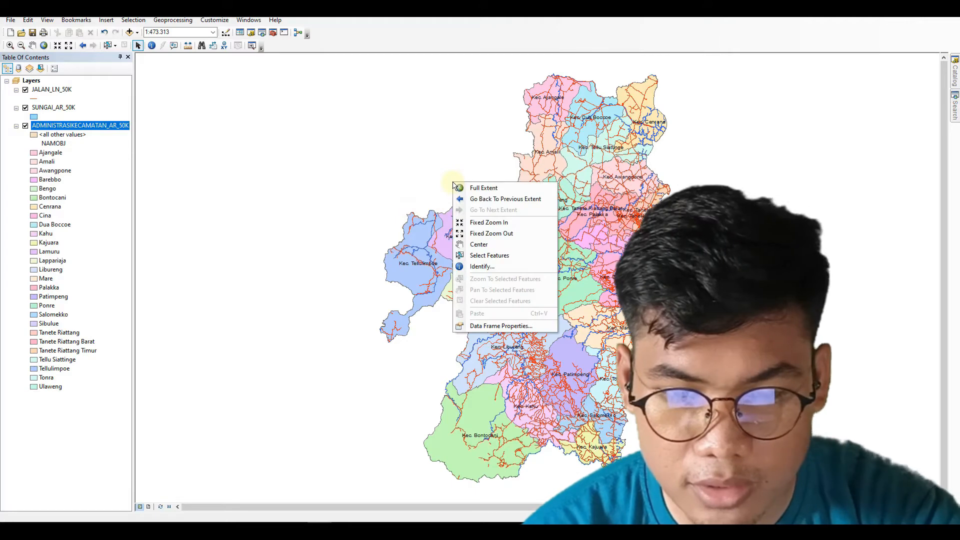
pyautogui.click(479, 327)
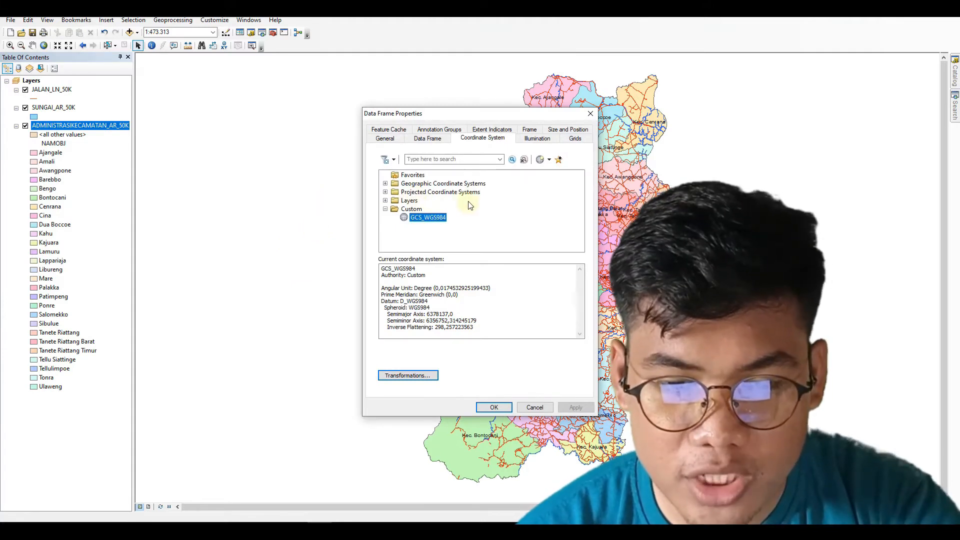
pyautogui.click(386, 193)
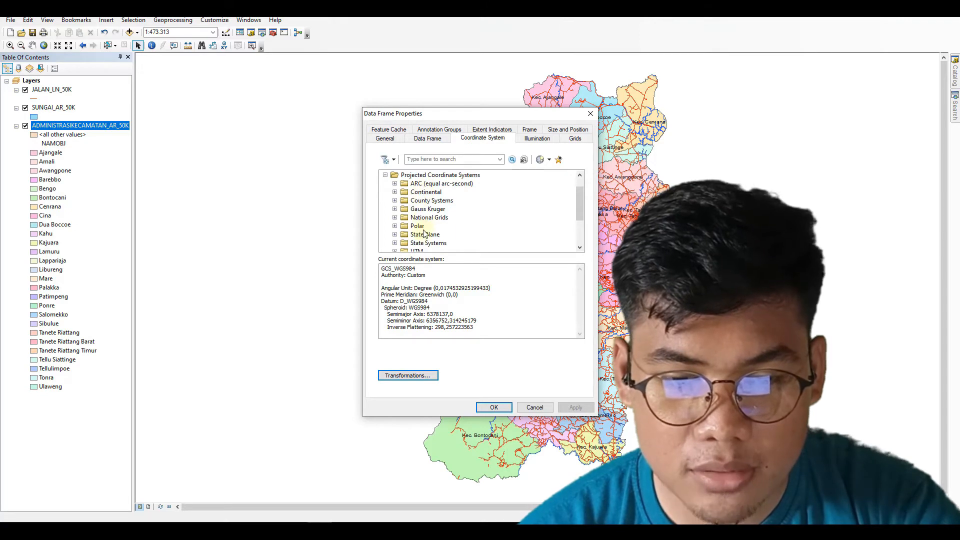
pyautogui.scroll(-1, 425, 235)
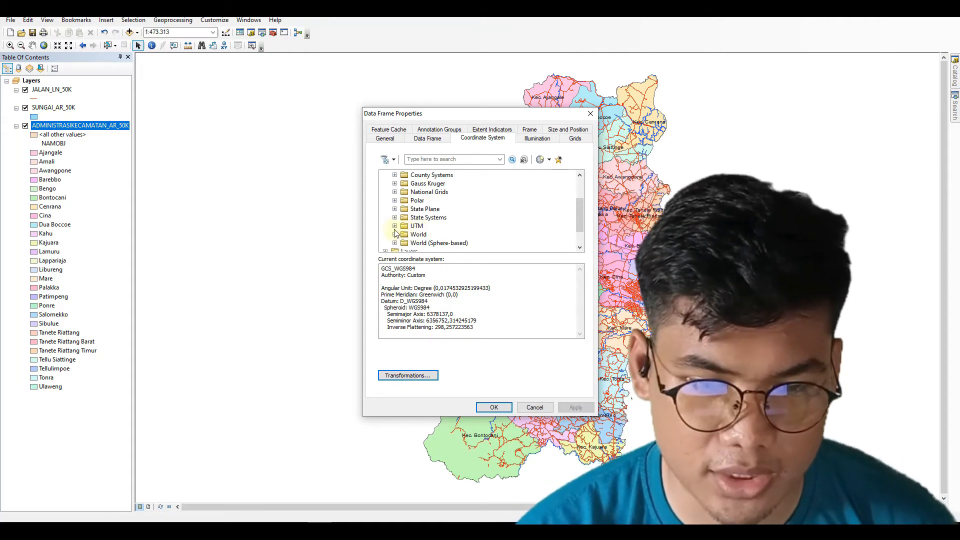
pyautogui.click(395, 226)
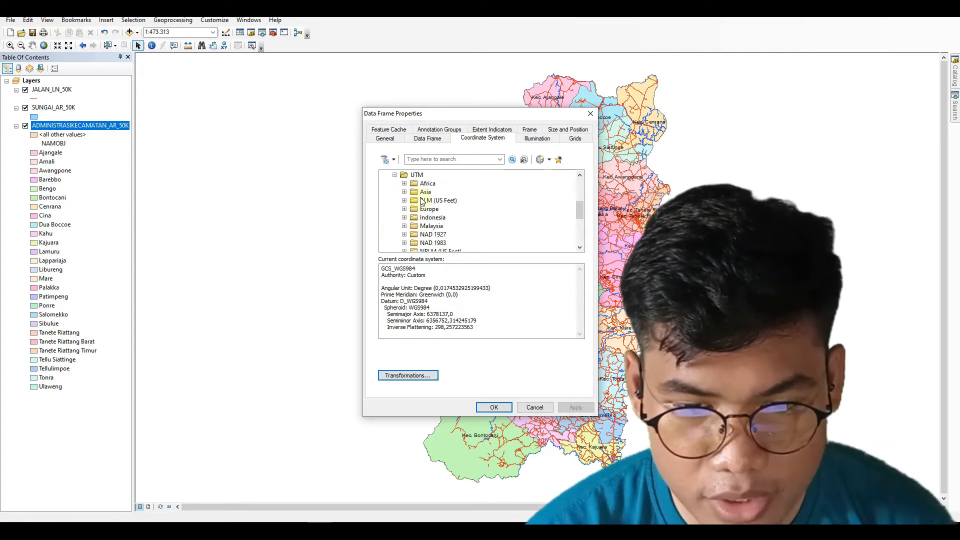
pyautogui.scroll(-3, 421, 201)
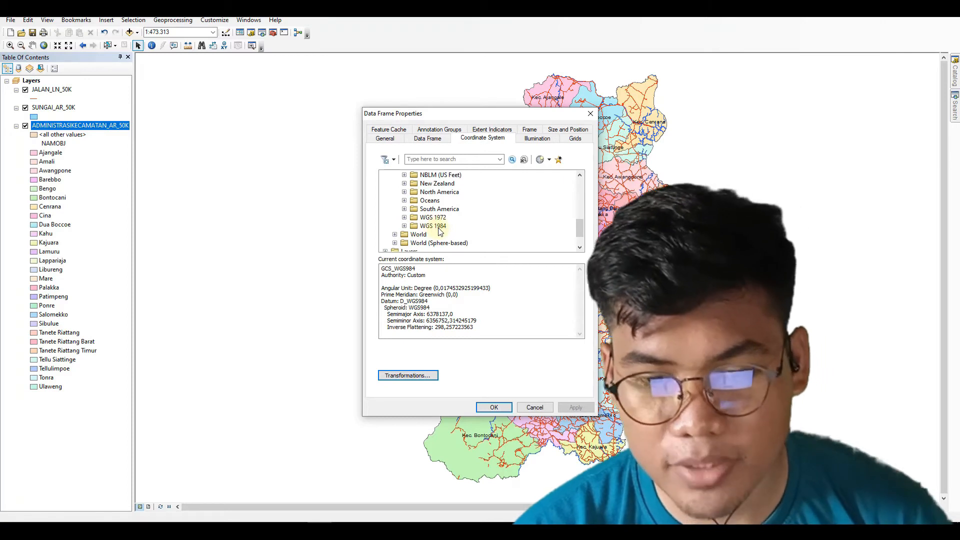
pyautogui.click(405, 226)
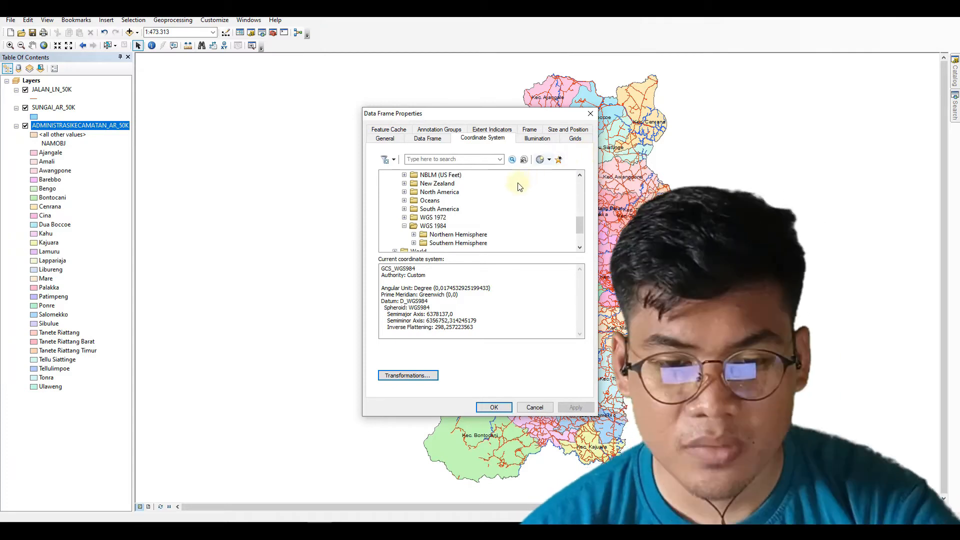
pyautogui.click(413, 243)
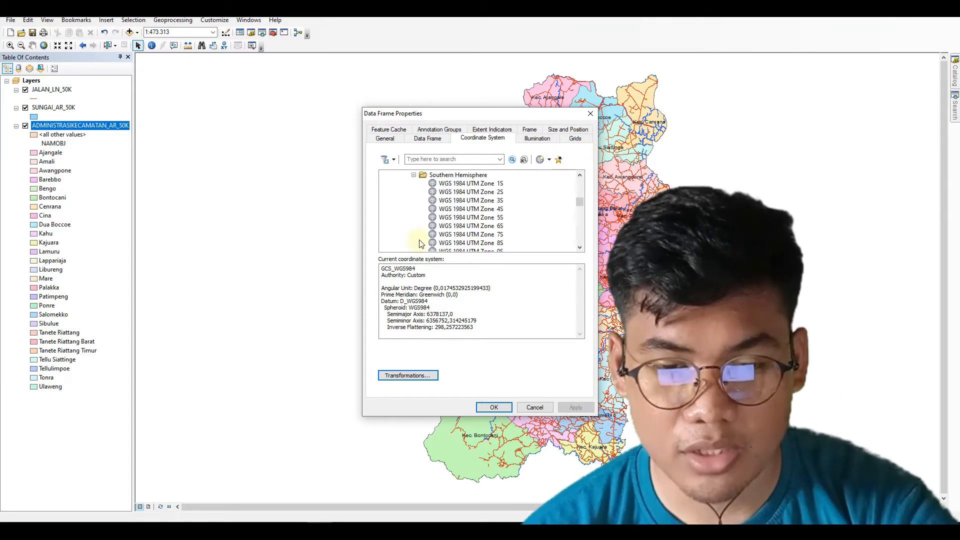
# - Select WGS 1984 UTM Zone 51S, apply it, and accept the geographic coordinate system warning
pyautogui.scroll(2, 456, 200)
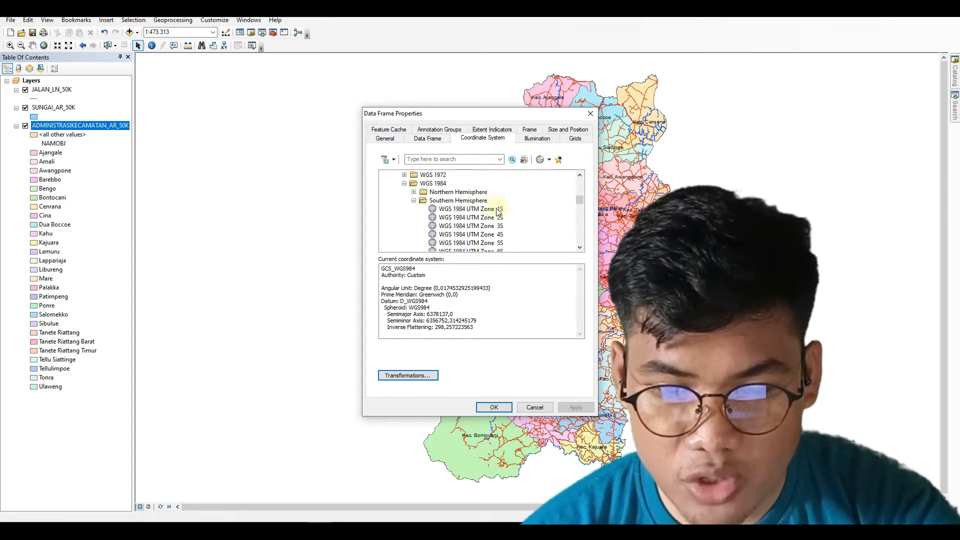
pyautogui.scroll(-5, 497, 214)
pyautogui.scroll(-10, 497, 214)
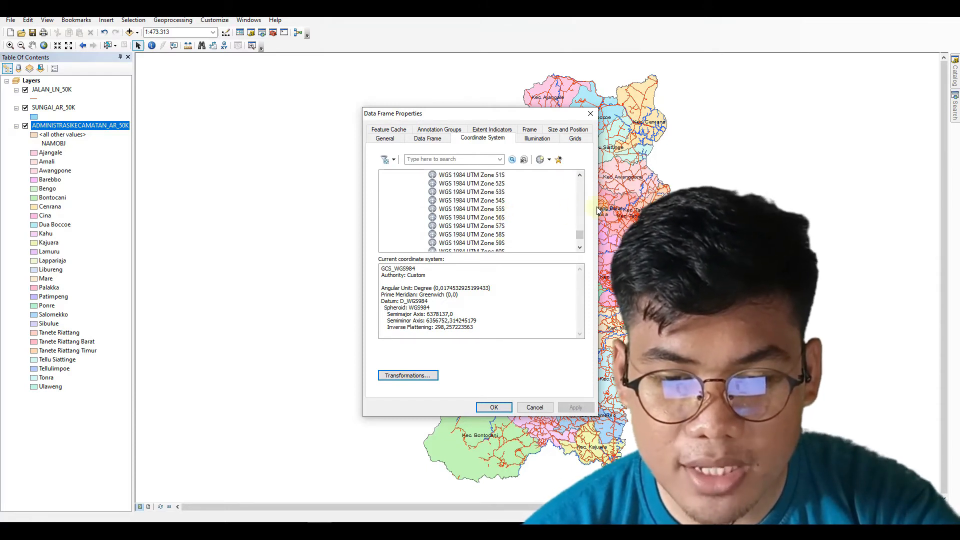
pyautogui.scroll(1, 498, 210)
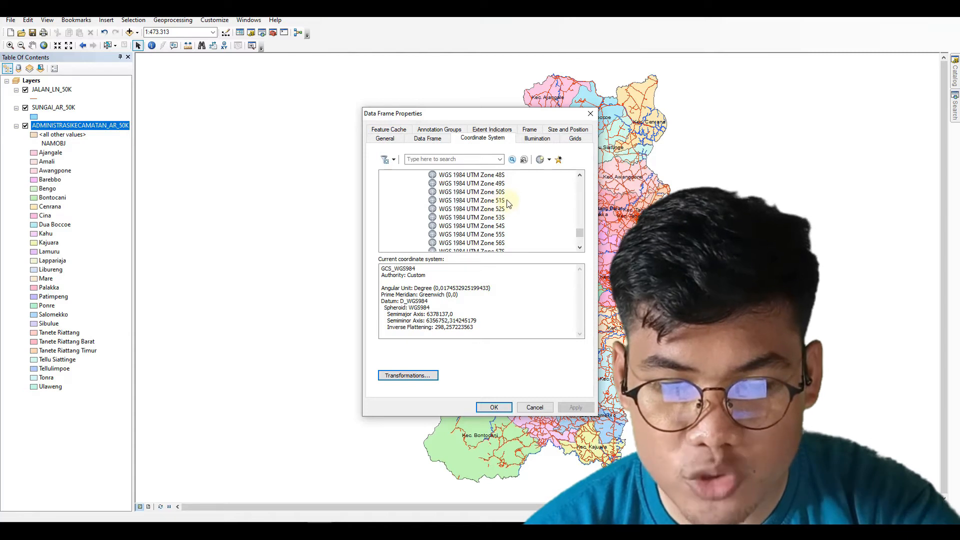
pyautogui.click(478, 201)
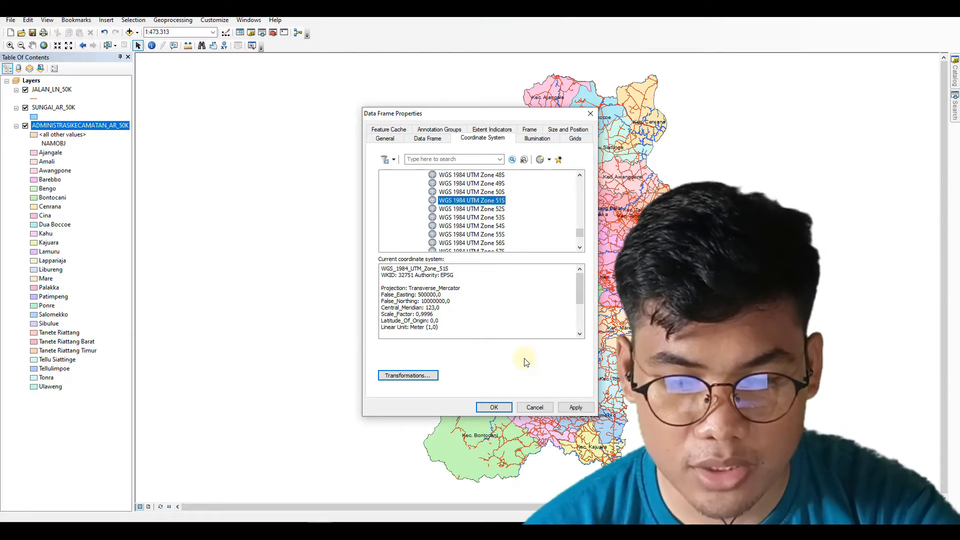
pyautogui.click(493, 408)
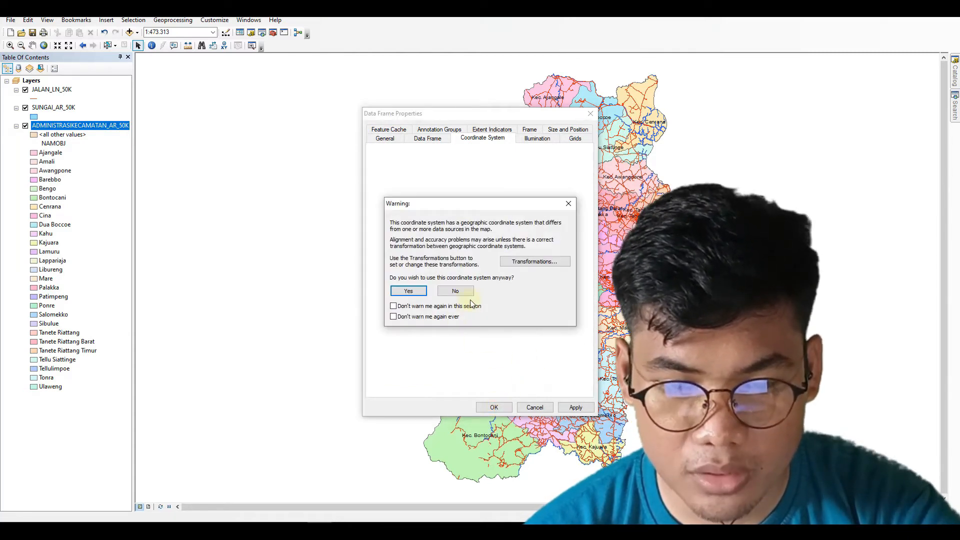
pyautogui.click(418, 293)
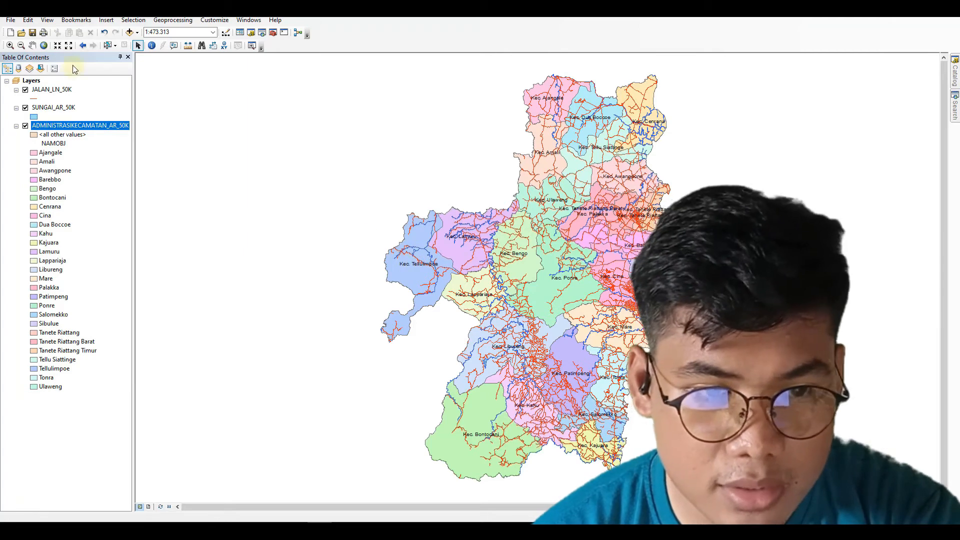
# - Zoom into the northern districts around Ajangale and open the Measure tool
pyautogui.click(10, 45)
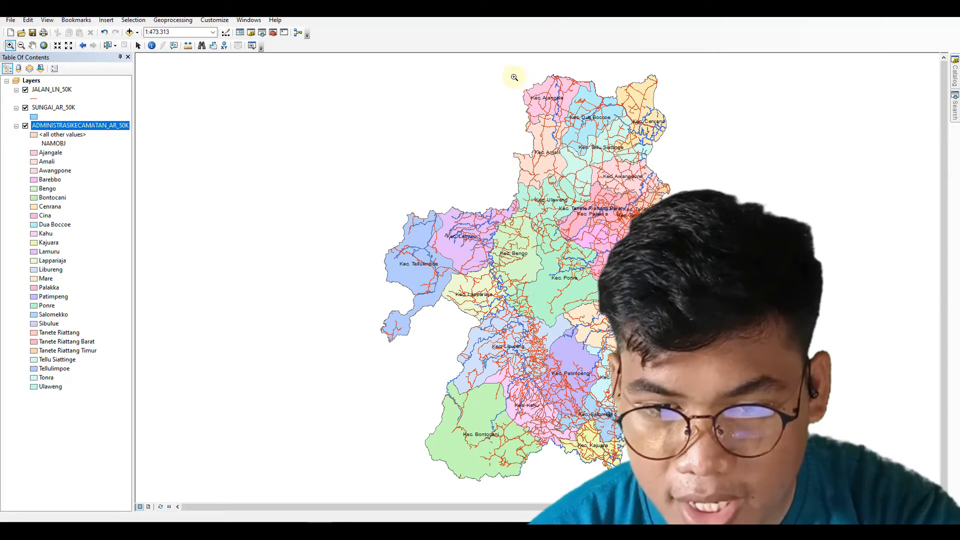
pyautogui.moveTo(510, 62); pyautogui.dragTo(611, 142)
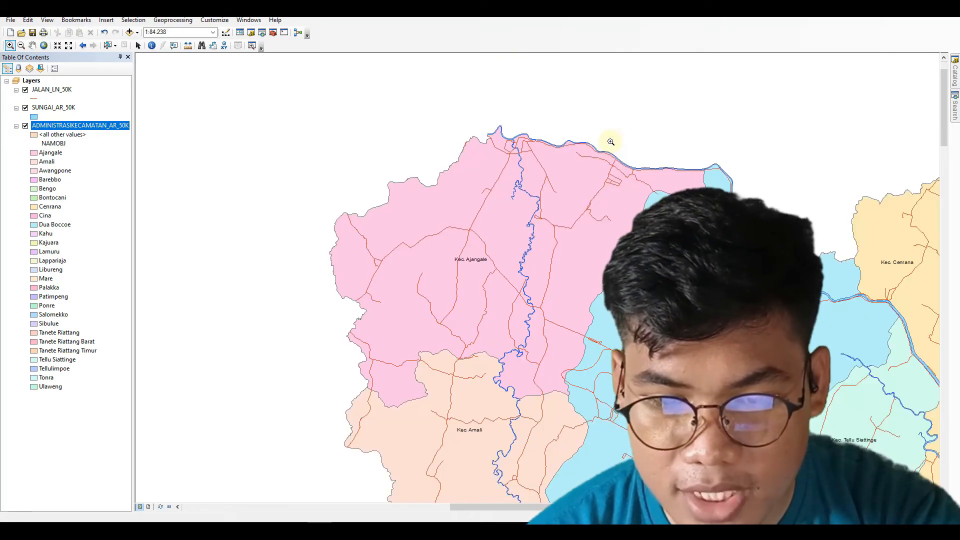
pyautogui.click(187, 47)
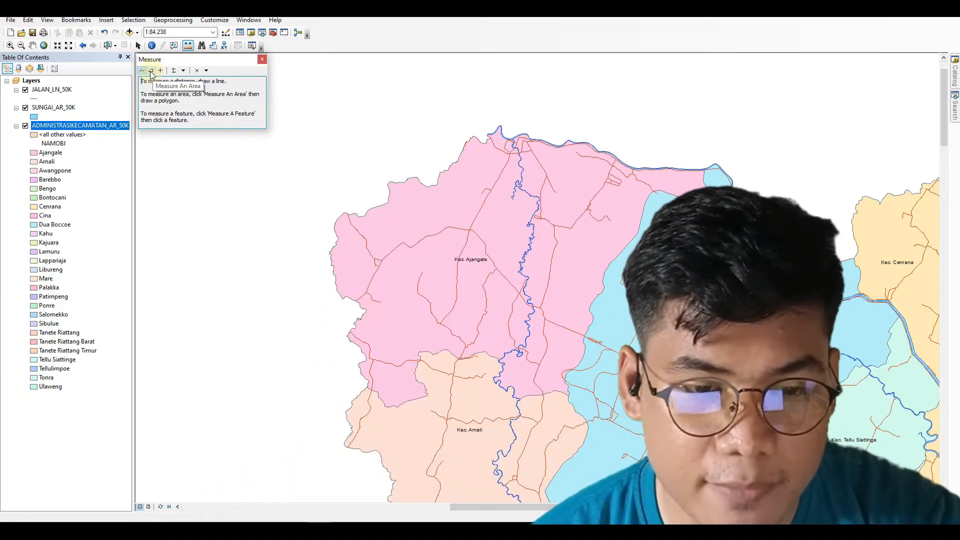
# - Start an area measurement tracing Ajangale's northwest border vertices
pyautogui.click(151, 71)
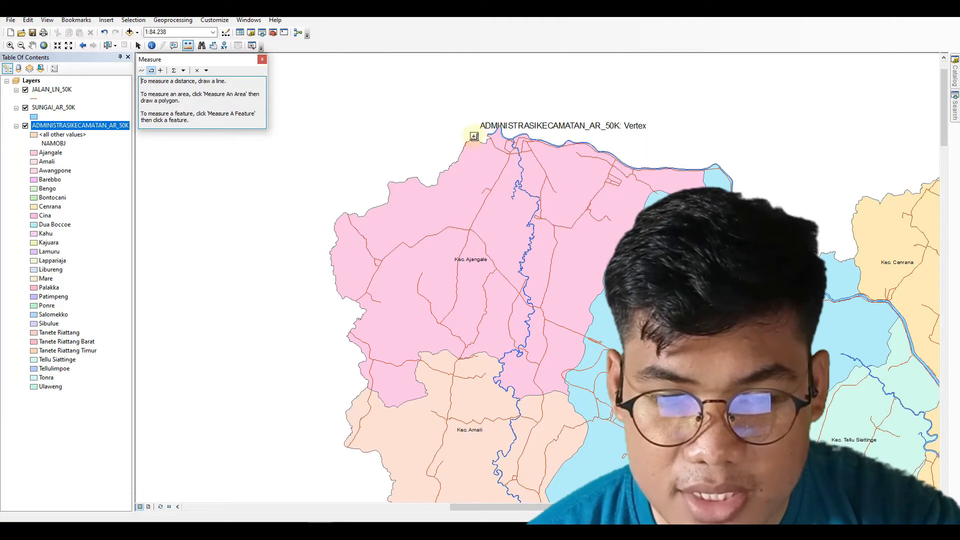
pyautogui.click(472, 135)
pyautogui.click(458, 160)
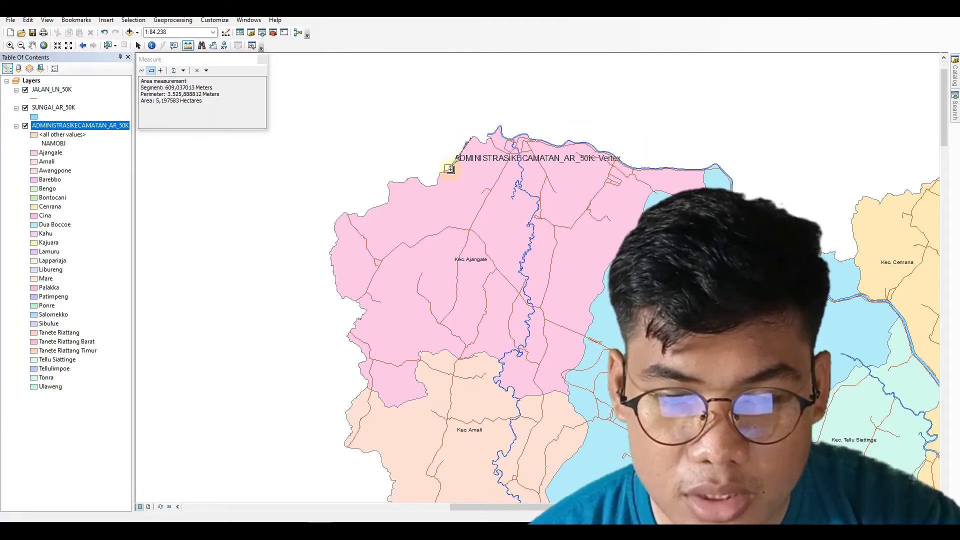
pyautogui.click(440, 173)
pyautogui.click(434, 185)
pyautogui.click(428, 186)
pyautogui.click(417, 178)
pyautogui.click(409, 178)
# - Extend the area outline southwest along Ajangale's border, then close the Measure window
pyautogui.click(382, 185)
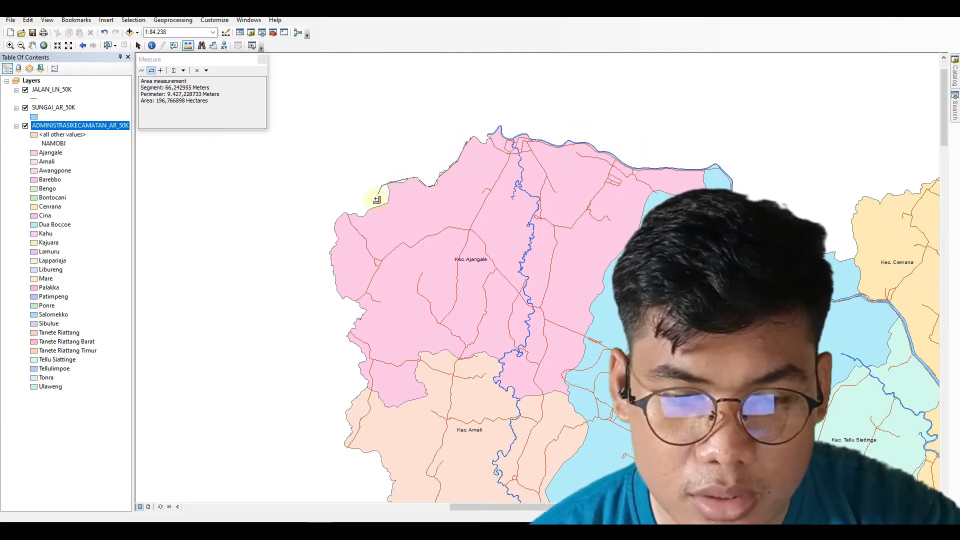
pyautogui.click(389, 189)
pyautogui.click(388, 201)
pyautogui.click(371, 207)
pyautogui.click(361, 207)
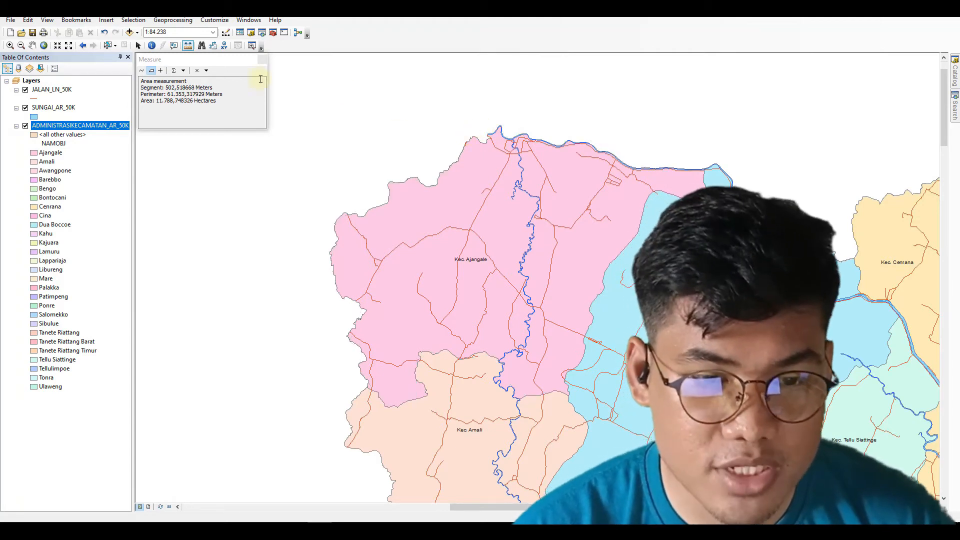
pyautogui.click(262, 59)
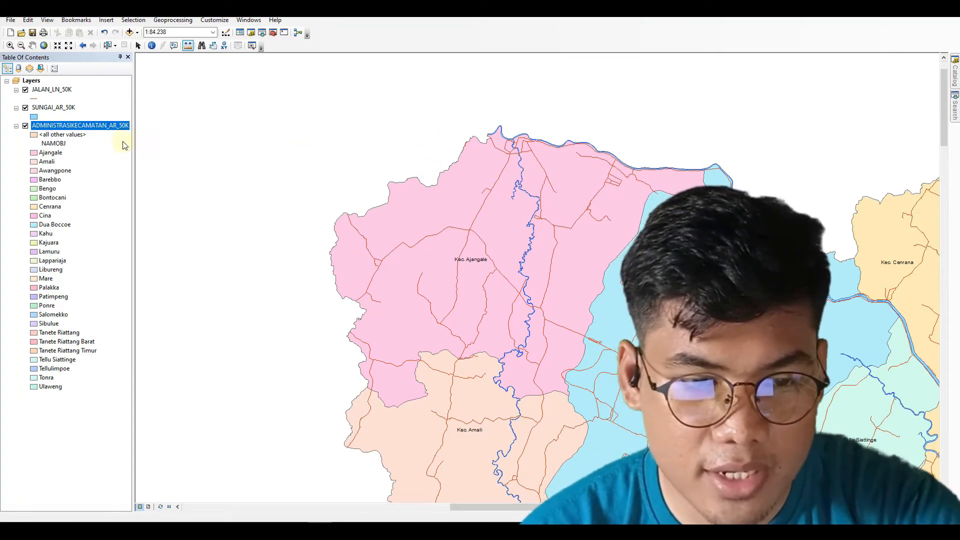
# - In the kecamatan attribute table, add Float field luas_ha with precision 12, scale 2
pyautogui.rightClick(79, 128)
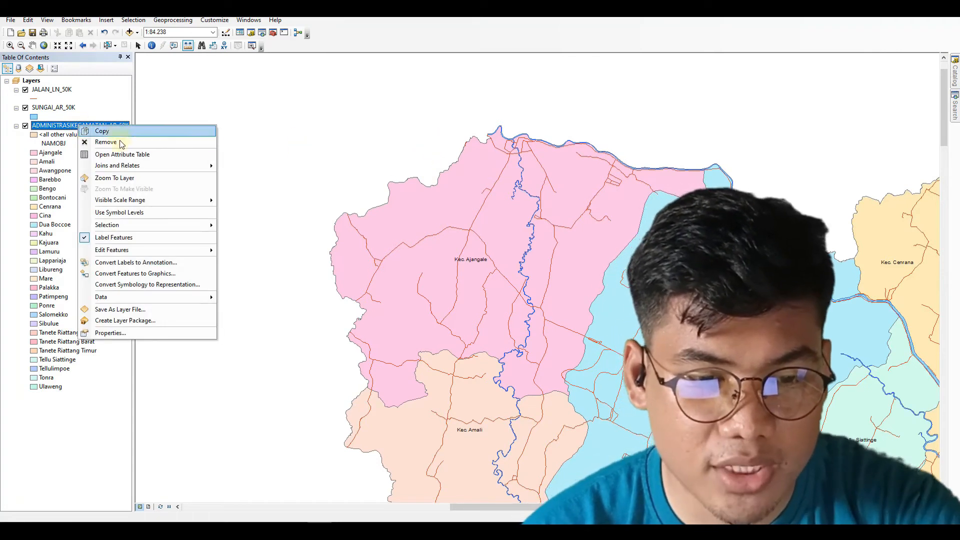
pyautogui.click(116, 157)
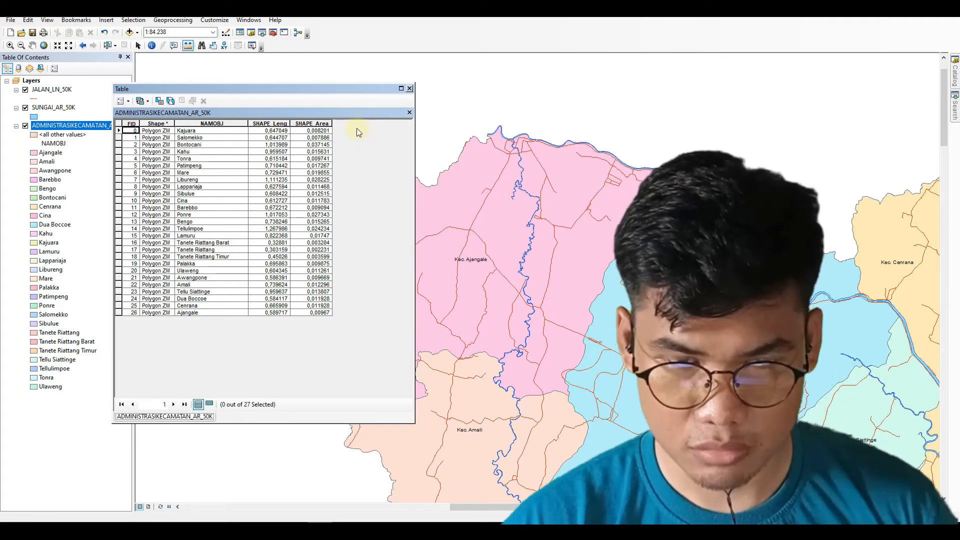
pyautogui.click(129, 102)
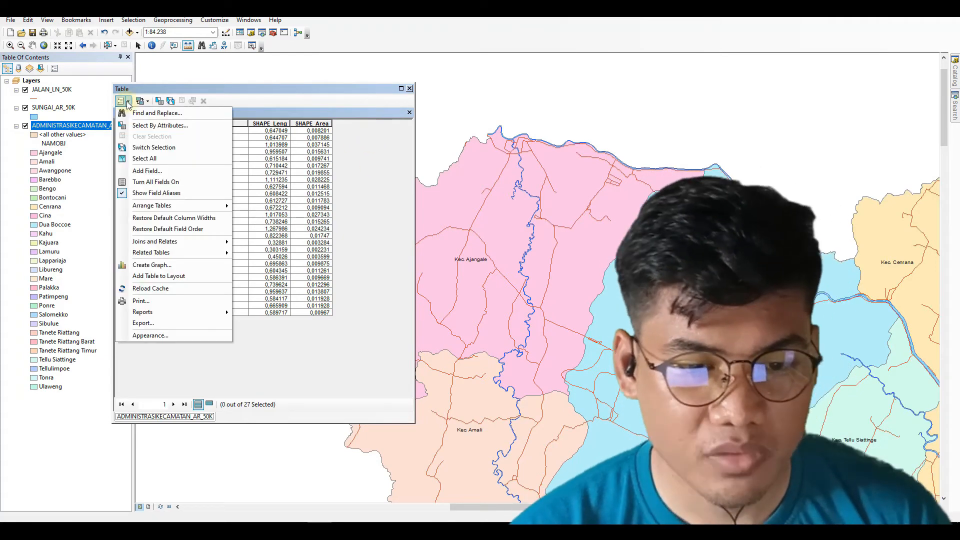
pyautogui.click(137, 173)
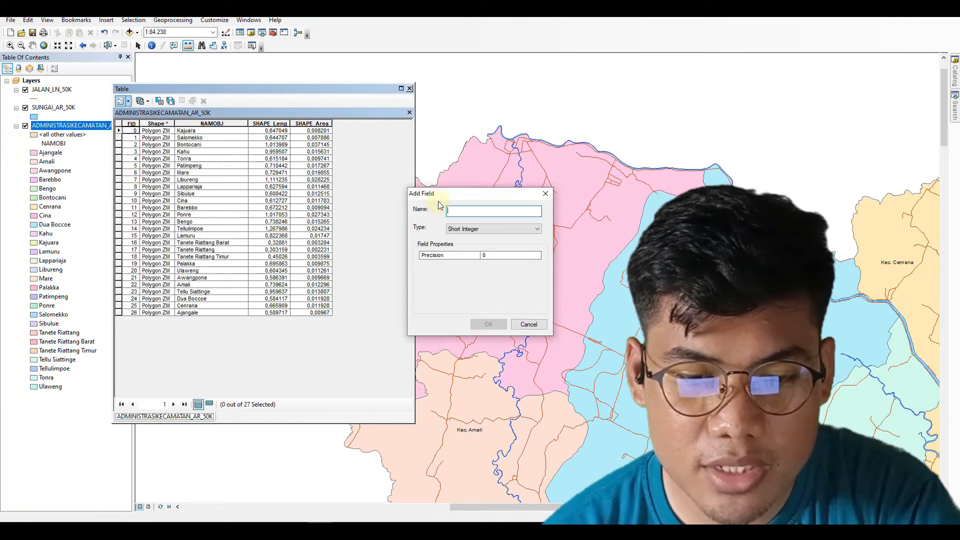
pyautogui.write('luas_ha')
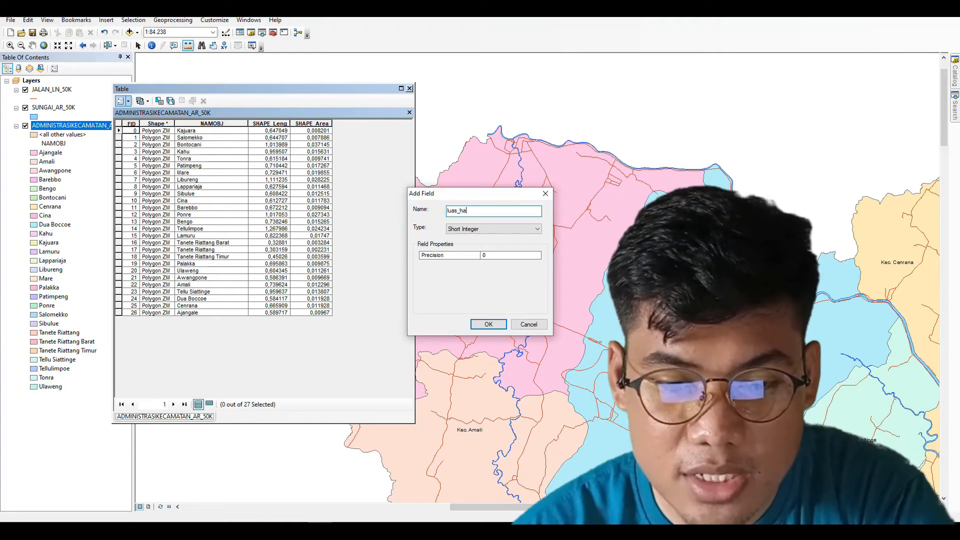
pyautogui.click(495, 229)
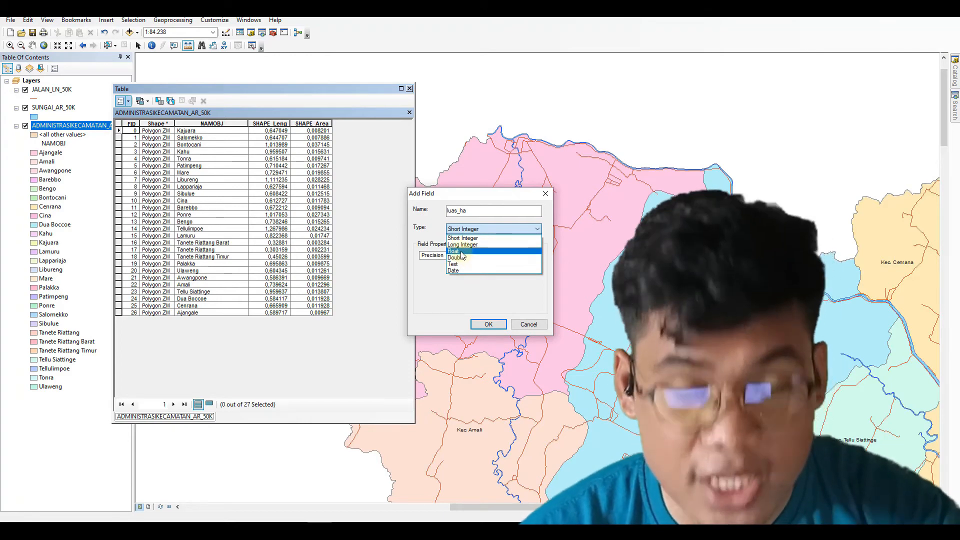
pyautogui.click(461, 252)
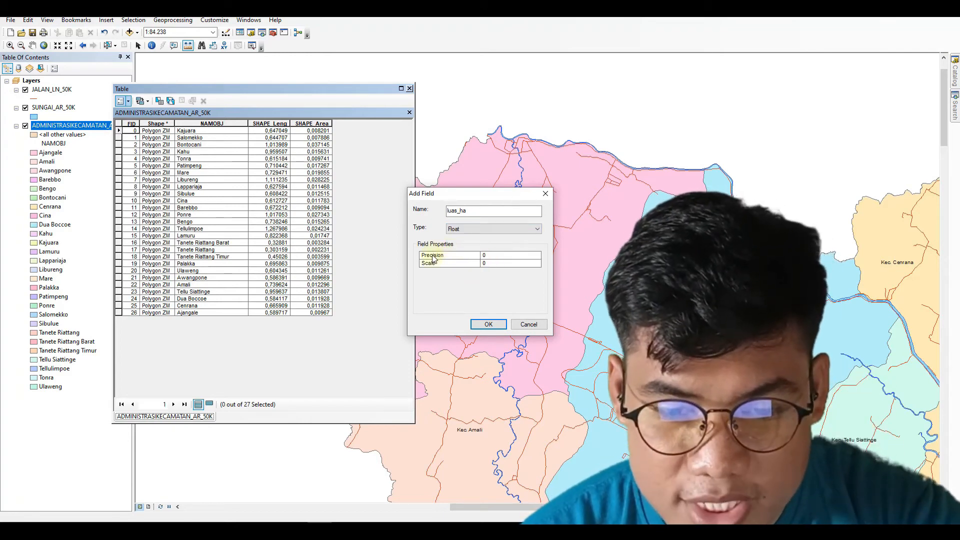
pyautogui.click(489, 256)
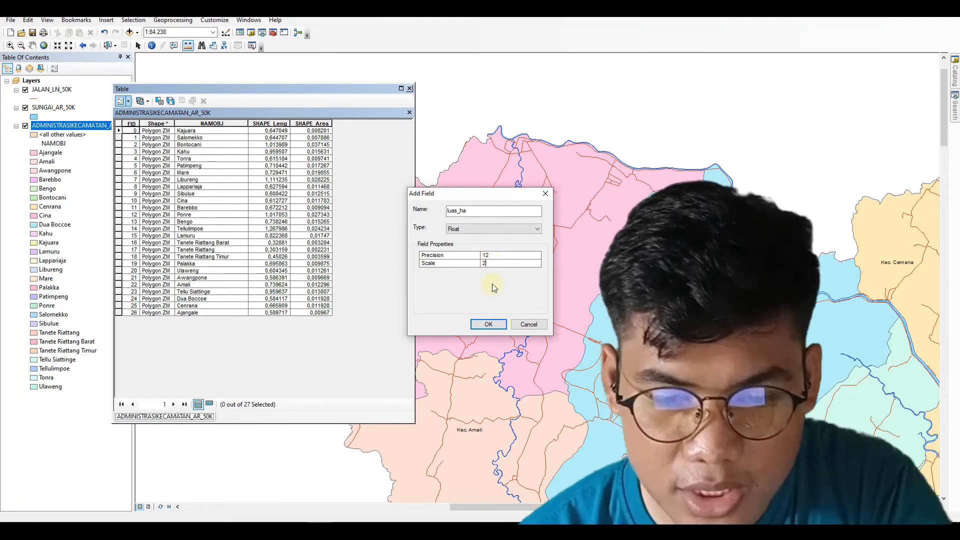
pyautogui.click(488, 324)
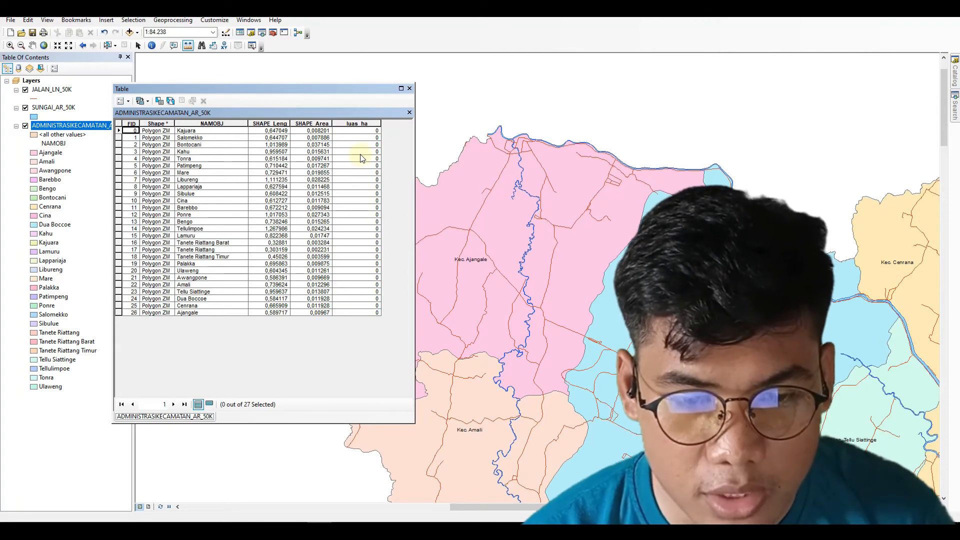
# - Calculate geometry on luas_ha as area in Hectares [ha] for all 27 subdistricts
pyautogui.click(358, 123)
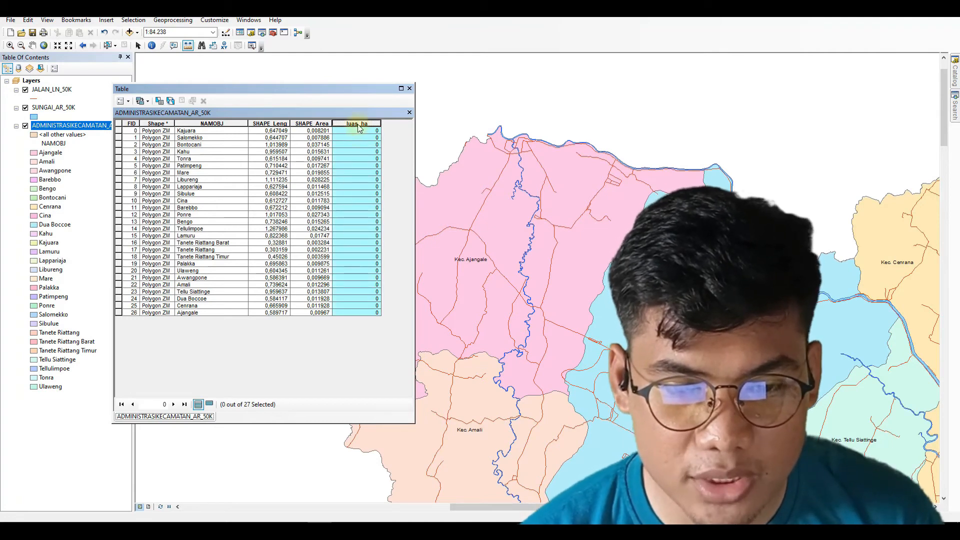
pyautogui.rightClick(358, 128)
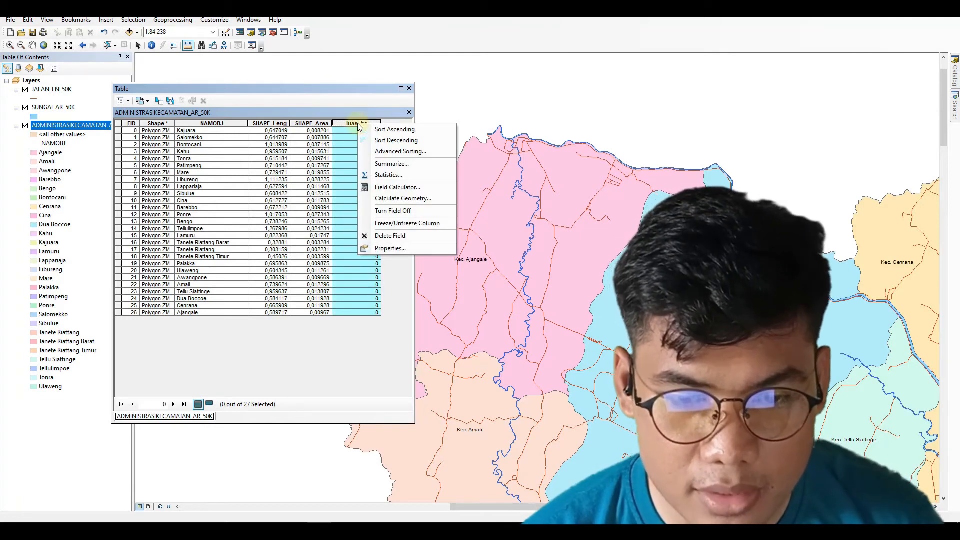
pyautogui.click(404, 198)
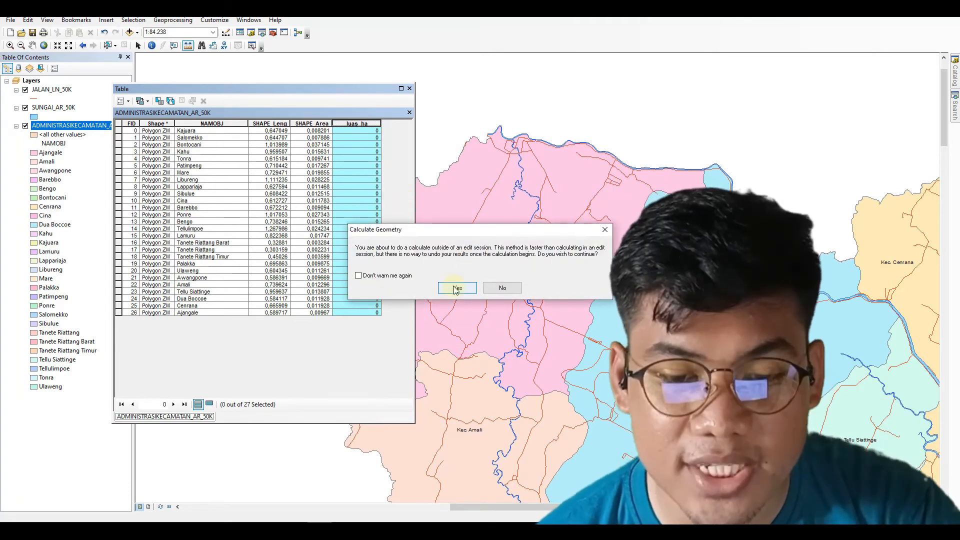
pyautogui.click(456, 288)
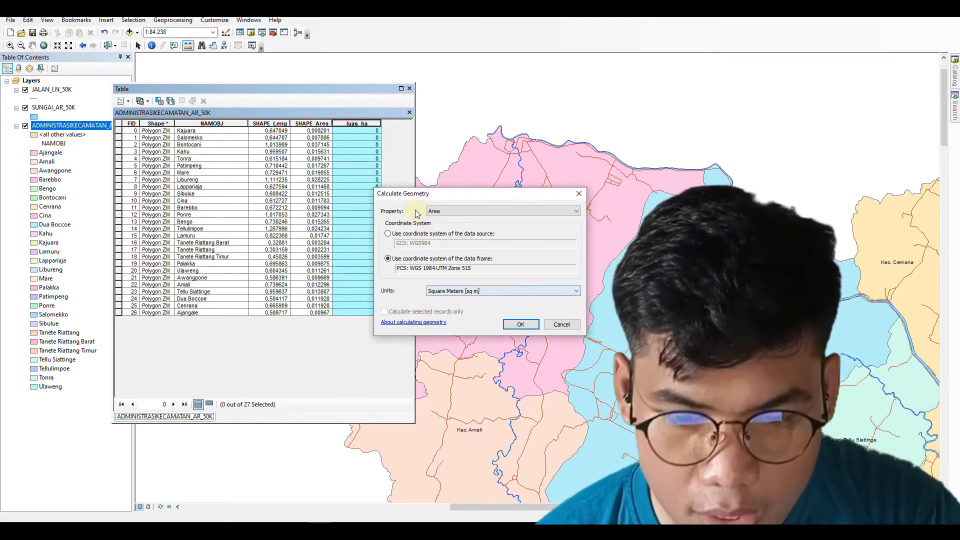
pyautogui.click(449, 292)
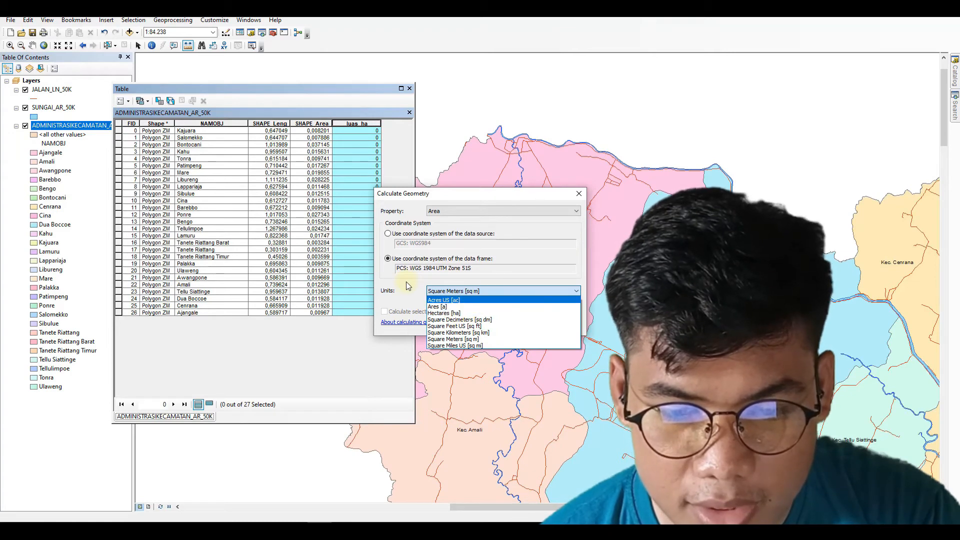
pyautogui.click(407, 285)
pyautogui.click(442, 292)
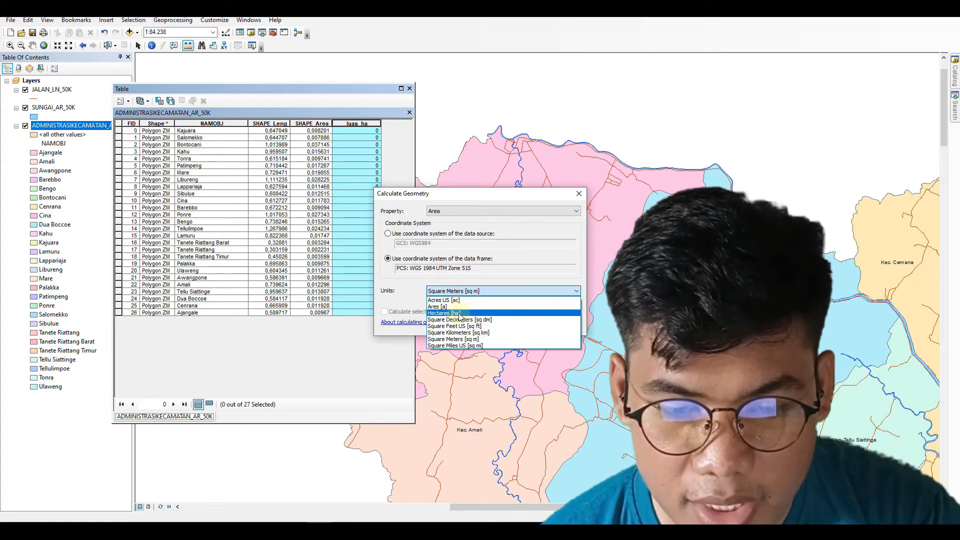
pyautogui.click(458, 313)
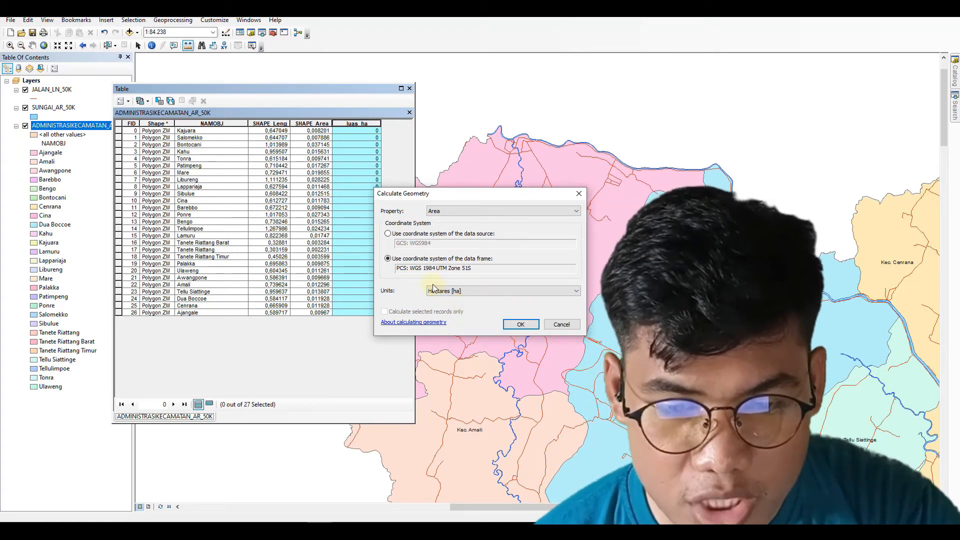
pyautogui.click(519, 324)
pyautogui.click(457, 288)
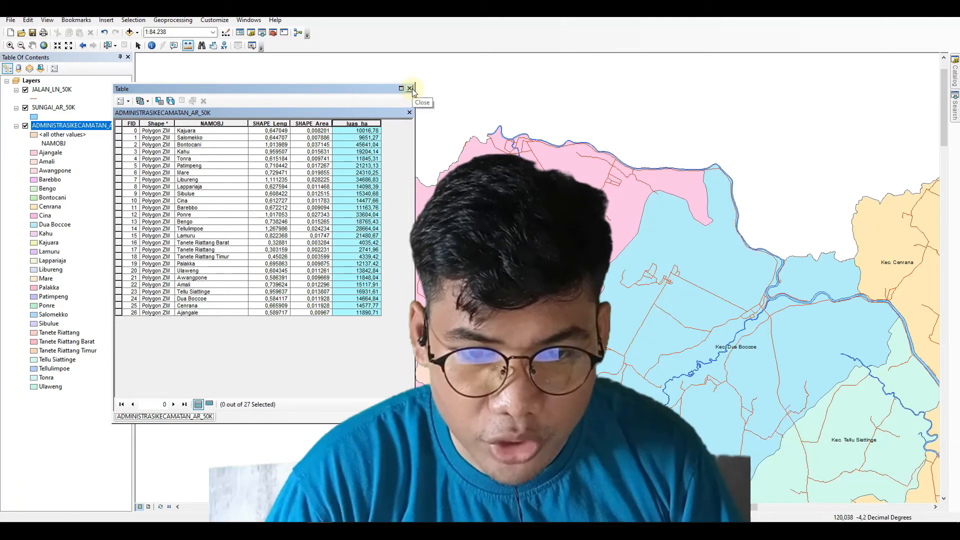
# - Close the table, identify Kec. Ajangale's luas_ha (11890,71 ha), then zoom to full extent
pyautogui.click(410, 89)
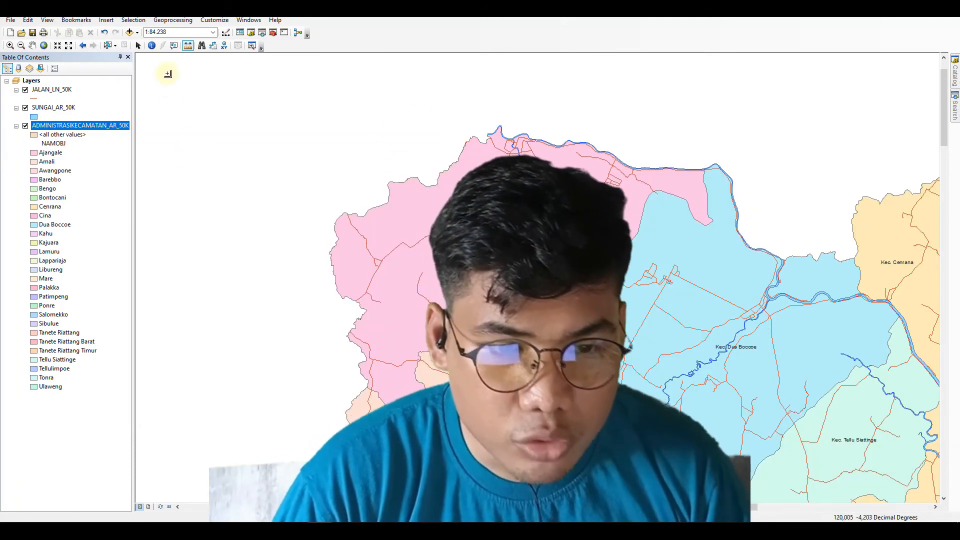
pyautogui.click(151, 45)
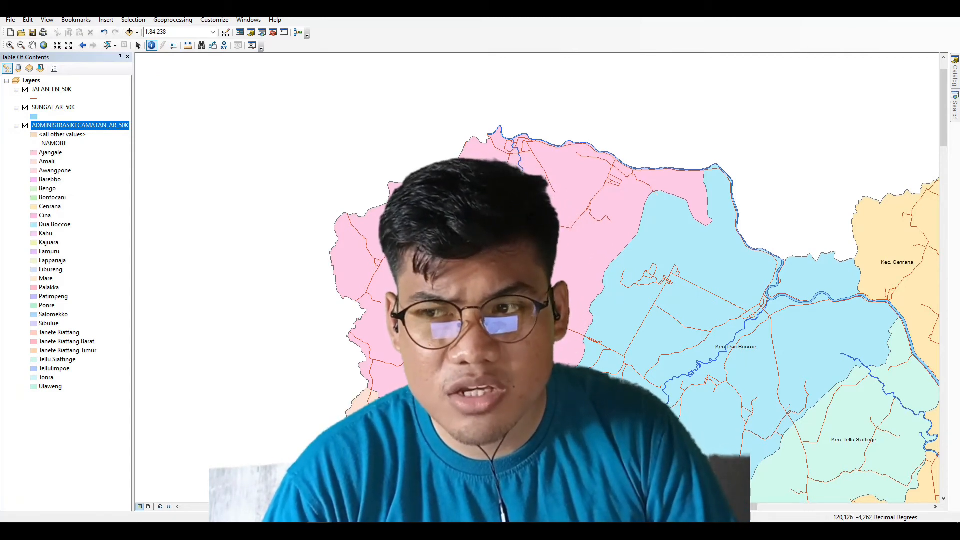
pyautogui.click(444, 194)
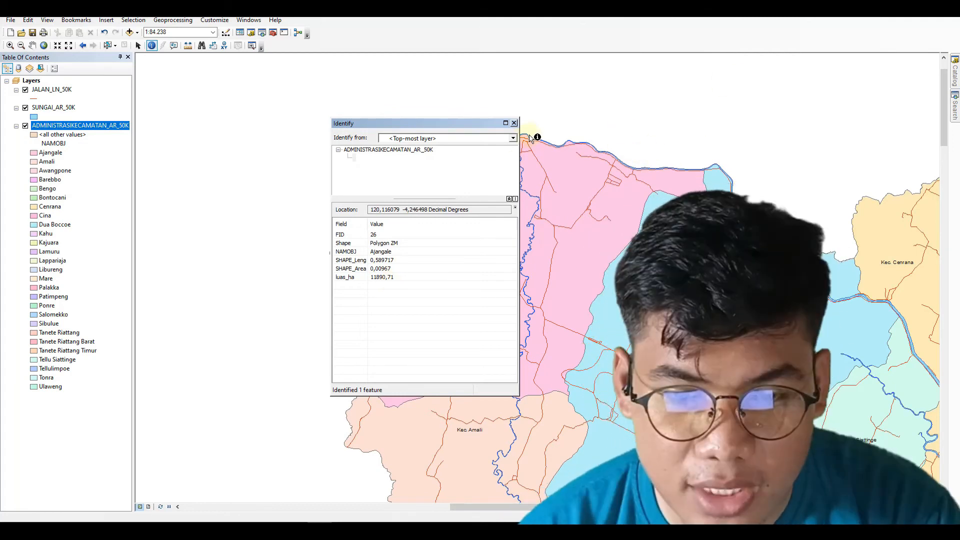
pyautogui.click(513, 123)
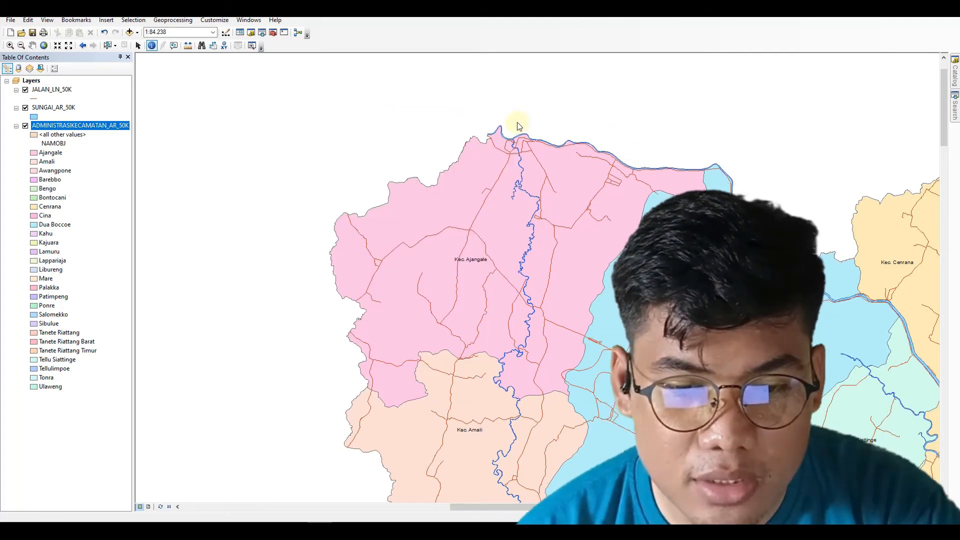
pyautogui.click(44, 46)
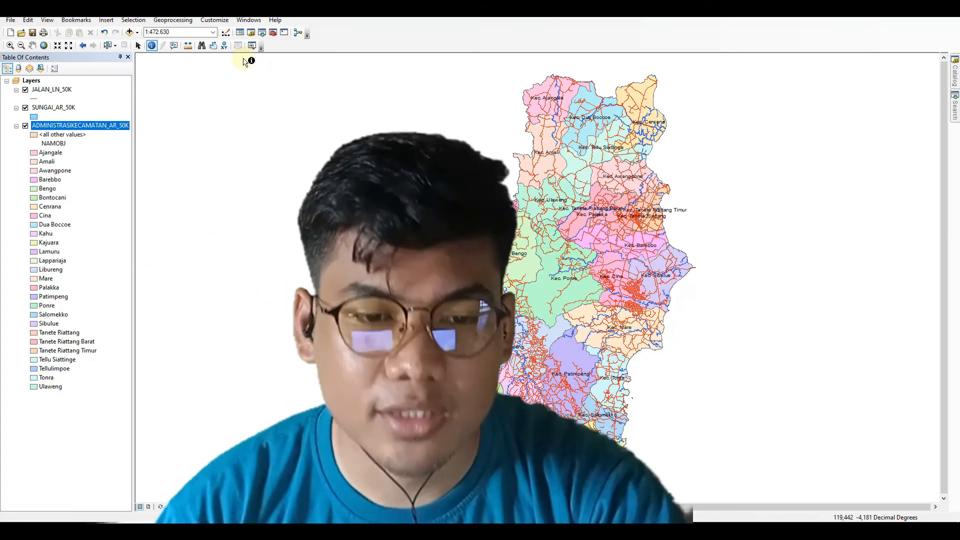
# - Set document title 'Peta Kecamatan', a BIG-sourced description, the author's name, and relative pathnames
pyautogui.click(11, 21)
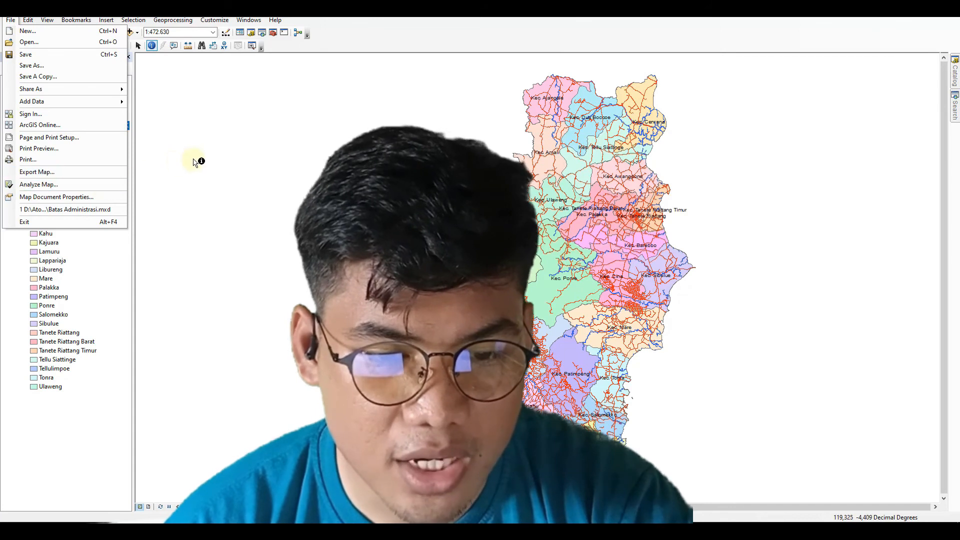
pyautogui.click(47, 197)
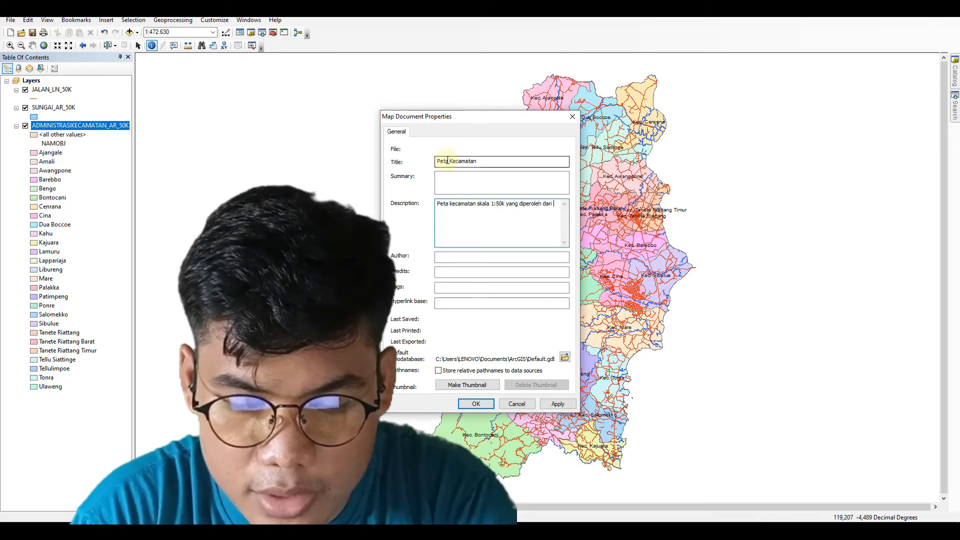
pyautogui.write('BIG (Badain in')
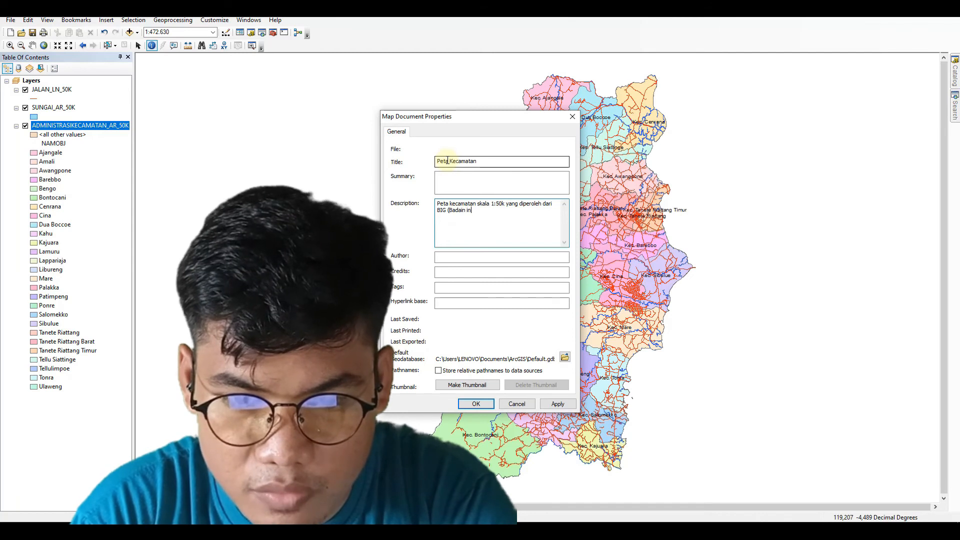
pyautogui.write('og')
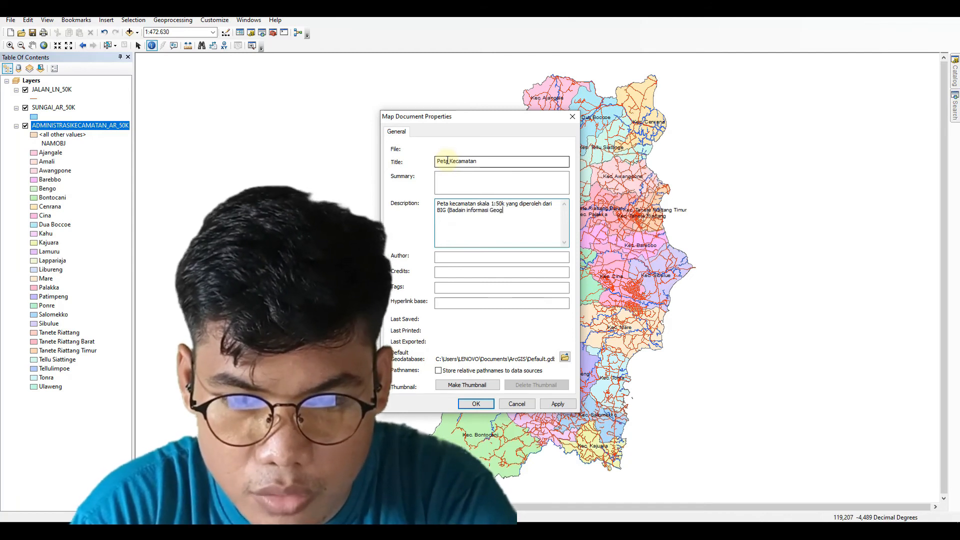
pyautogui.write('rafis)')
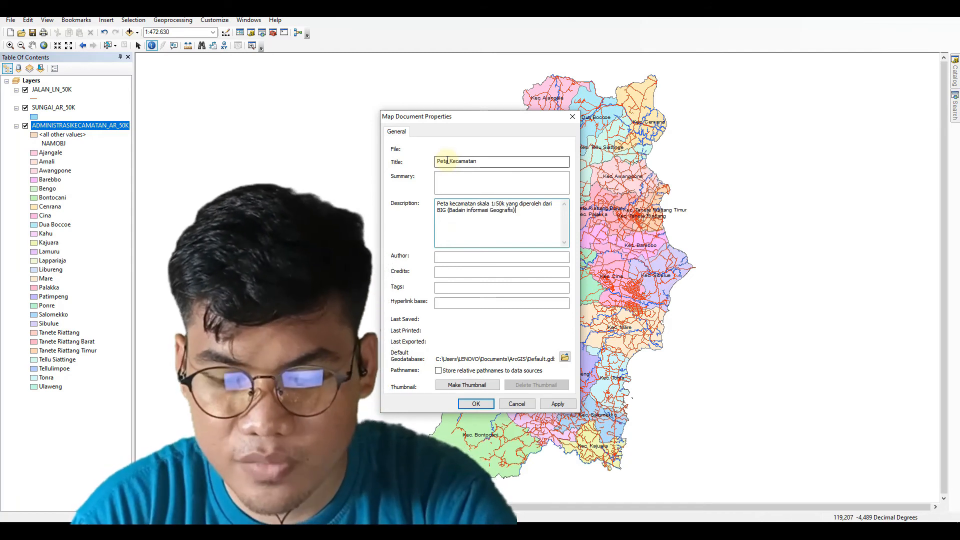
pyautogui.click(450, 256)
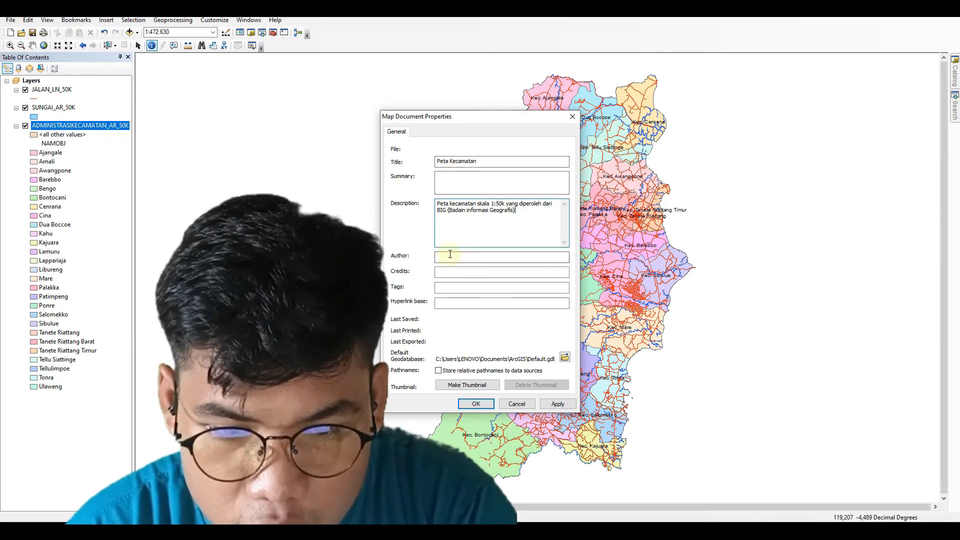
pyautogui.write('Mohd. ')
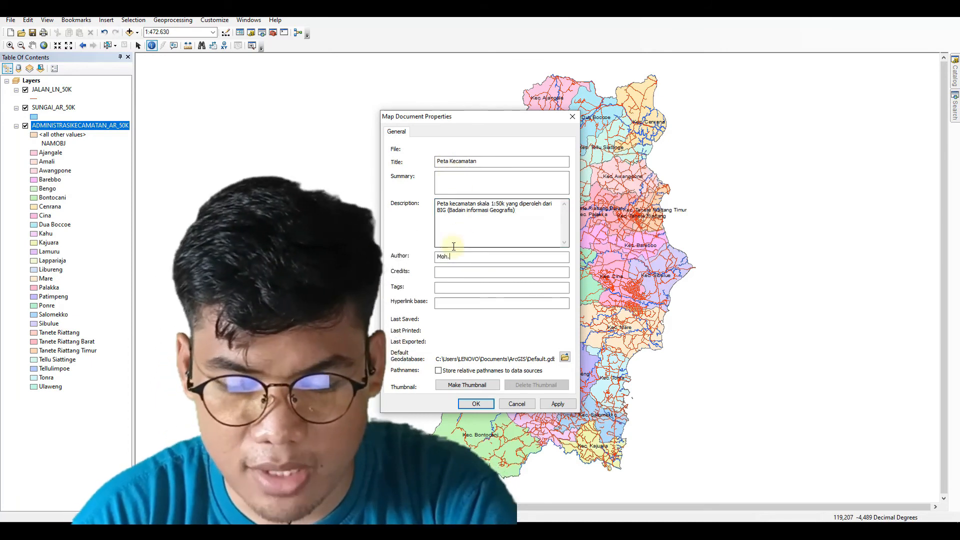
pyautogui.write('Abdul Ghan')
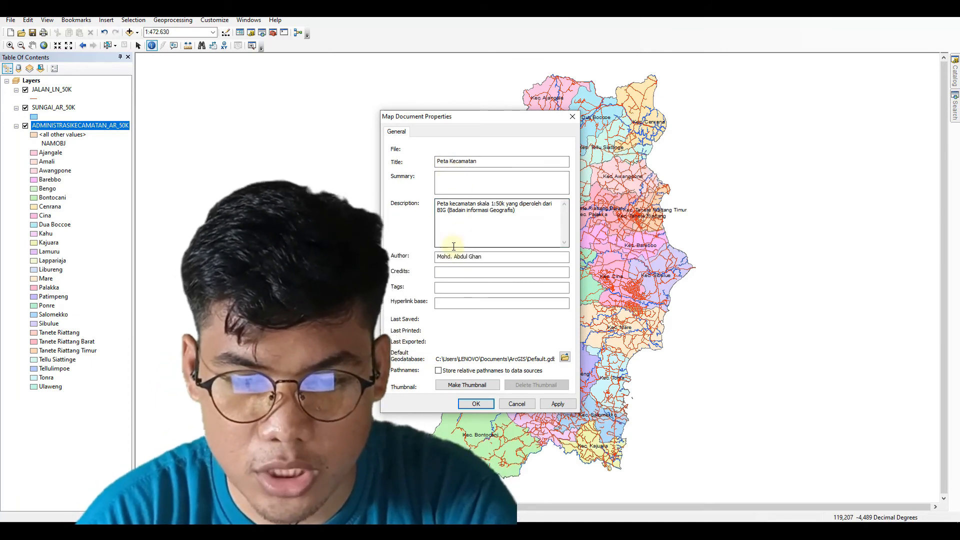
pyautogui.write('i')
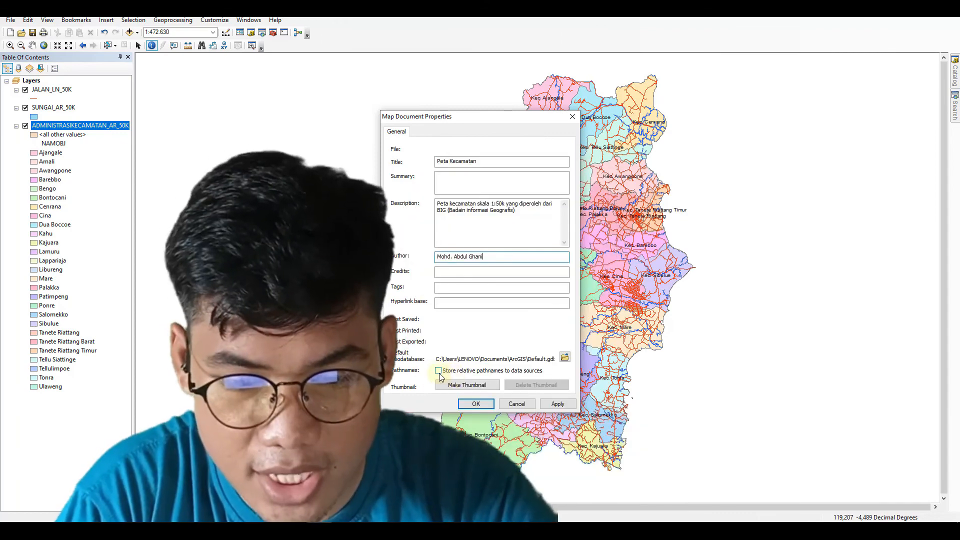
pyautogui.click(438, 371)
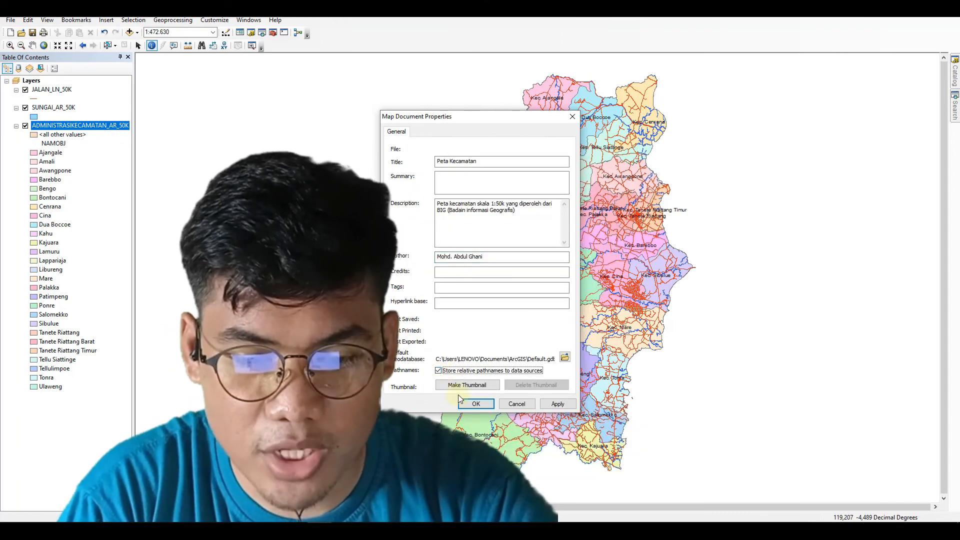
pyautogui.click(475, 404)
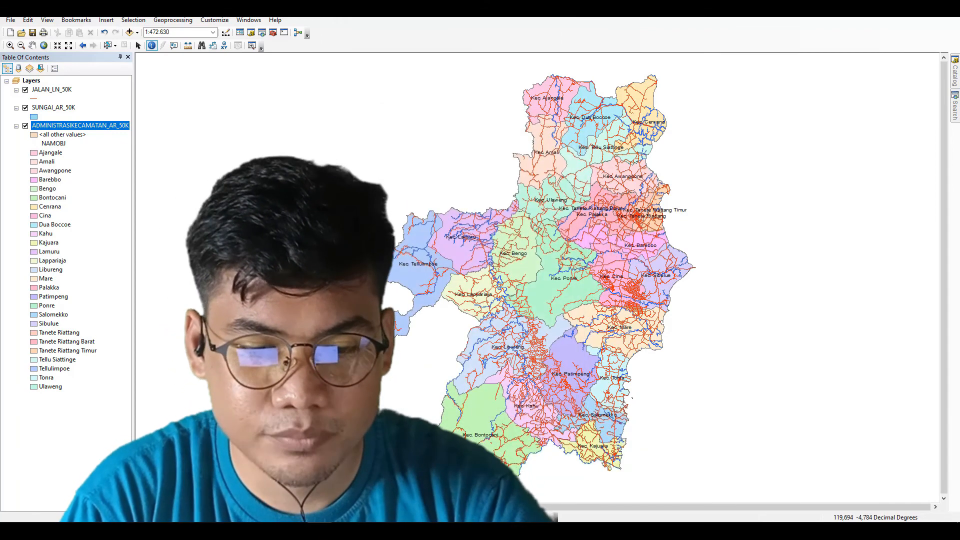
# - Save As bts_kecamatan.mxd in the Bone folder, correcting the typo in the file name
pyautogui.click(11, 20)
pyautogui.click(12, 21)
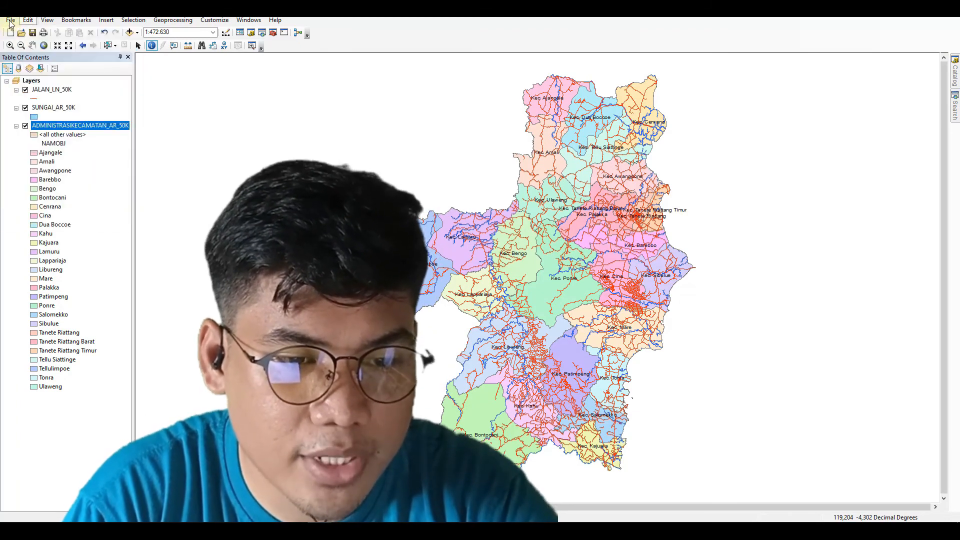
pyautogui.click(12, 20)
pyautogui.click(30, 65)
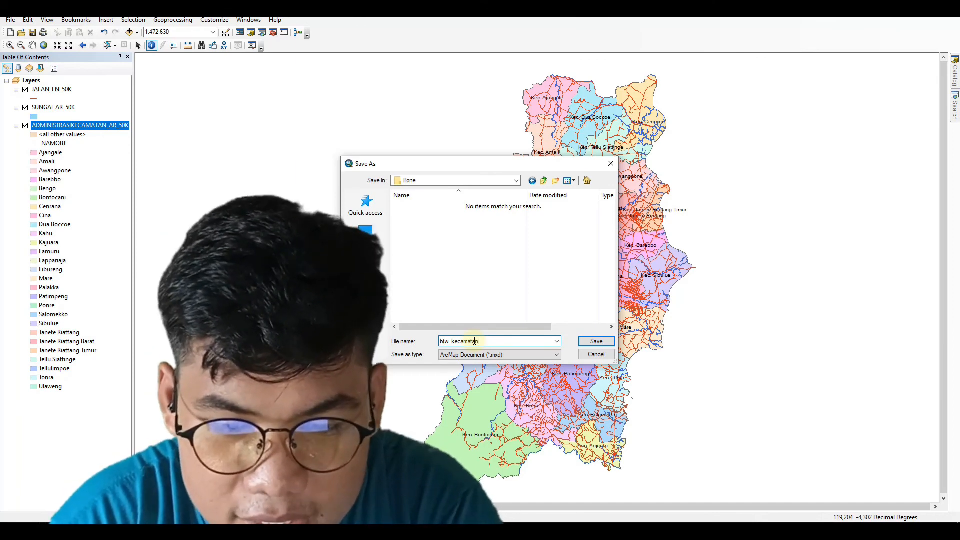
pyautogui.press('Delete')
pyautogui.write('s')
pyautogui.press('End')
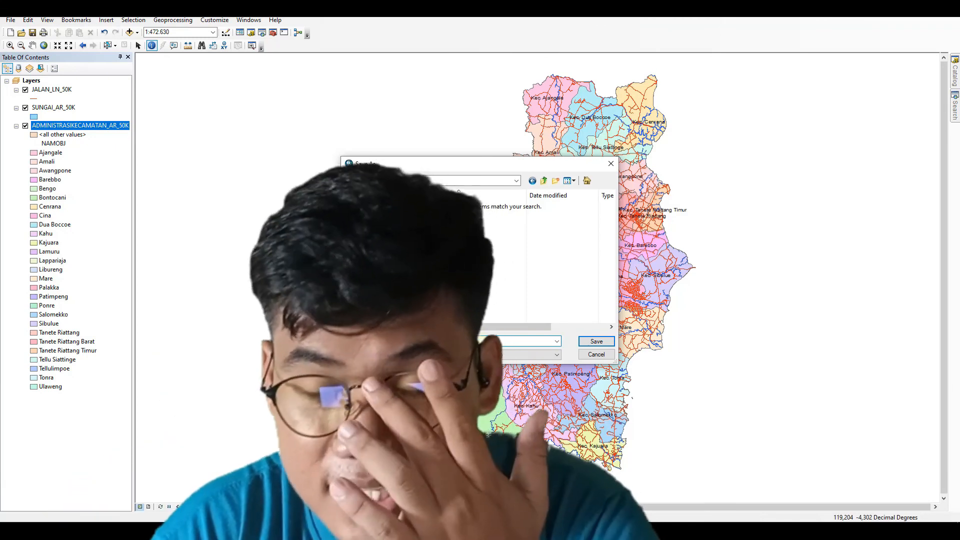
pyautogui.click(596, 342)
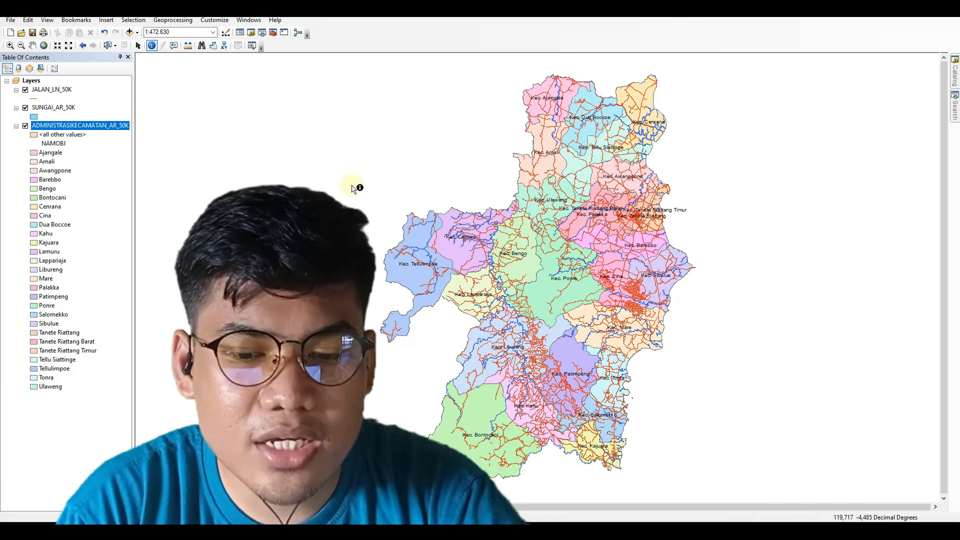